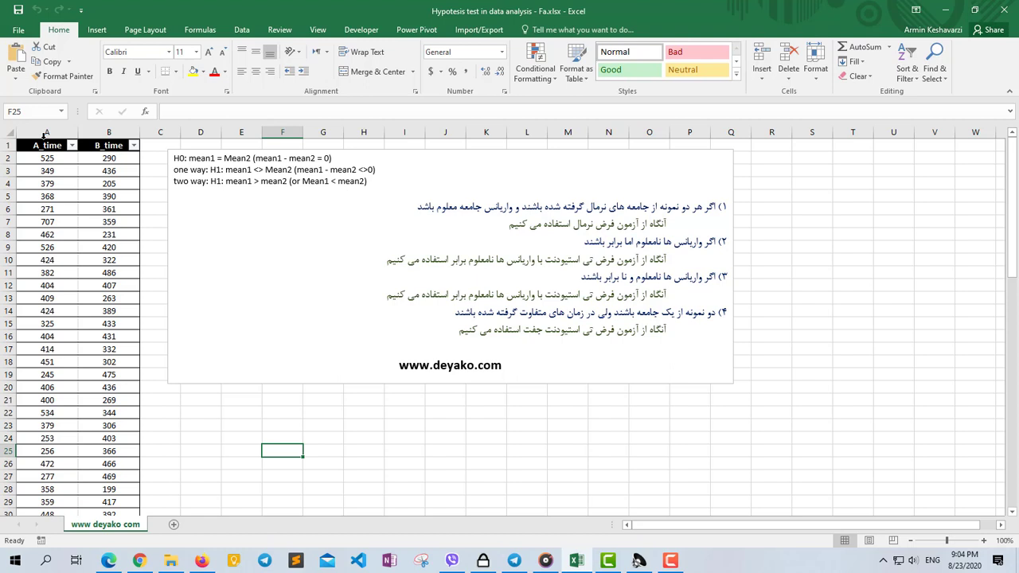
Step: Select the A_time and B_time column data to inspect their values
left_click(45, 136)
left_click(112, 132, "shift")
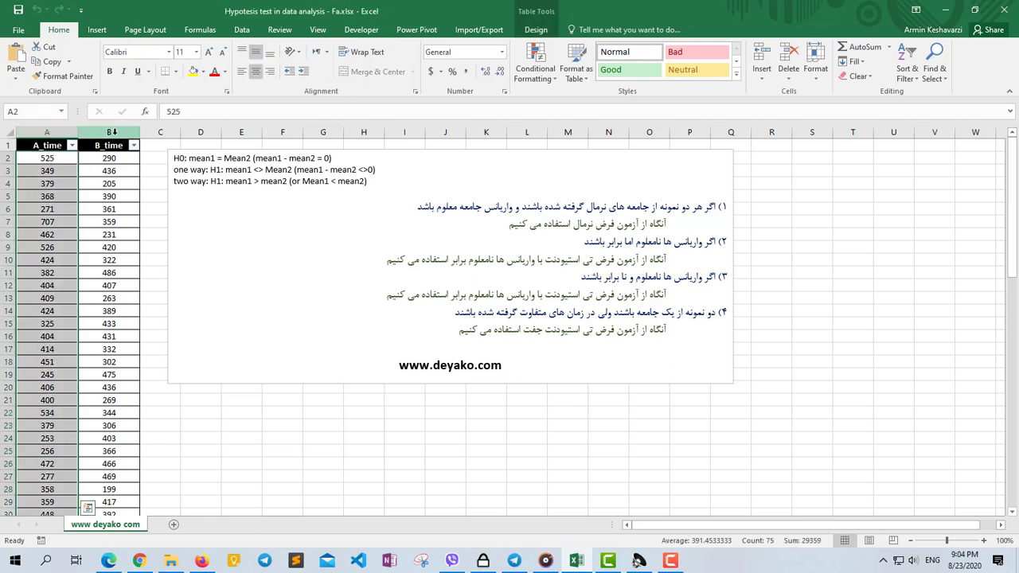
left_click(112, 132)
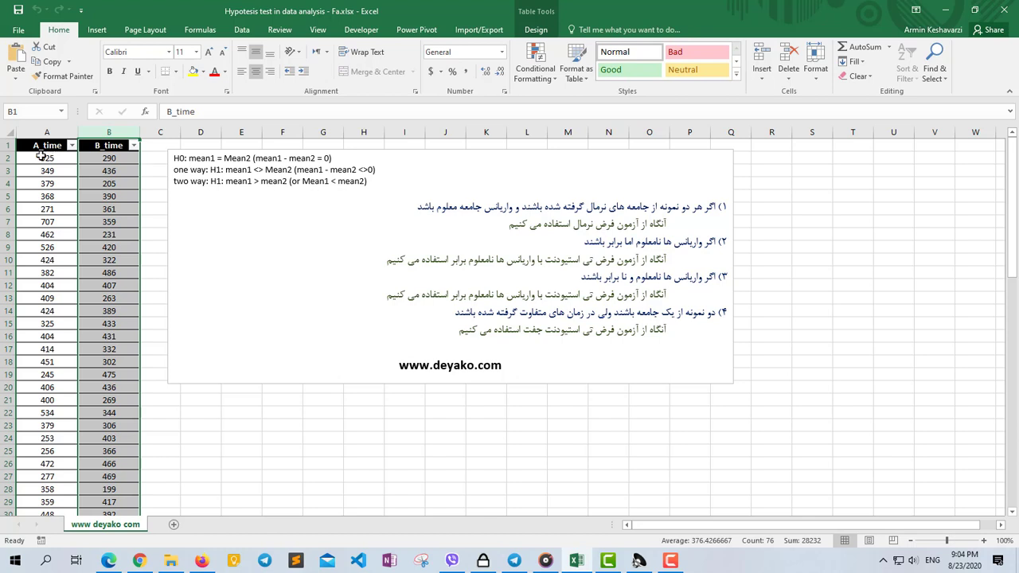
left_click(40, 133)
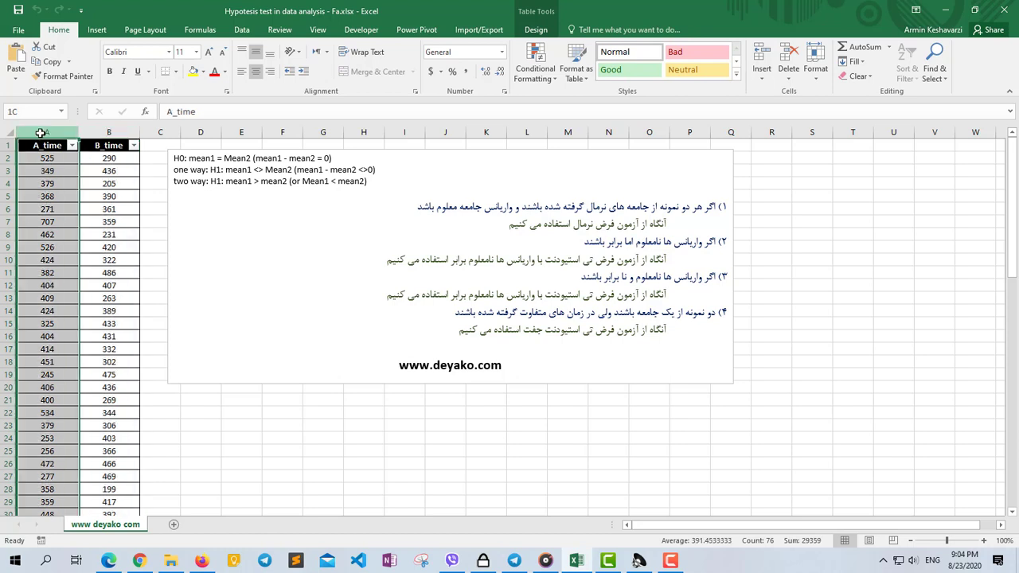
left_click(106, 141)
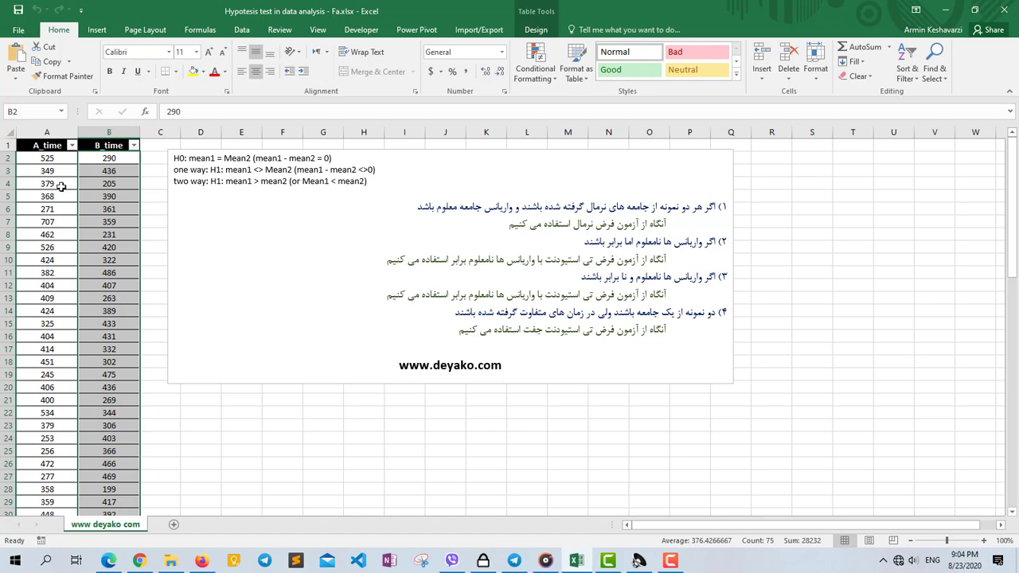
left_click(55, 160)
scroll(61, 197, "down", 8)
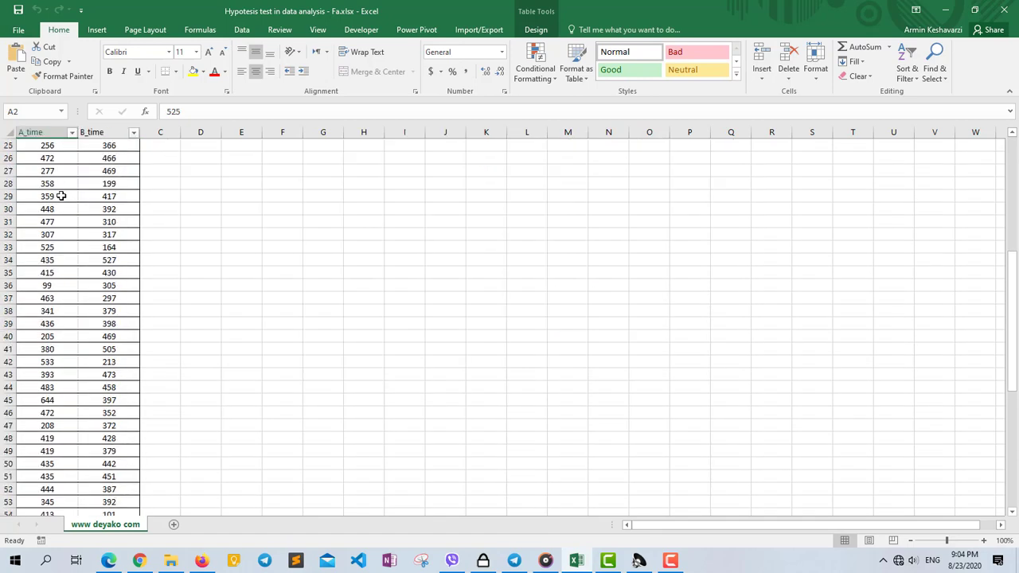
scroll(61, 198, "down", 4)
scroll(60, 196, "up", 8)
scroll(61, 196, "up", 4)
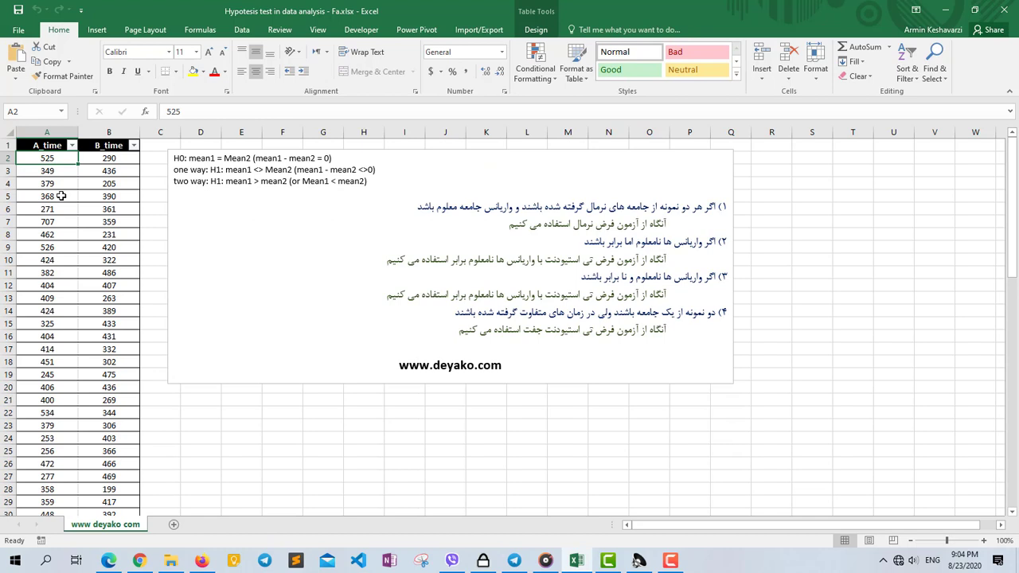
Step: Enter =AVERAGE(Table1[A_time]) in E23, giving 391.4533
left_click(240, 427)
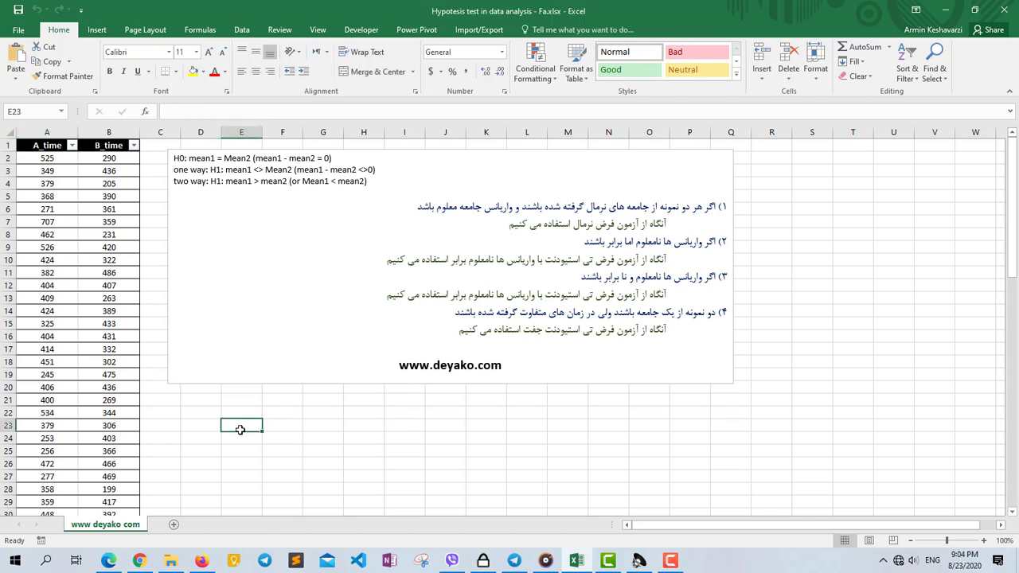
type("=ave")
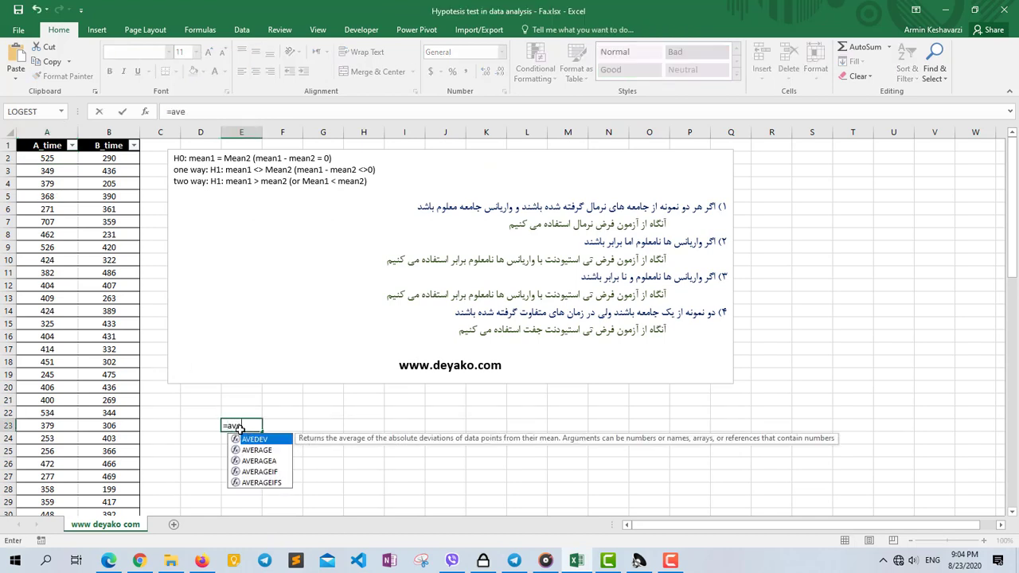
double_click(279, 451)
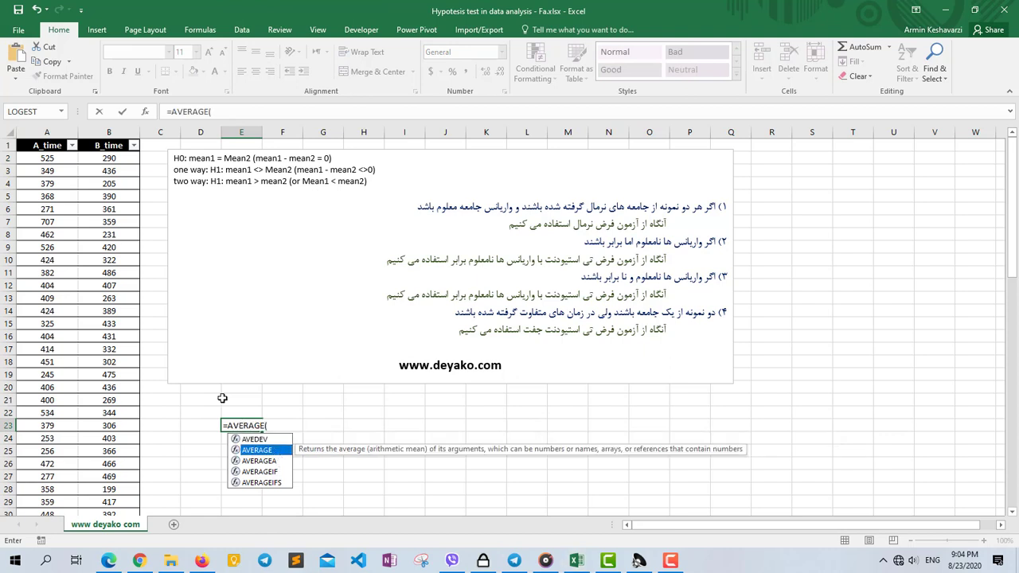
left_click(42, 140)
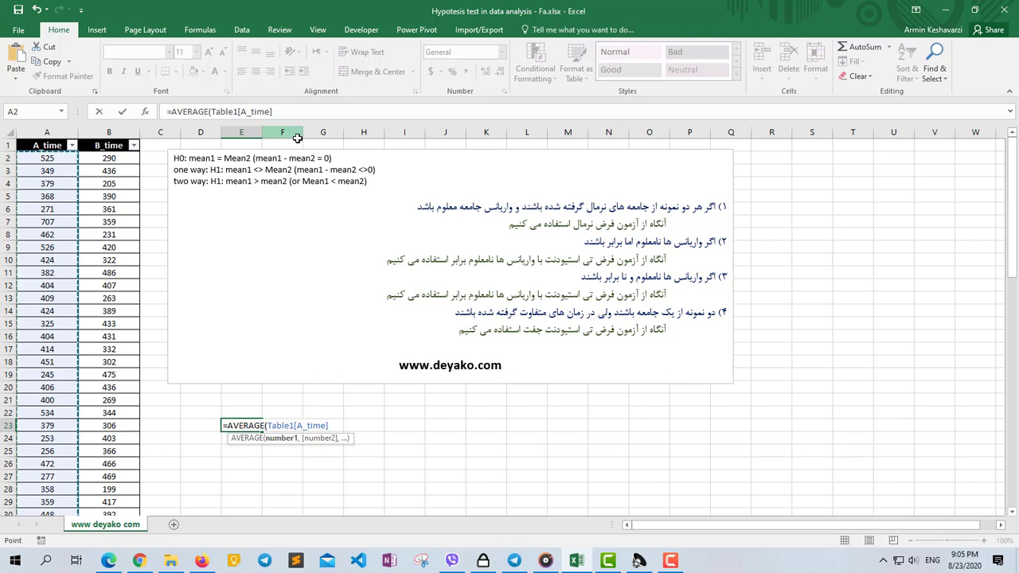
key("Return")
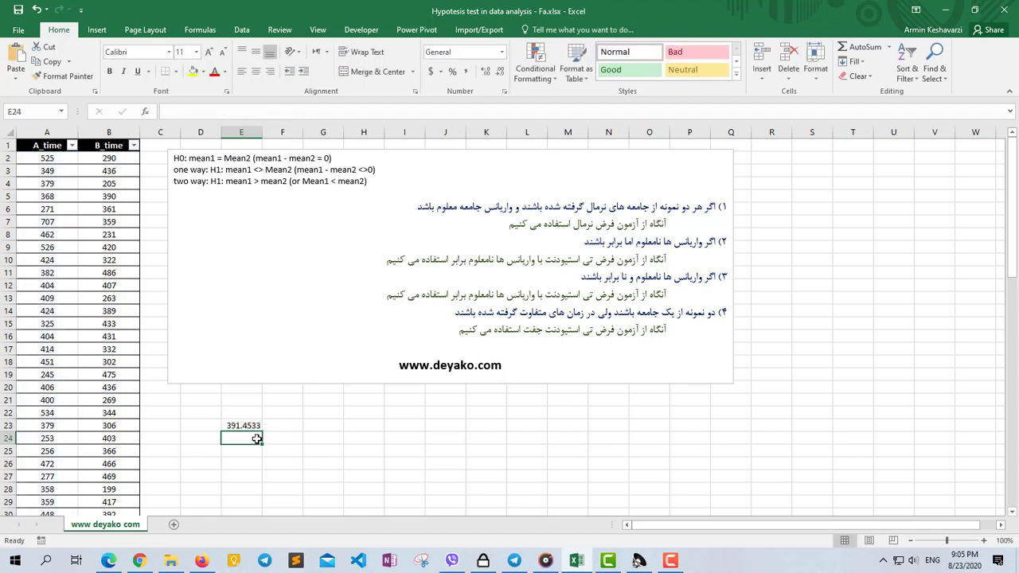
Step: Enter =AVERAGE(Table1[B_time]) in E24, giving 376.4267, then recheck both formulas
type("=av")
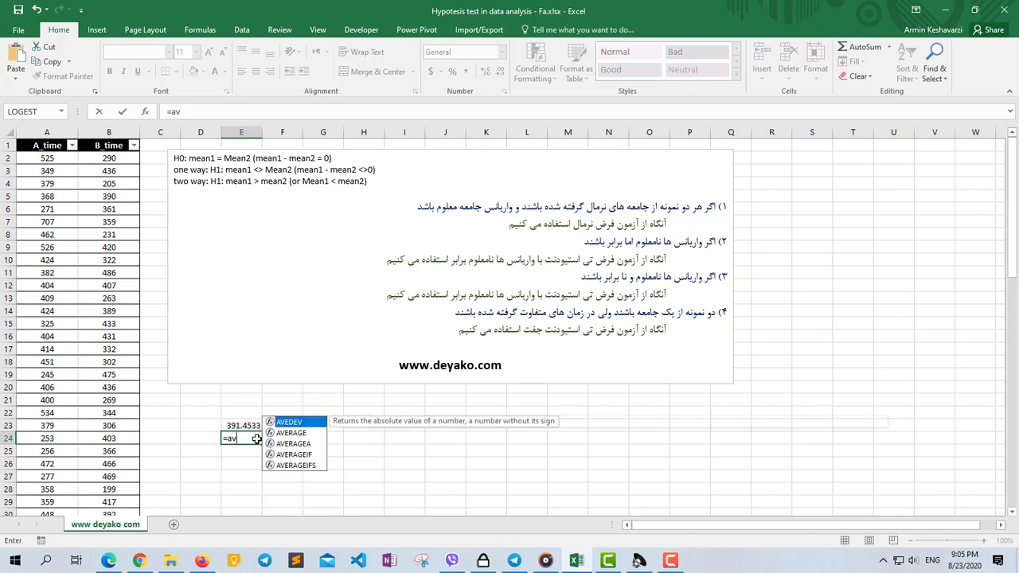
double_click(257, 463)
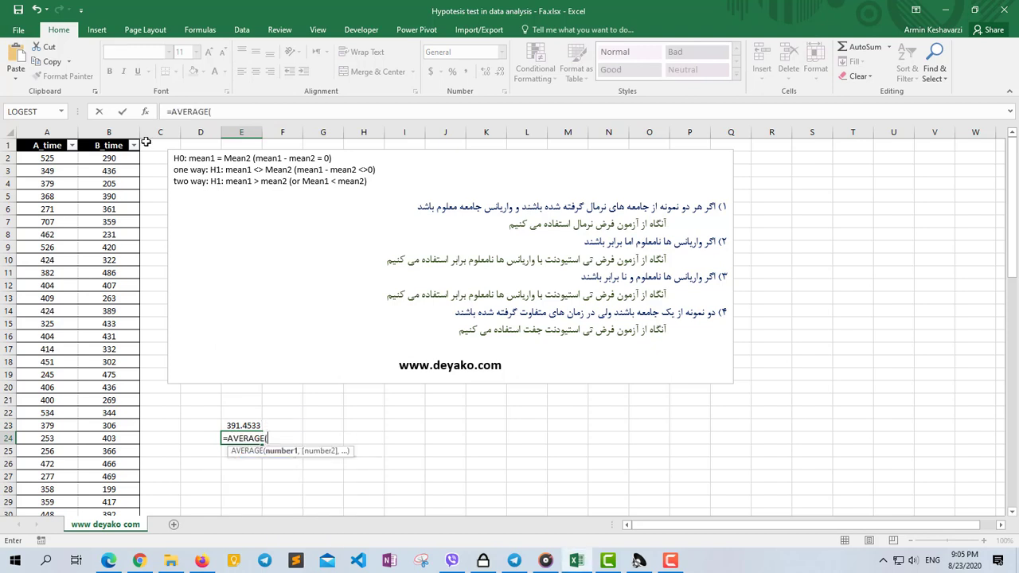
left_click(120, 140)
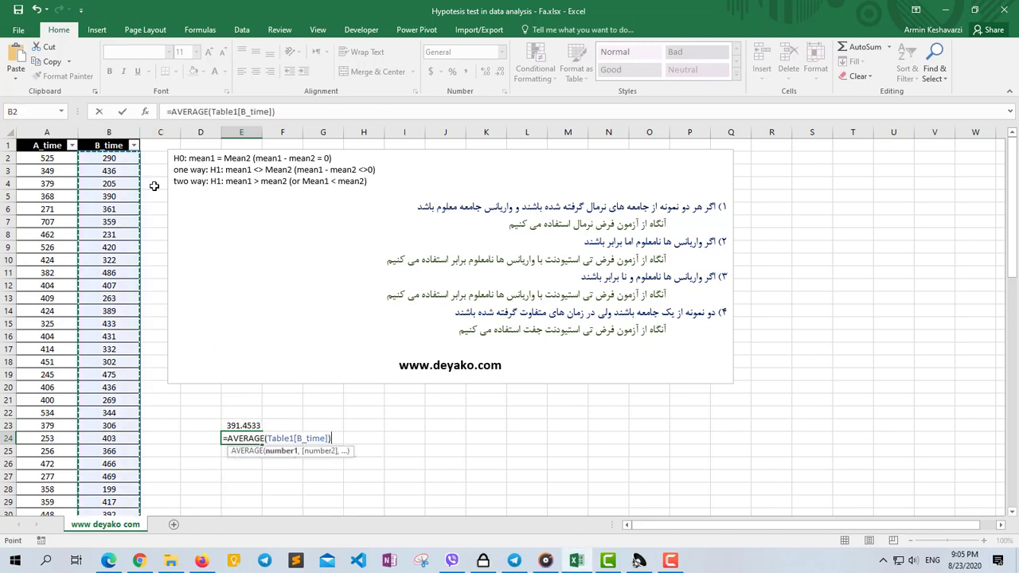
key("Return")
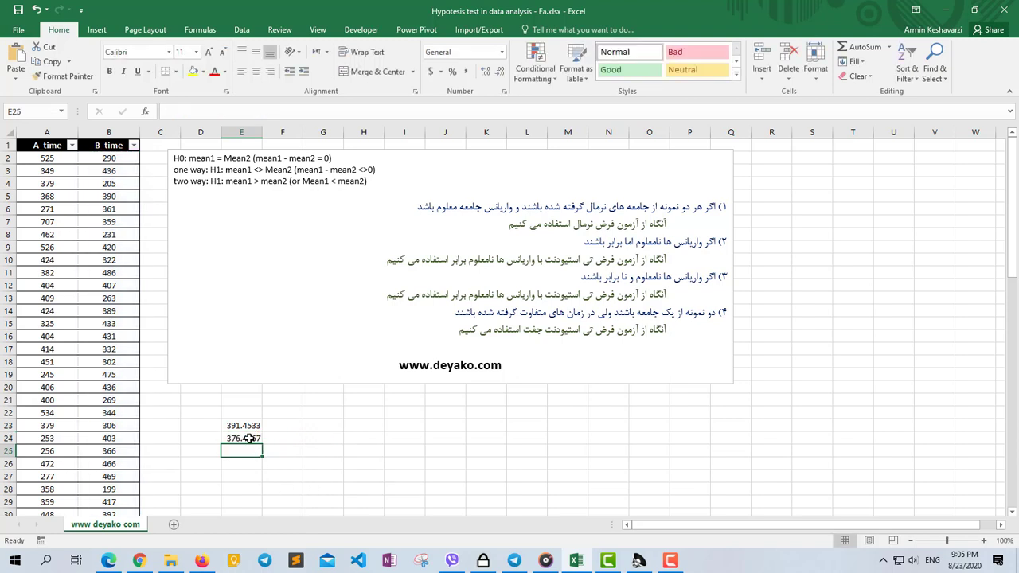
left_click(253, 428)
left_click(253, 439)
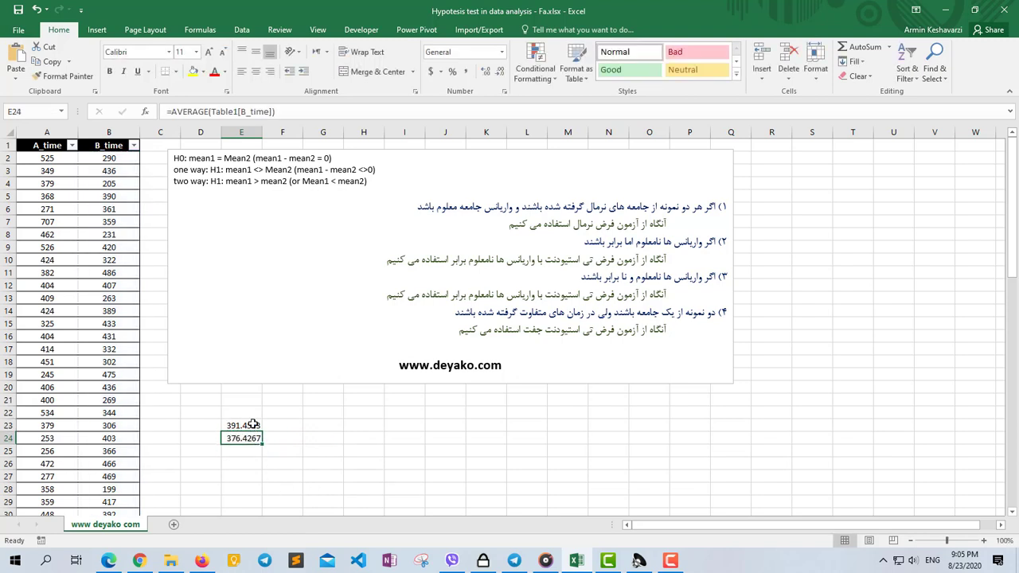
left_click(253, 426)
left_click(253, 439)
left_click(253, 426)
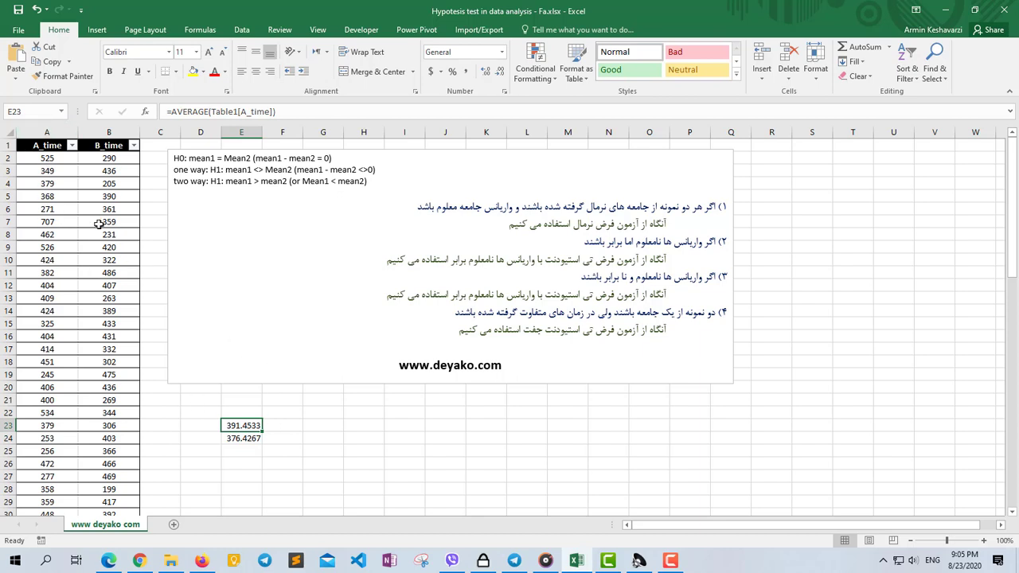
left_click(56, 135)
left_click(107, 141)
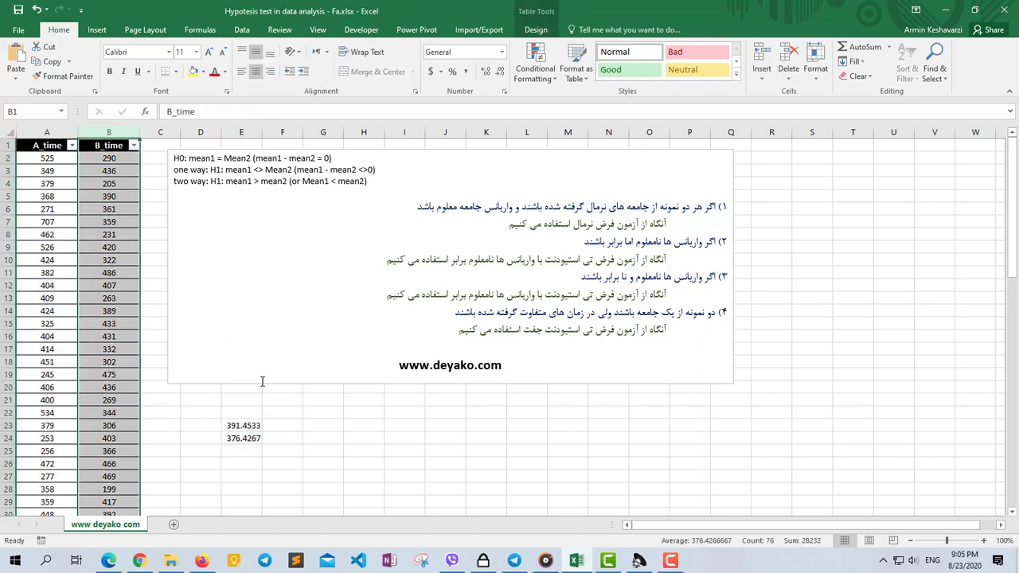
left_click(255, 427)
left_click(254, 439)
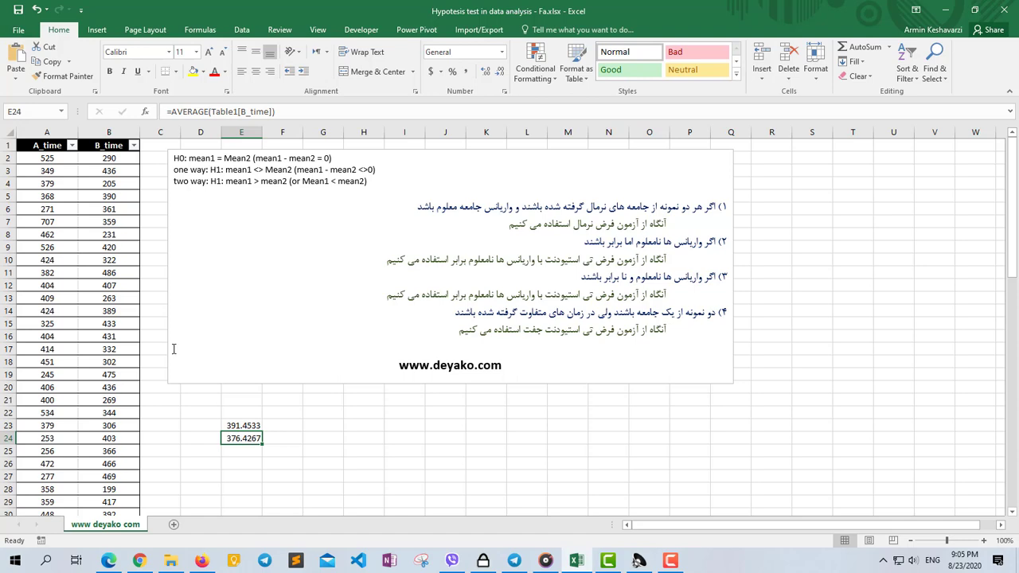
mouse_move(46, 157)
left_mouse_down()
mouse_move(23, 549)
mouse_move(79, 404)
left_mouse_up()
scroll(79, 319, "up", 15)
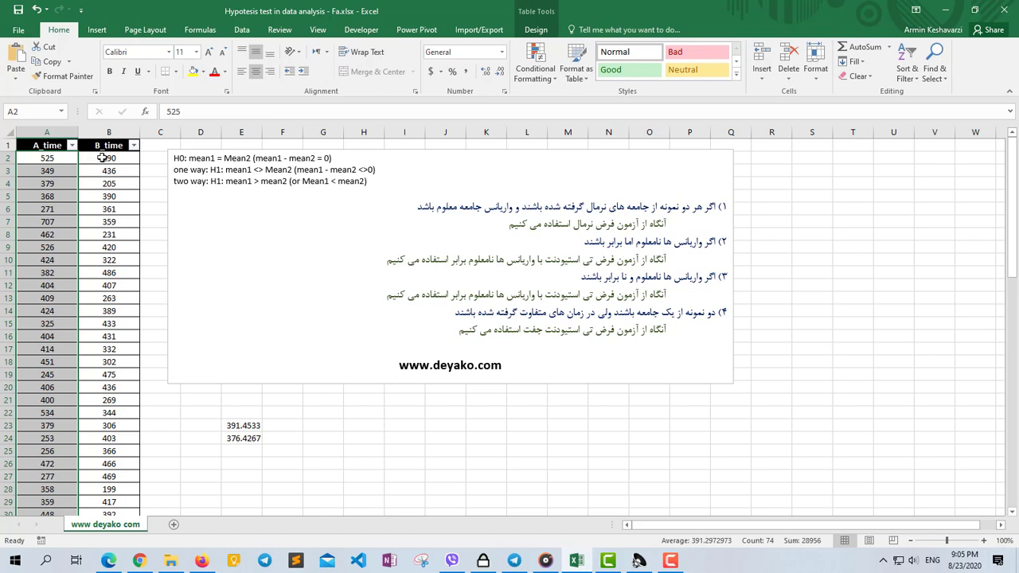
left_click(101, 159)
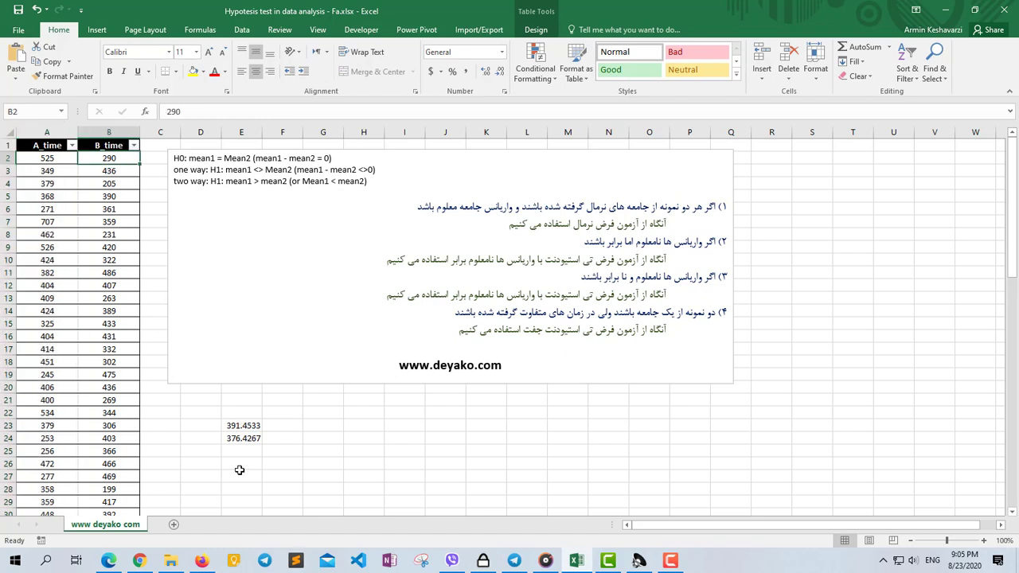
left_click_drag(253, 426, 254, 451)
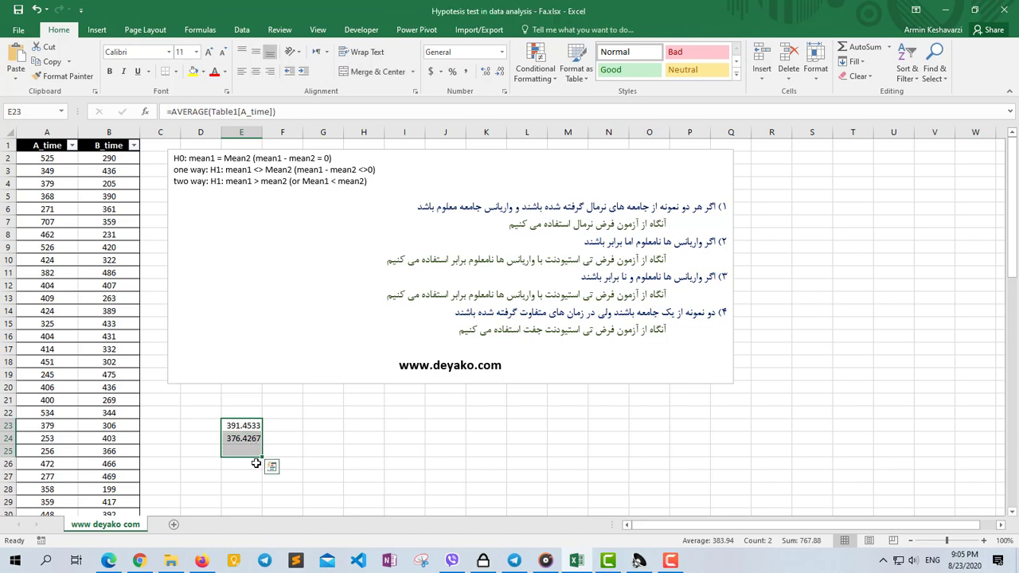
left_click(253, 425)
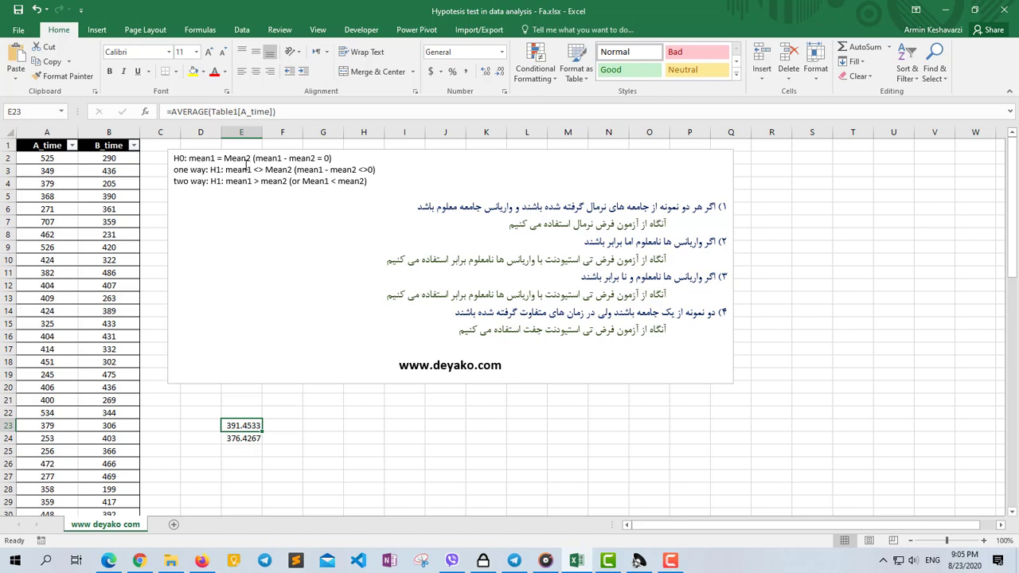
left_click(195, 213)
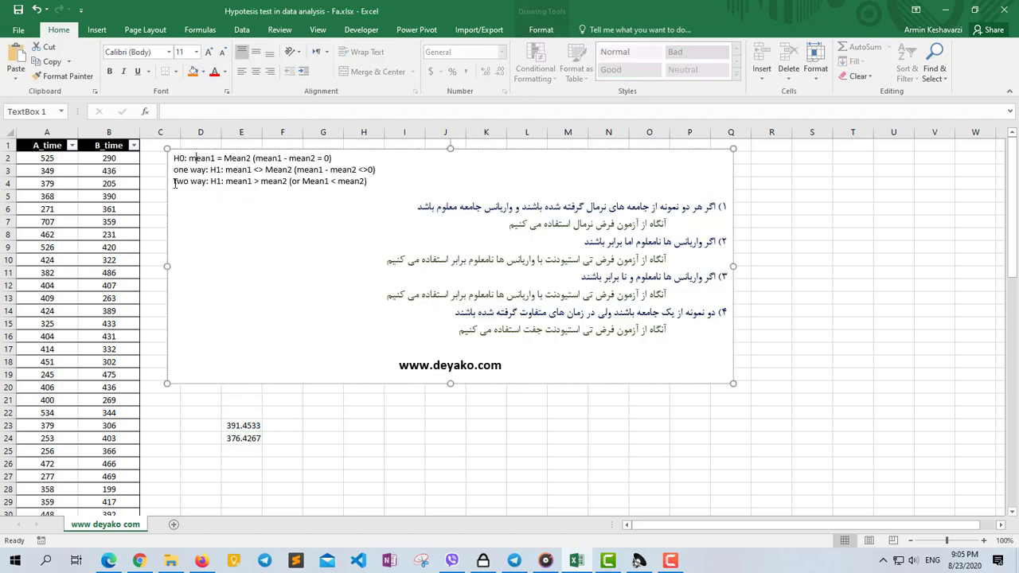
left_click_drag(175, 158, 245, 157)
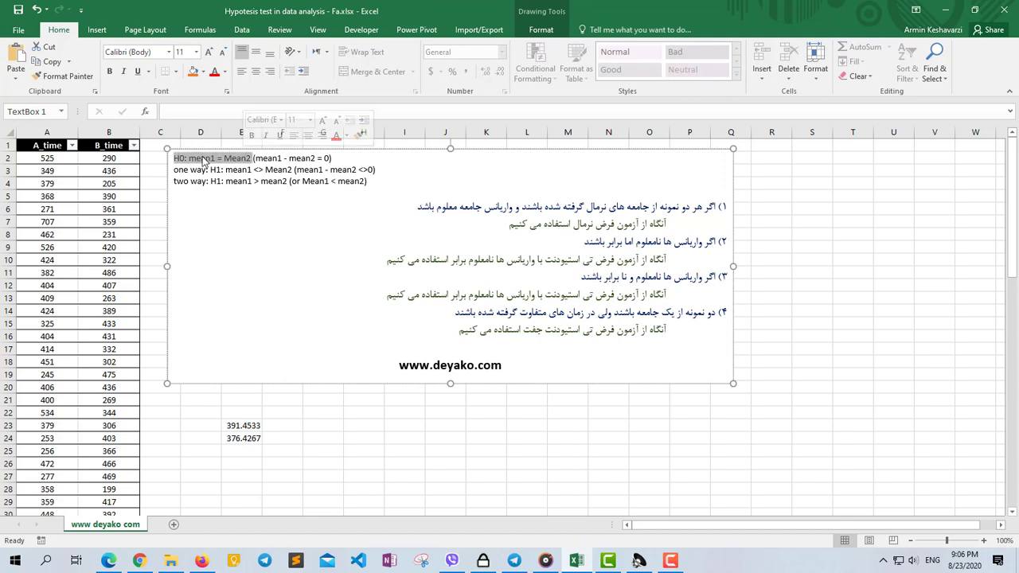
left_click_drag(207, 169, 293, 164)
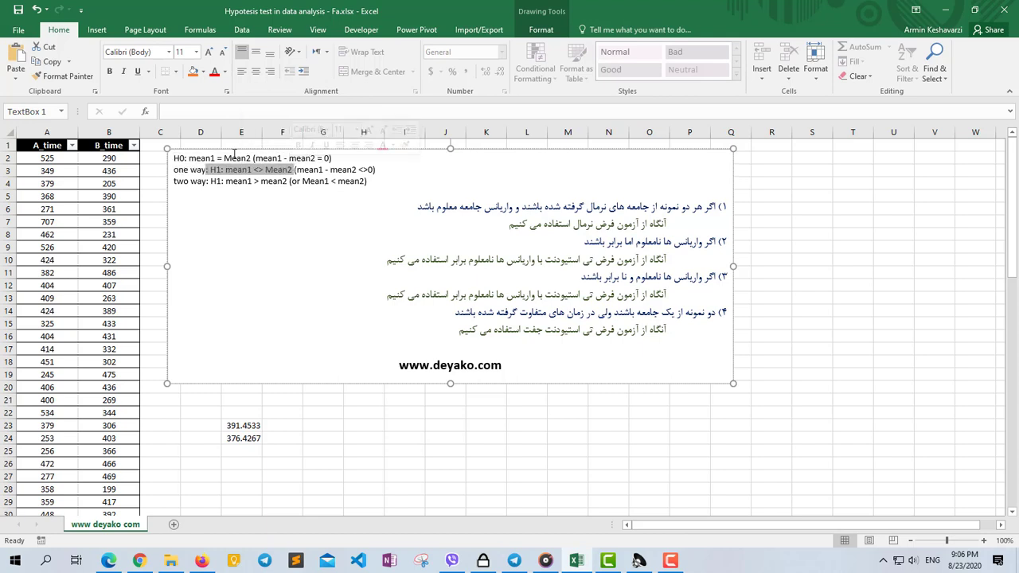
left_click(190, 157)
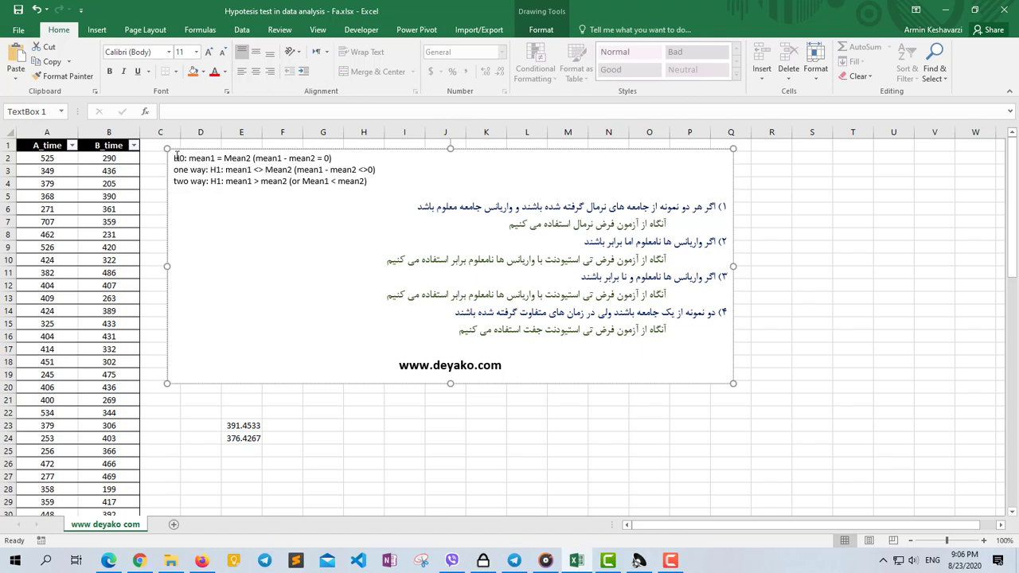
left_click_drag(176, 156, 253, 157)
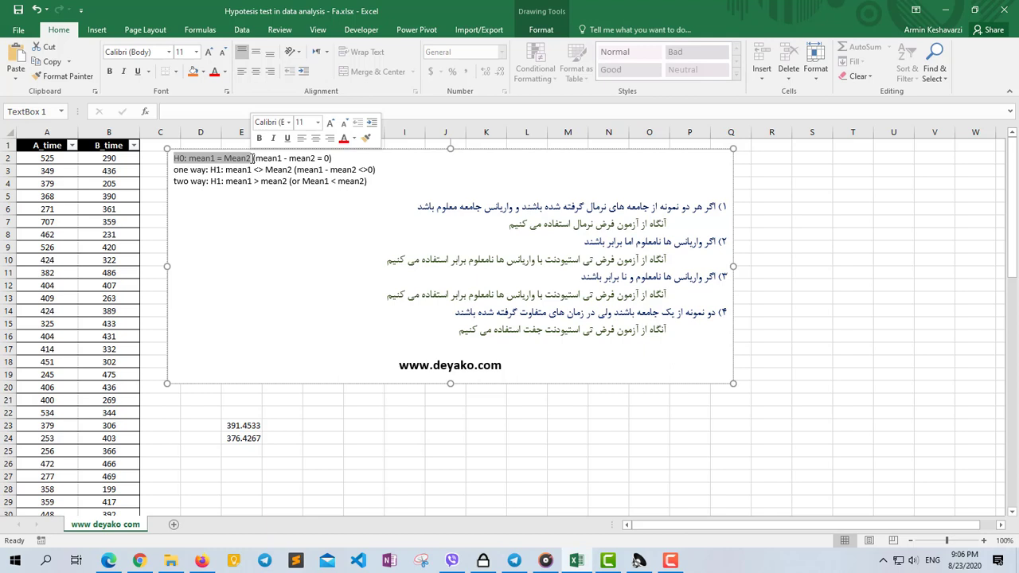
left_click(213, 170)
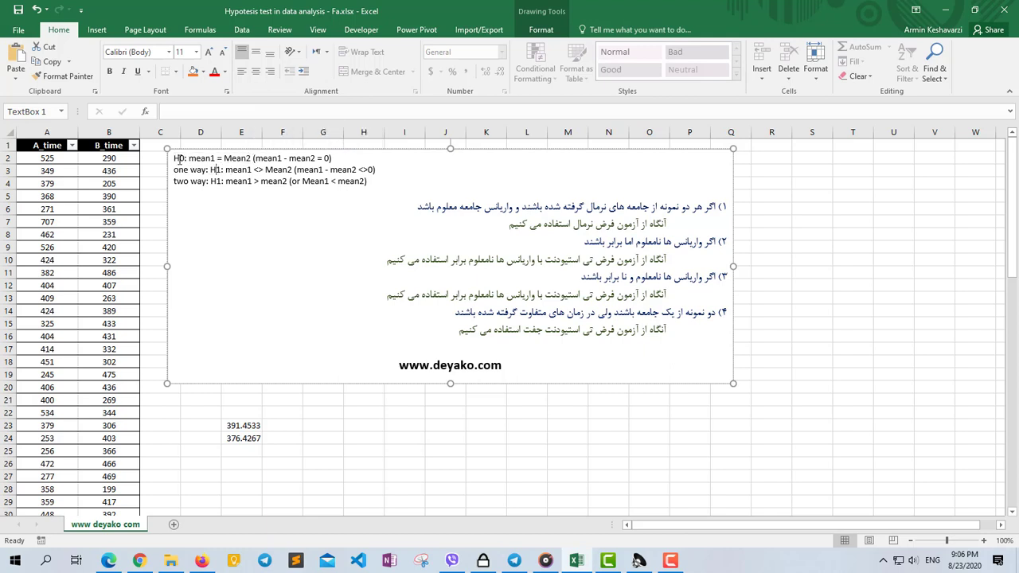
left_click_drag(174, 158, 282, 158)
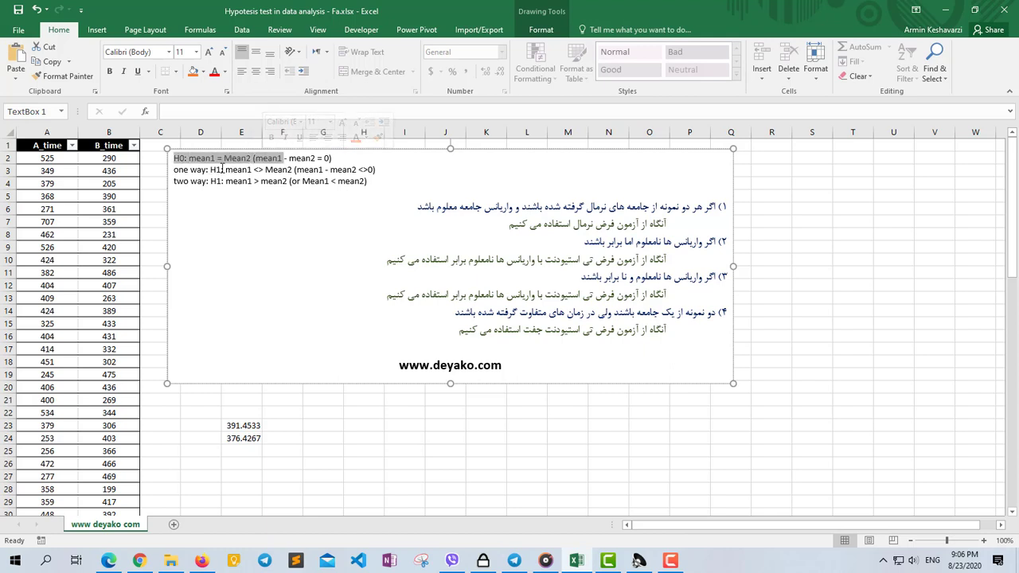
left_click_drag(211, 170, 290, 169)
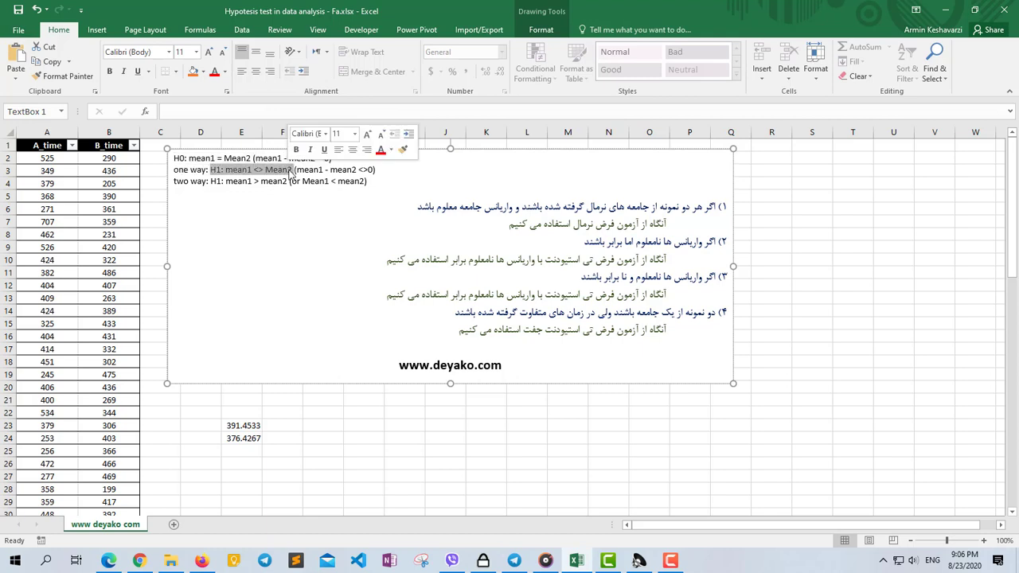
left_click(220, 181)
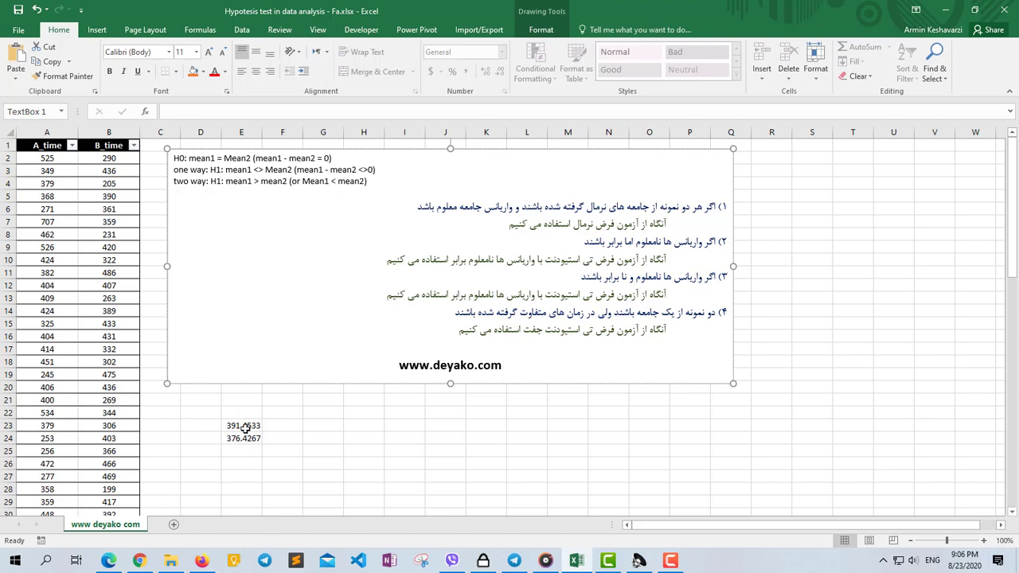
mouse_move(272, 182)
left_mouse_down()
mouse_move(225, 181)
mouse_move(236, 160)
left_mouse_up()
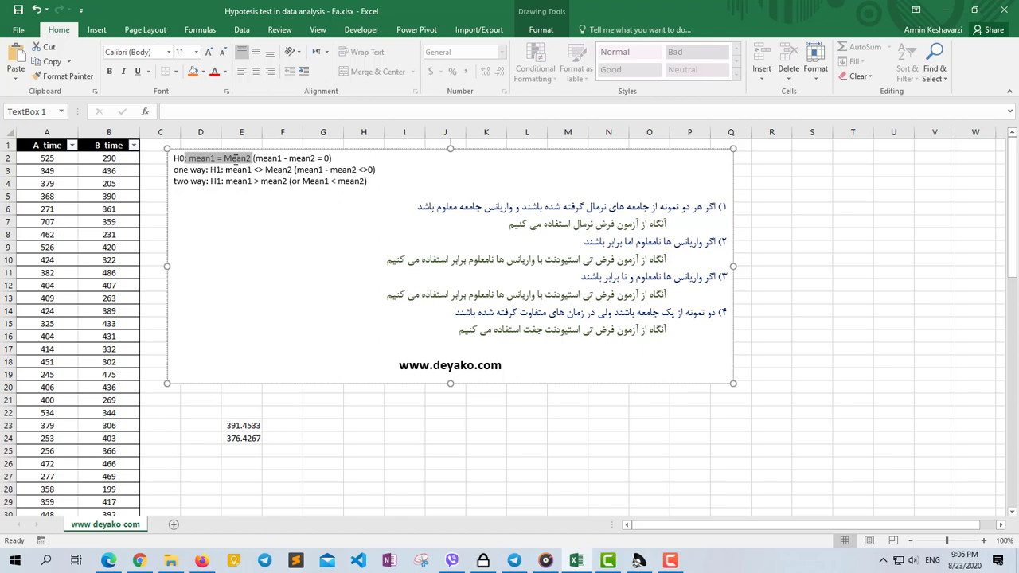
left_click(250, 437)
left_click(250, 425)
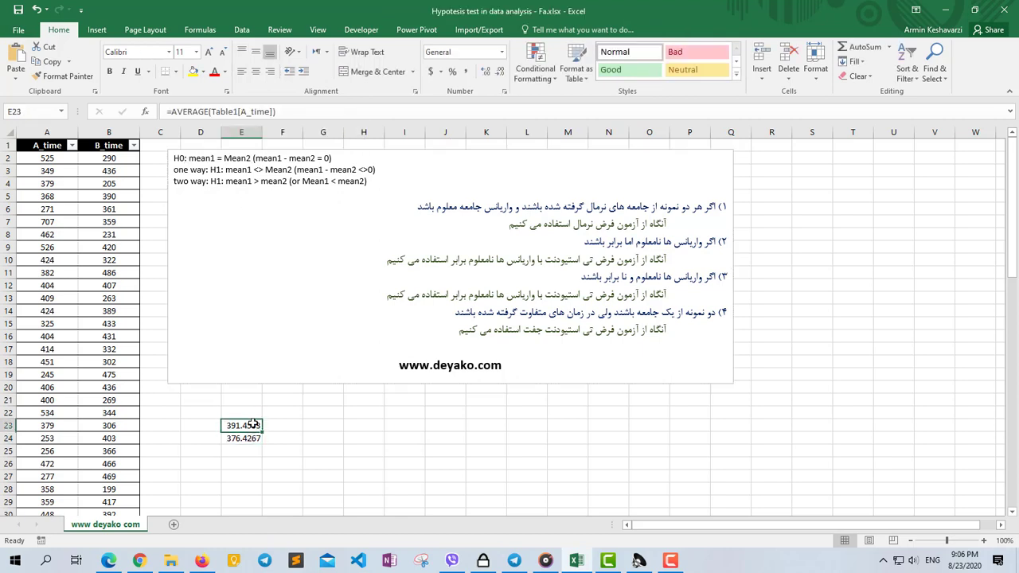
left_click_drag(198, 182, 228, 182)
Step: In the hypothesis note, change line 2's 'one' to 'two' and line 3's 'two' to 'One'
left_click(183, 181)
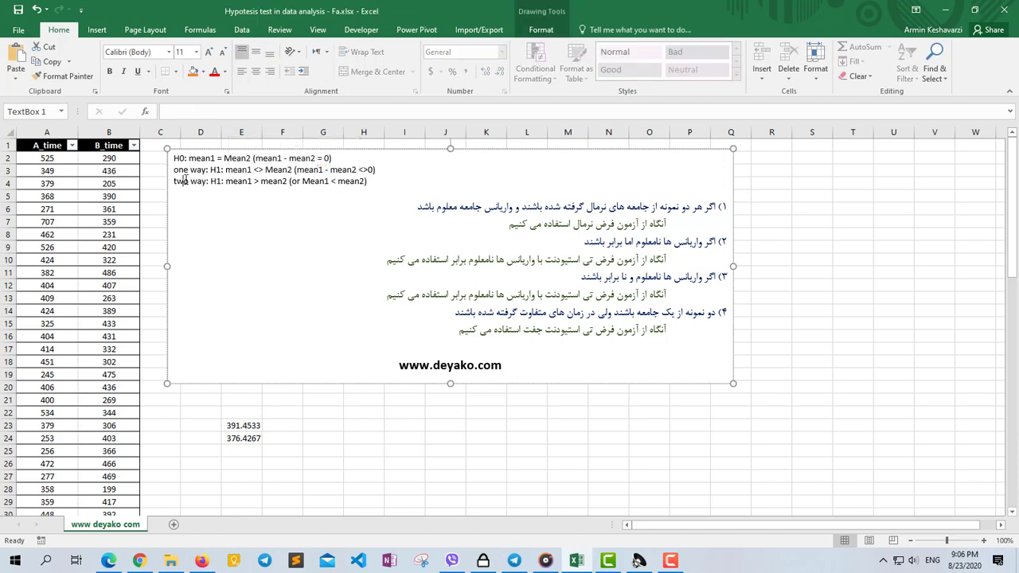
double_click(184, 180)
key("ctrl+c")
left_click(183, 170)
double_click(183, 171)
key("ctrl+v")
double_click(183, 182)
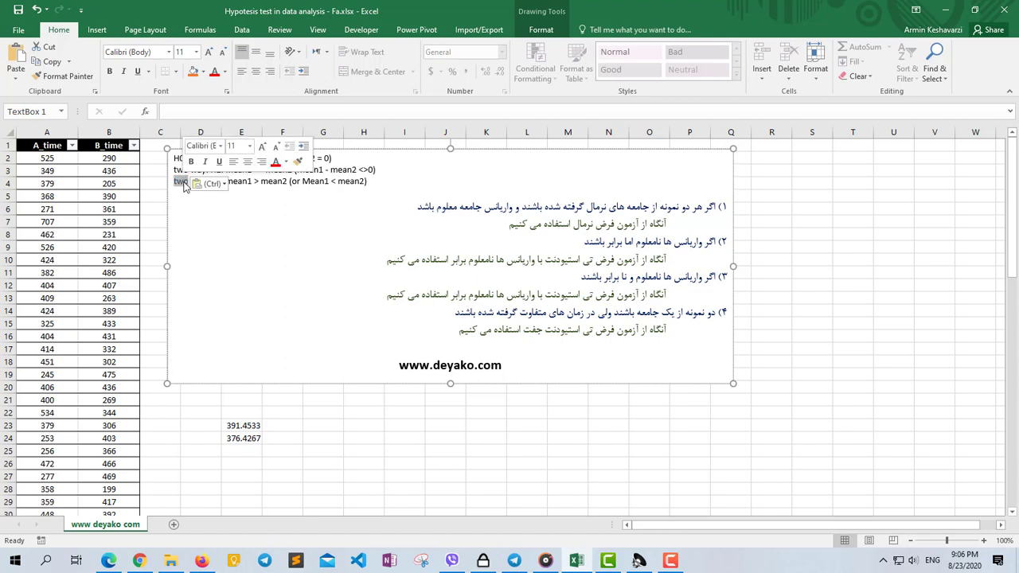
type("One")
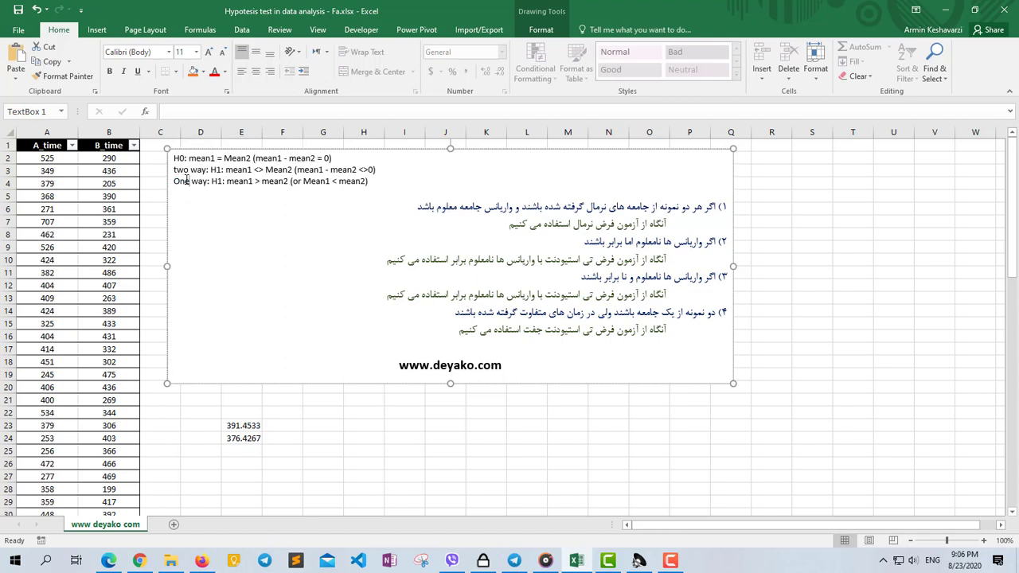
Step: Review the mean1 > mean2 text on line 3, then leave the note and select the A_time column
left_click(228, 181)
left_click_drag(226, 181, 293, 180)
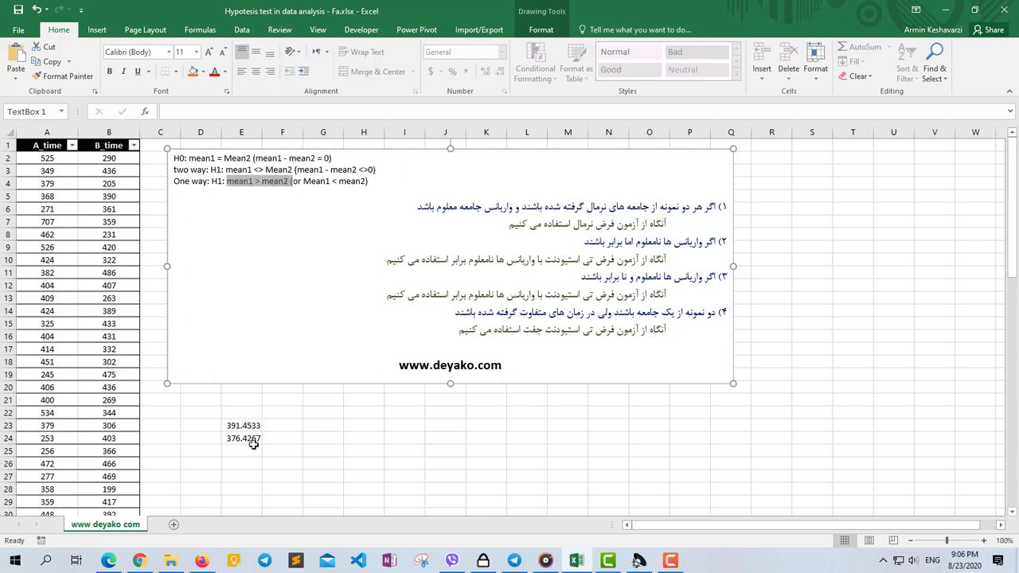
left_click(301, 178)
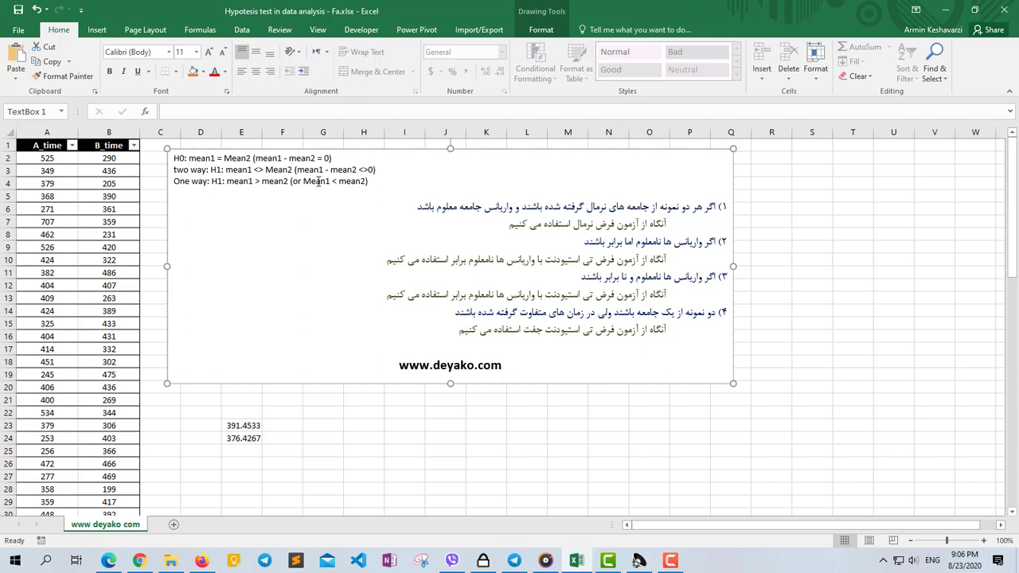
left_click(320, 181)
left_click_drag(291, 182, 368, 181)
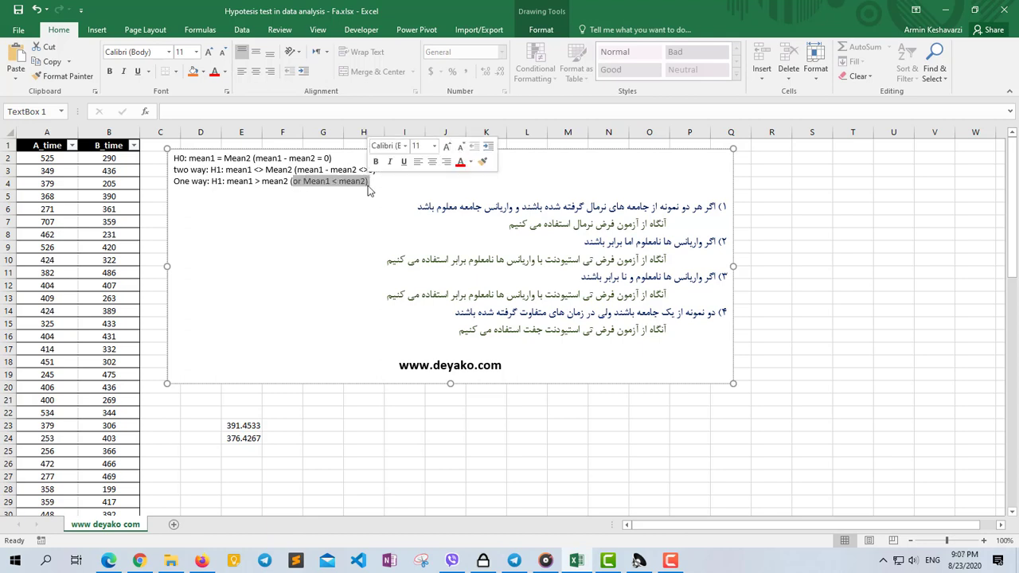
left_click(255, 435)
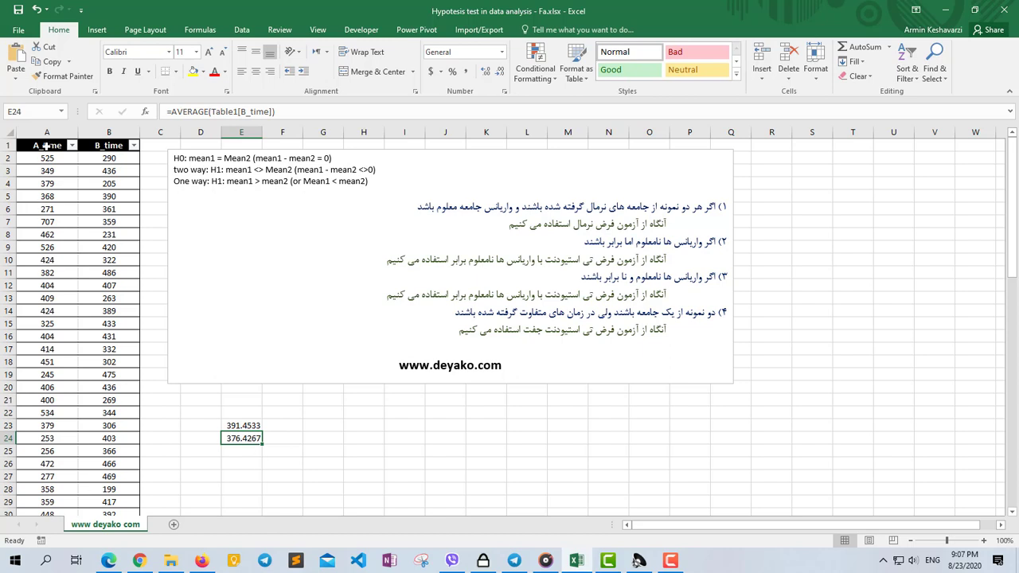
left_click(50, 130)
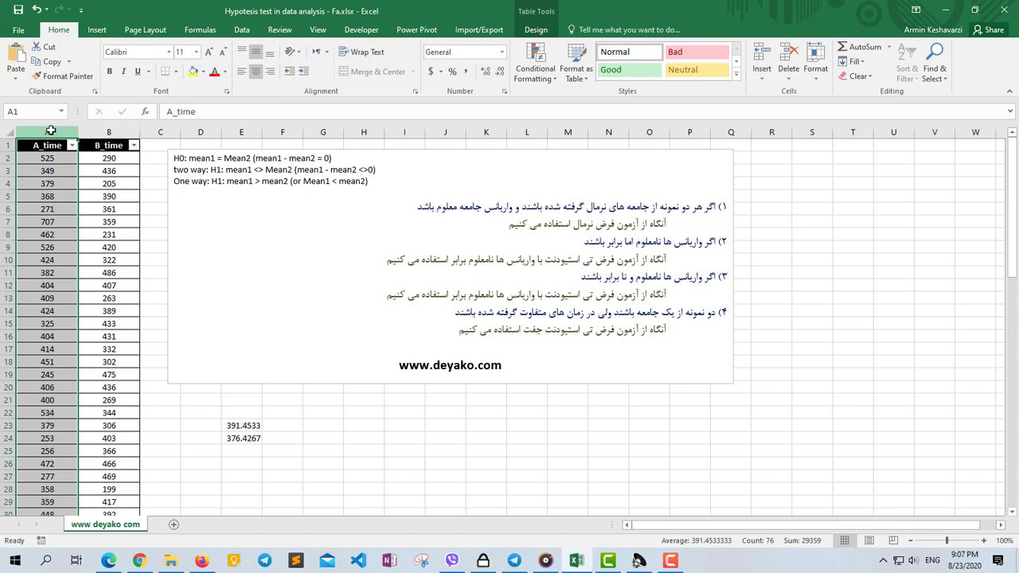
left_click(94, 132)
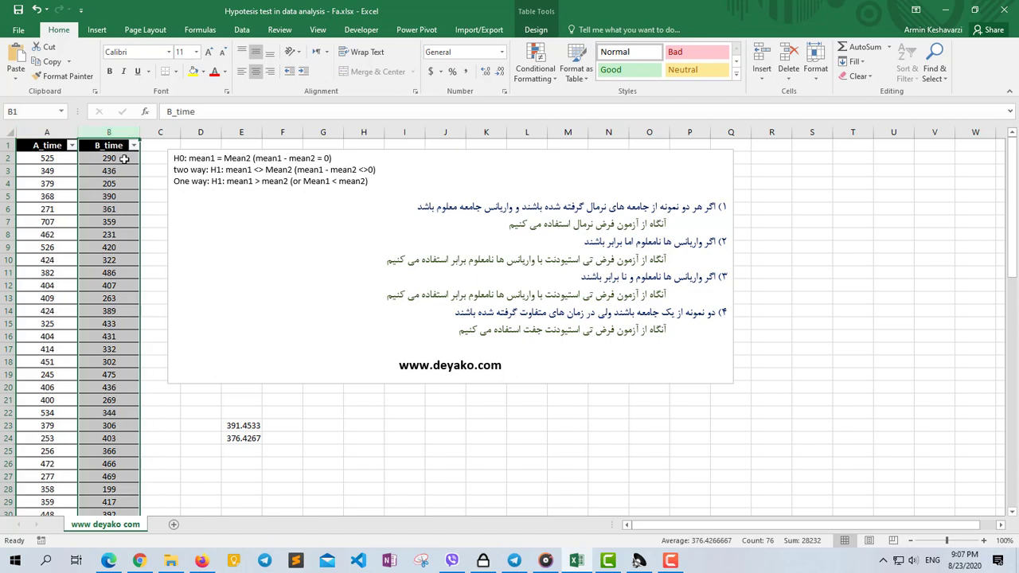
left_click(258, 440)
left_click(62, 128)
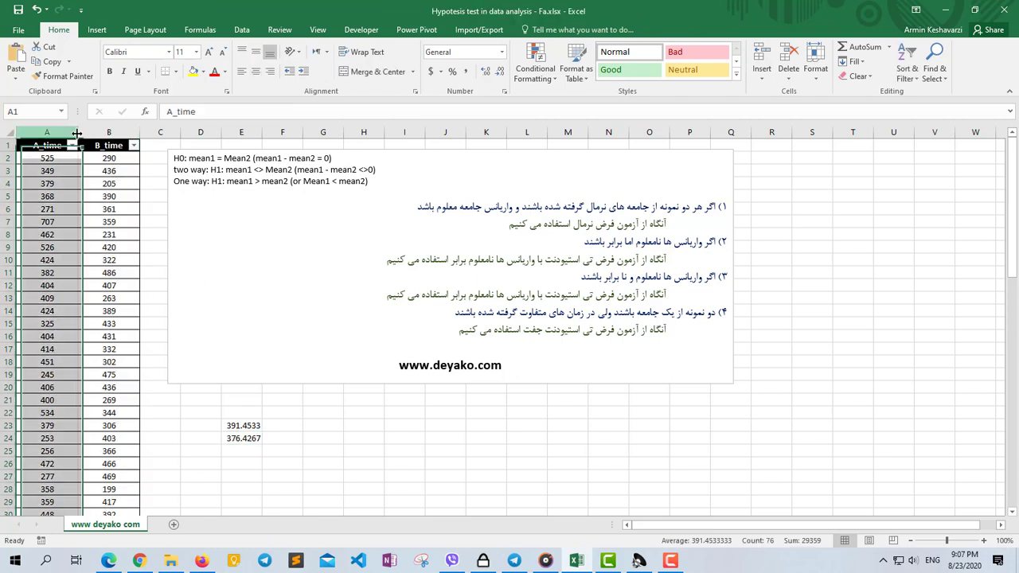
left_click(108, 128)
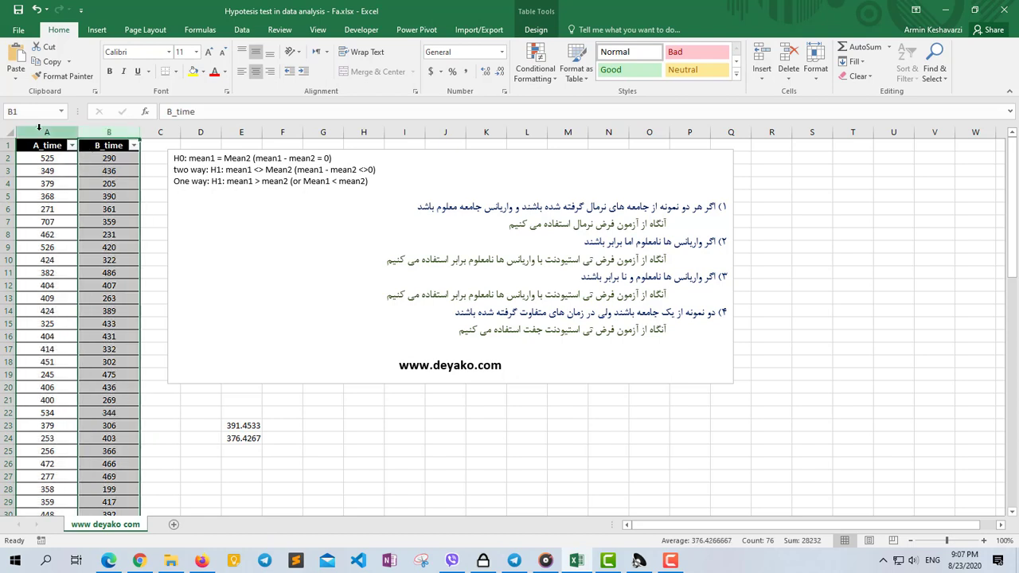
left_click(38, 129)
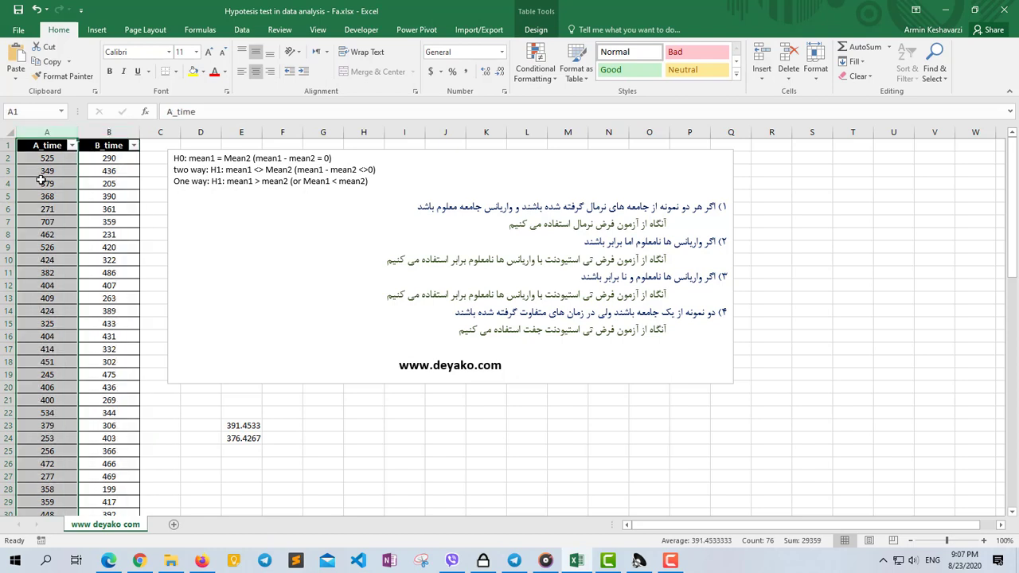
left_click(110, 133)
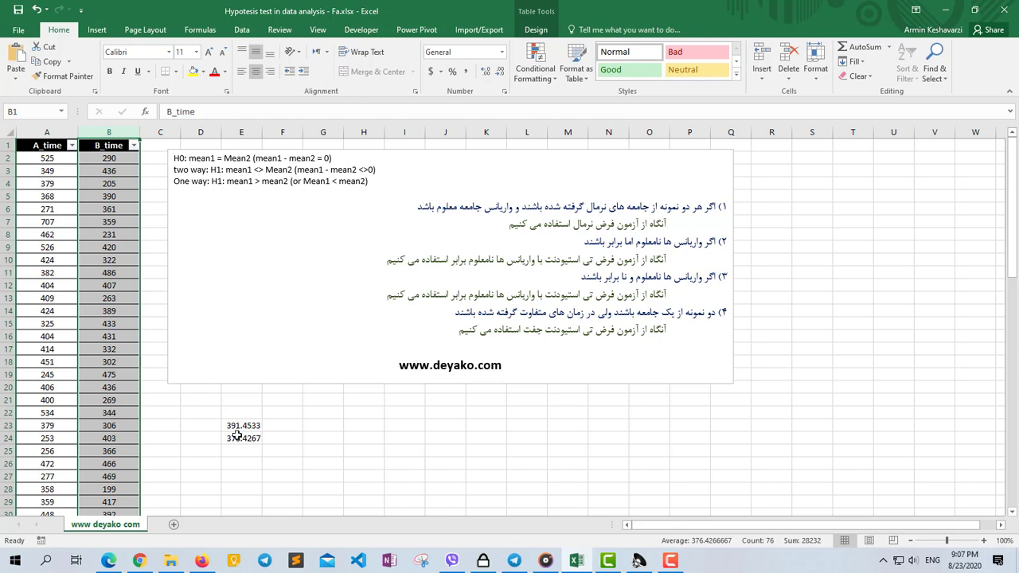
left_click_drag(237, 426, 237, 442)
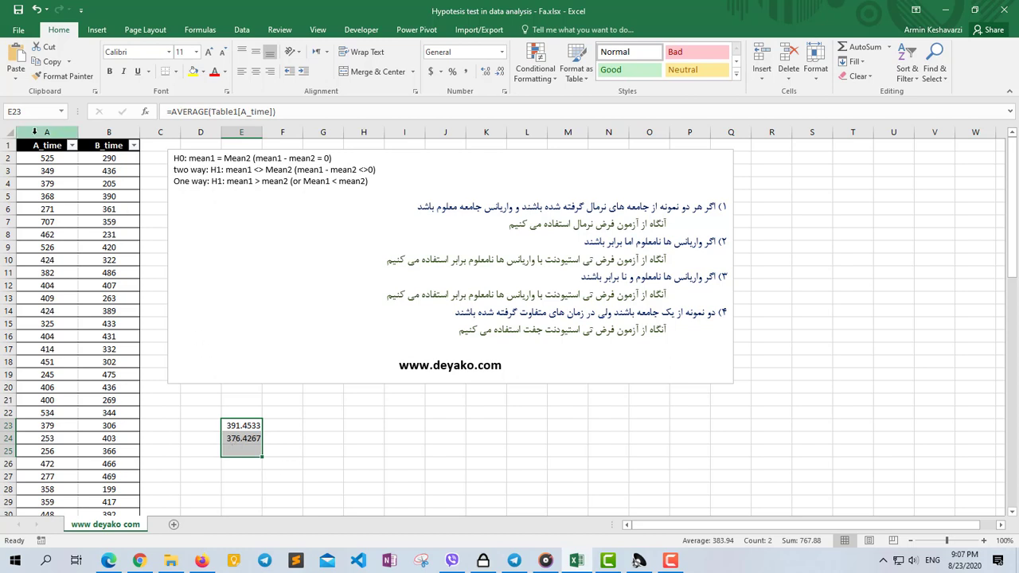
left_click(35, 133)
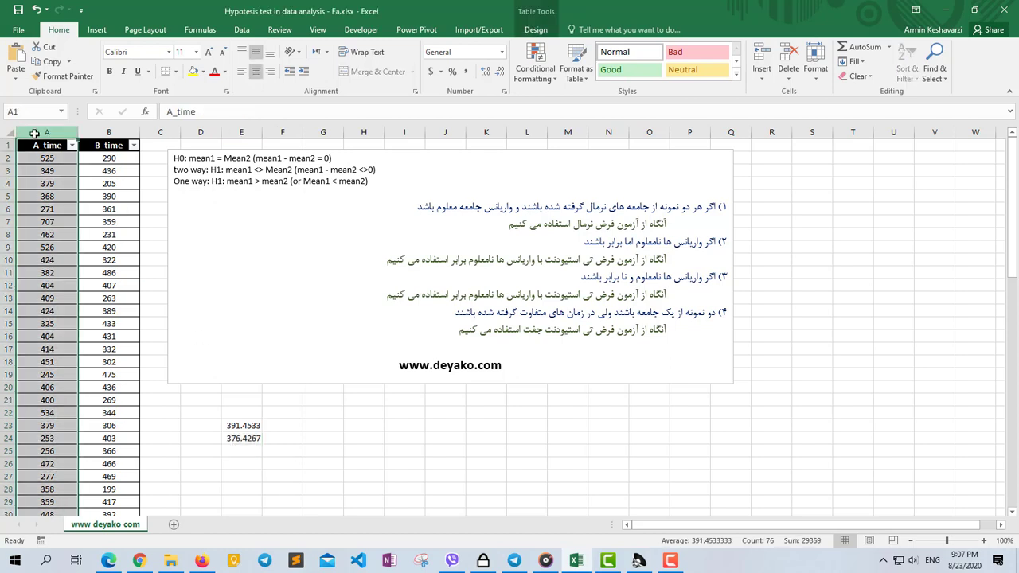
left_click(109, 132)
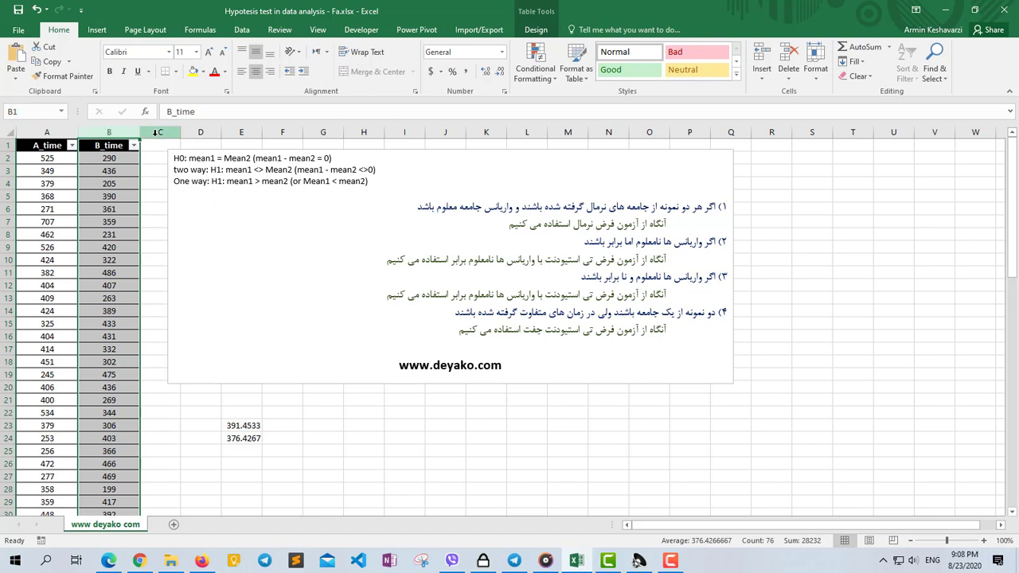
left_click(626, 244)
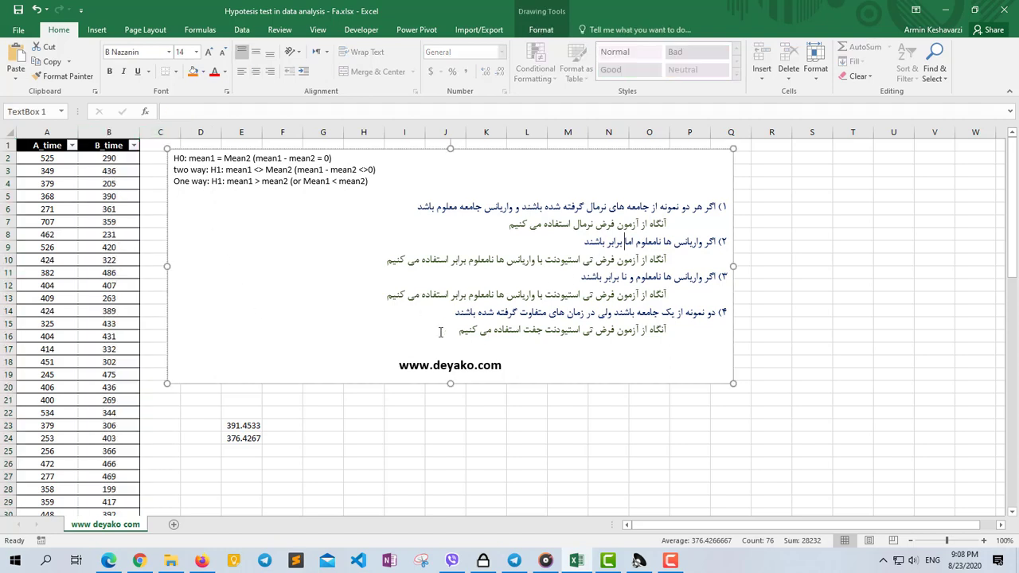
left_click_drag(441, 332, 758, 186)
left_click(660, 224)
double_click(689, 206)
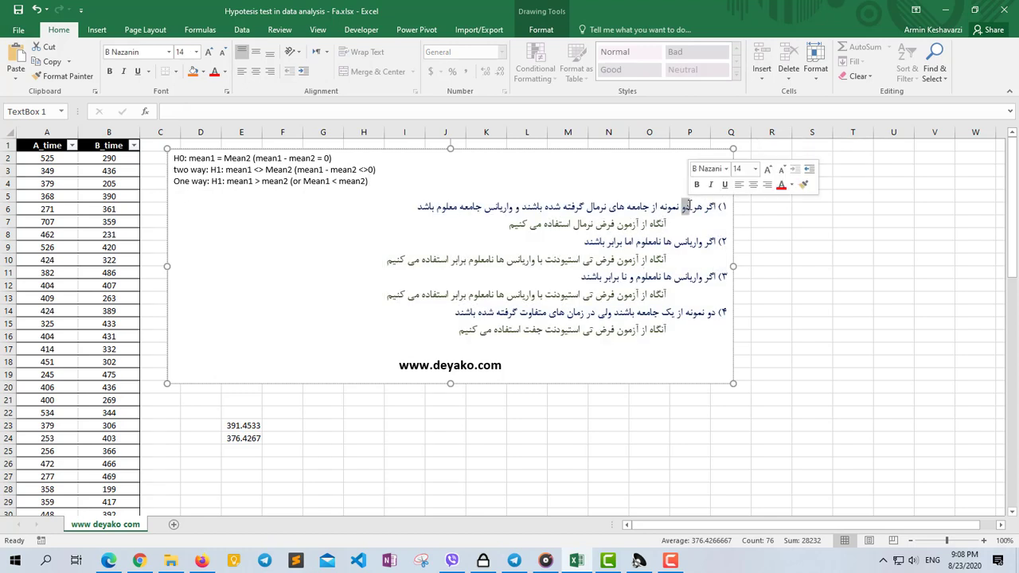
double_click(595, 206)
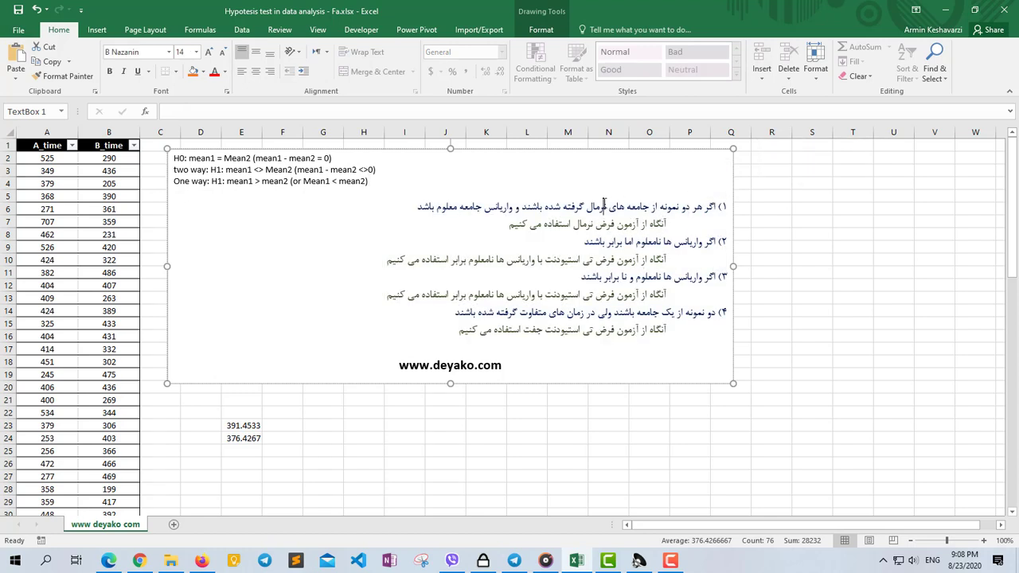
left_click(227, 425)
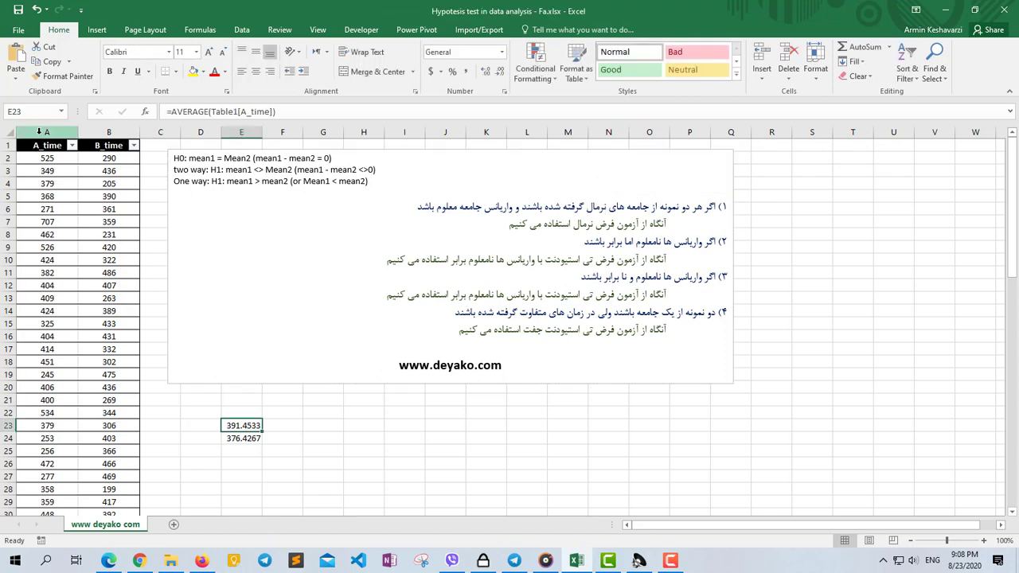
left_click(39, 131)
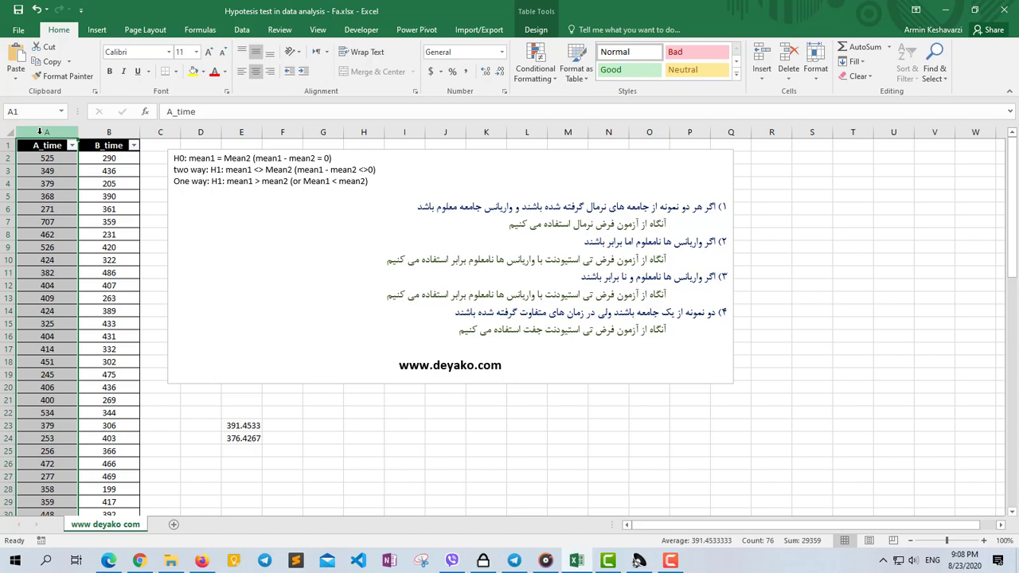
left_click(109, 131)
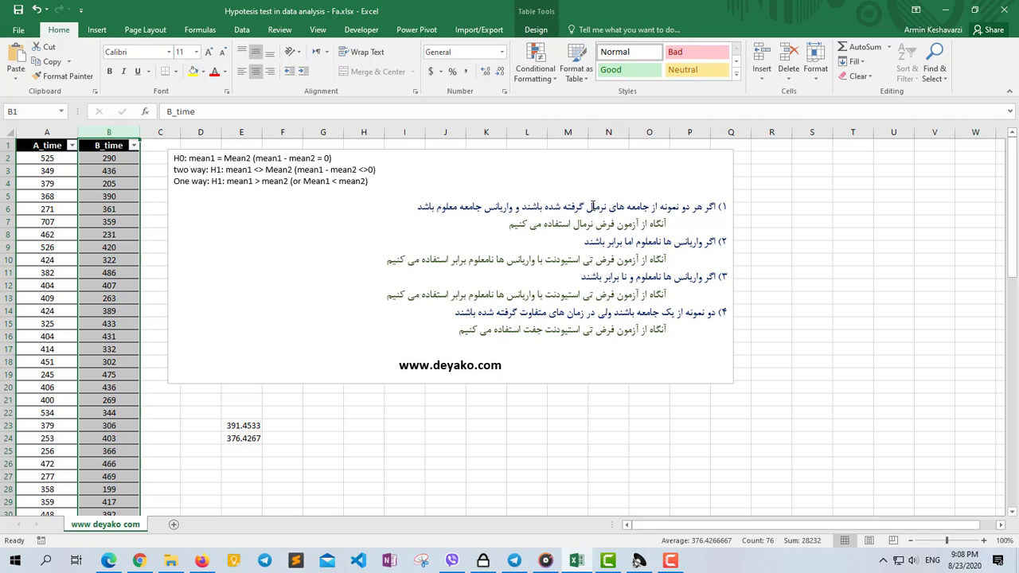
left_click(592, 206)
left_click_drag(601, 206, 659, 205)
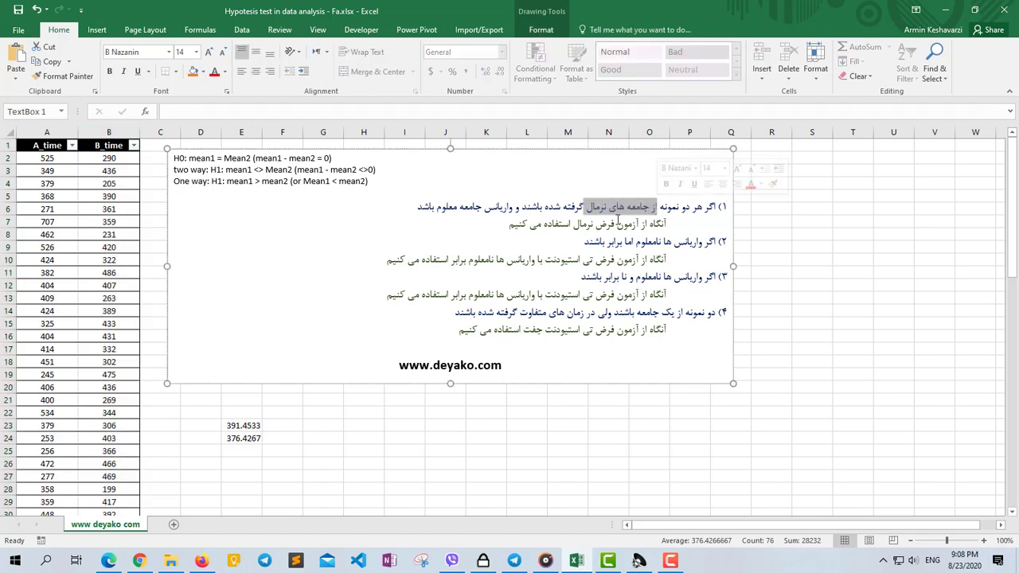
left_click_drag(504, 224, 661, 224)
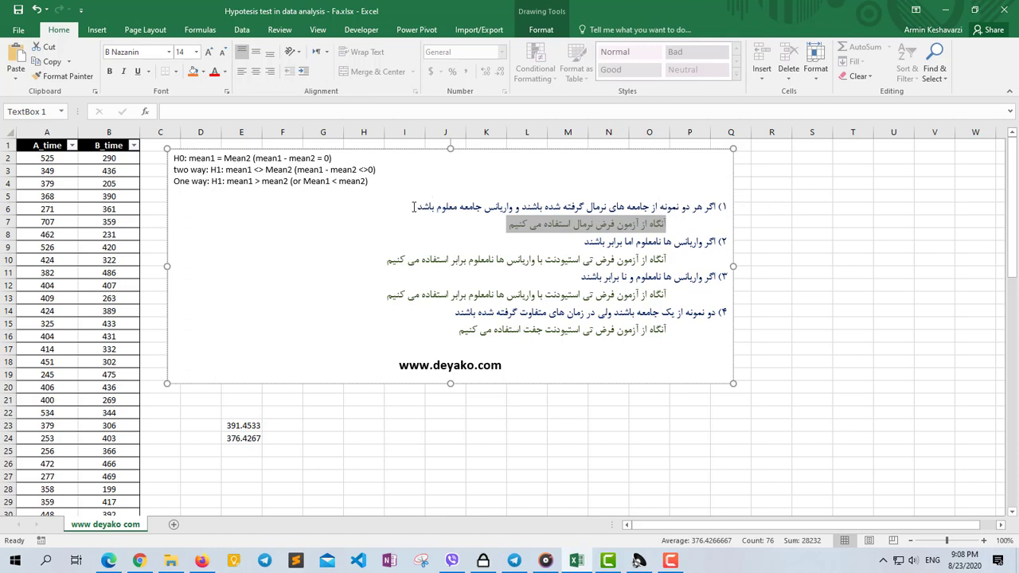
left_click_drag(414, 206, 525, 206)
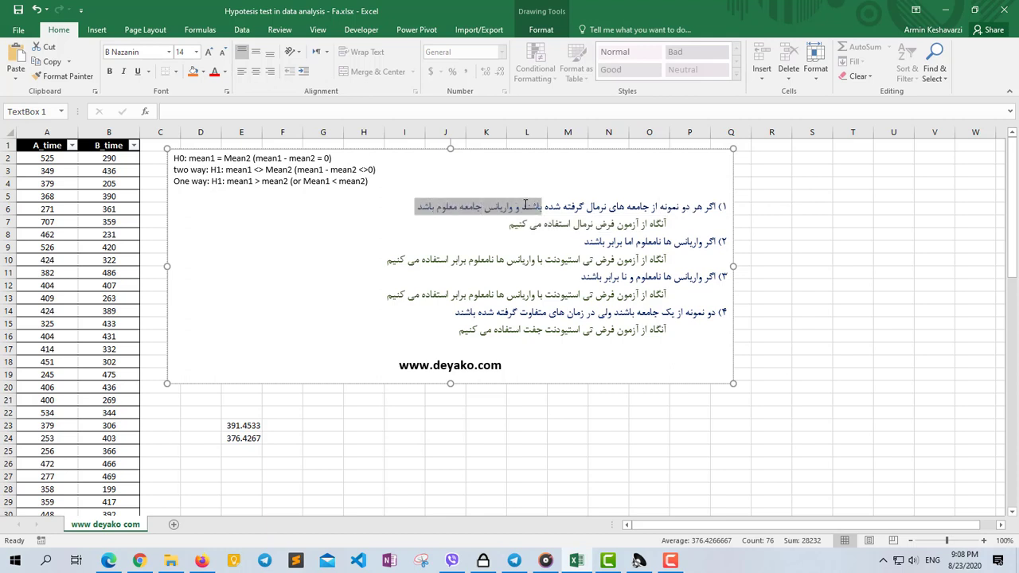
left_click_drag(415, 206, 723, 207)
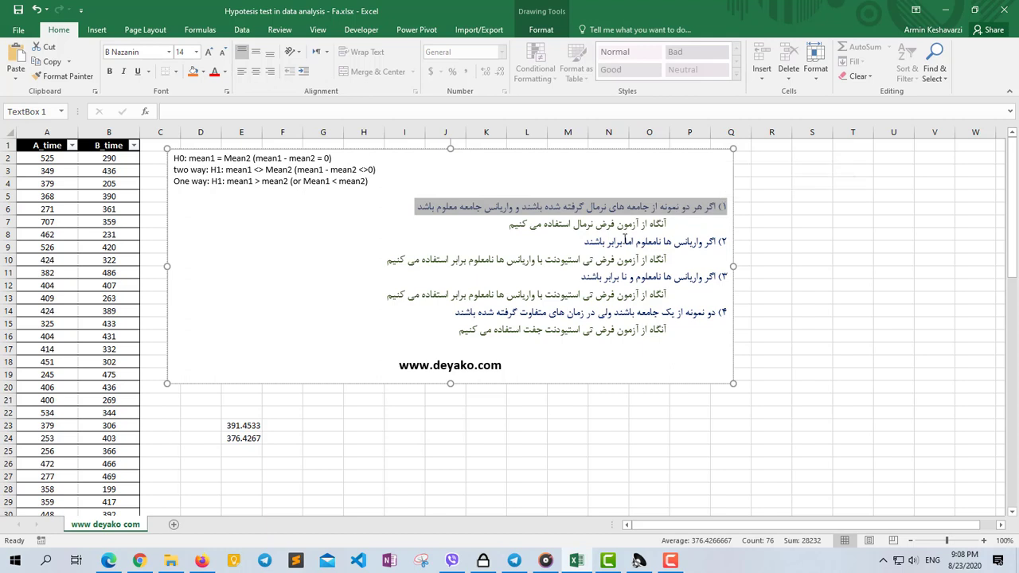
double_click(614, 241)
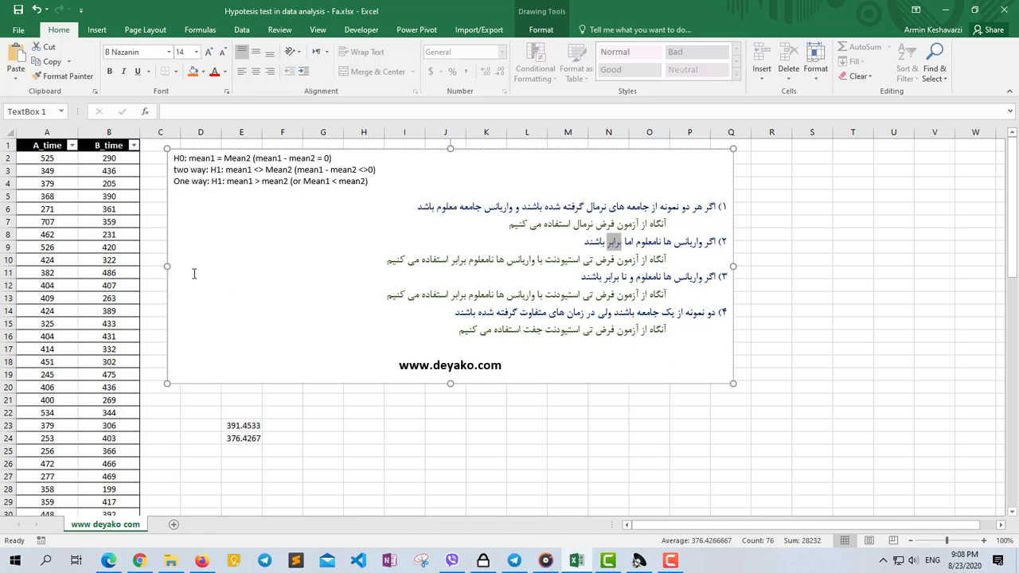
scroll(83, 247, "down", 4)
scroll(84, 248, "up", 2)
scroll(84, 248, "up", 2)
triple_click(669, 241)
left_click(579, 260)
left_click_drag(534, 260, 592, 262)
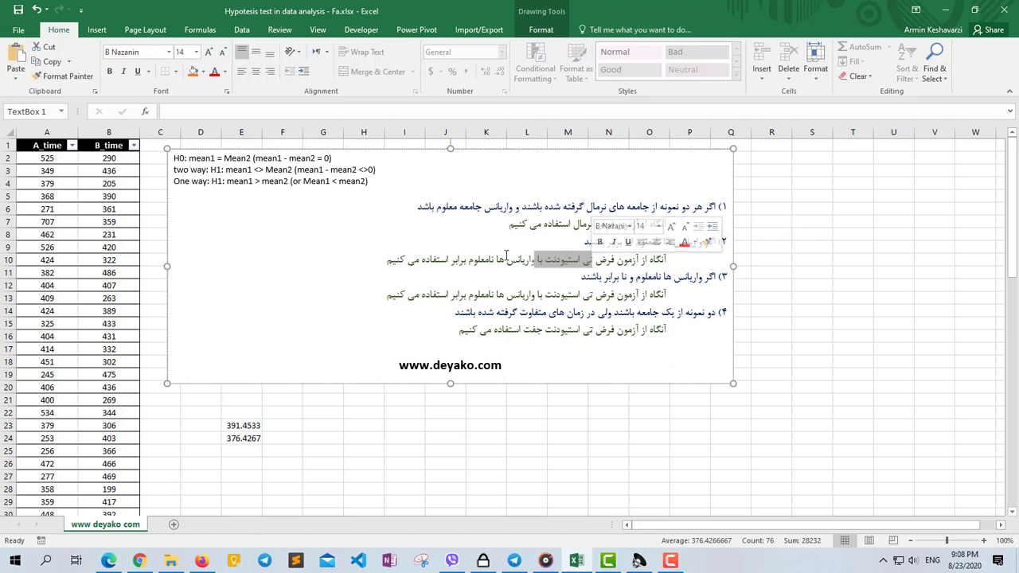
left_click_drag(592, 261, 552, 261)
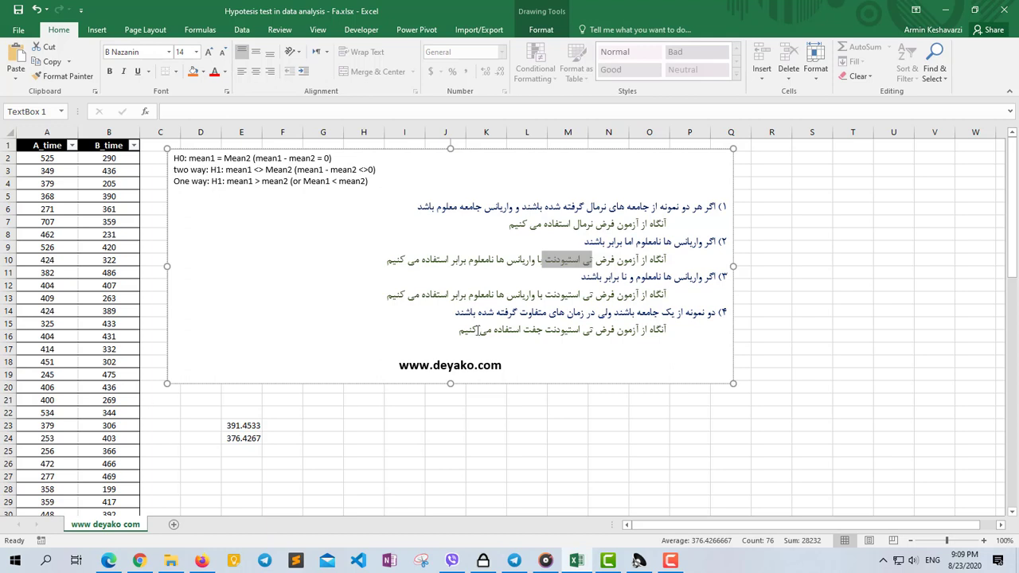
left_click(529, 261)
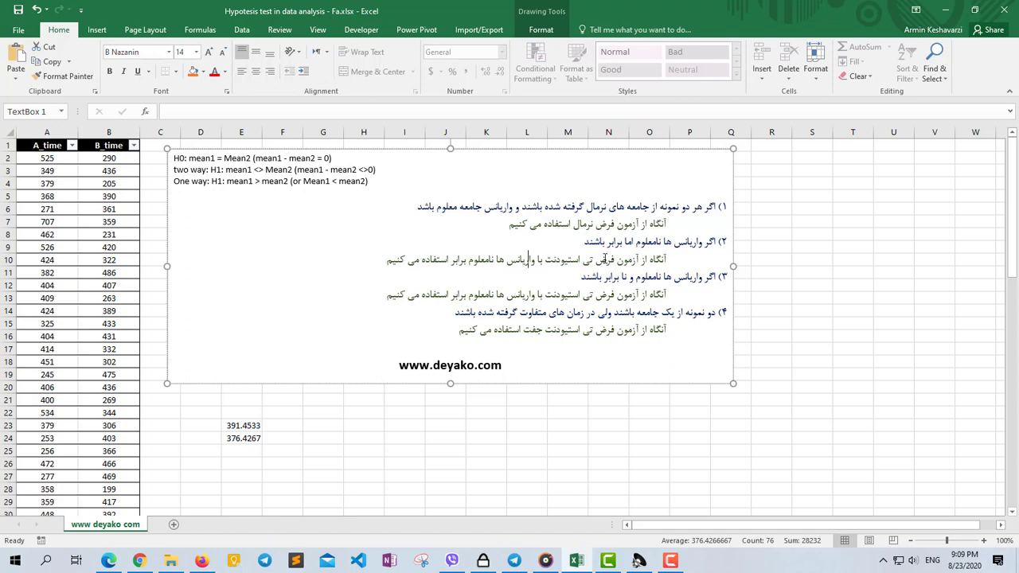
left_click_drag(673, 257, 382, 260)
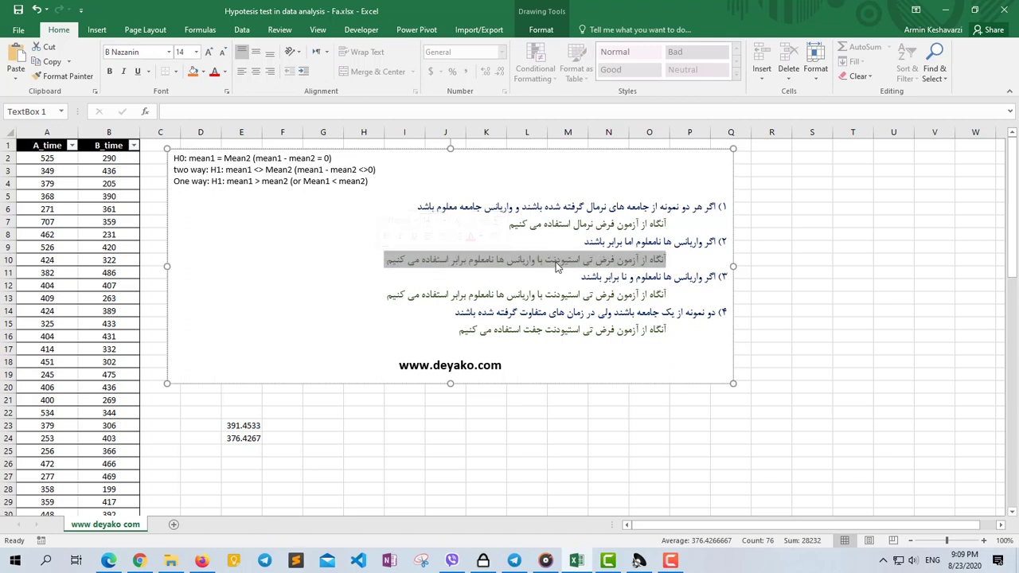
left_click(477, 260)
left_click_drag(514, 257, 532, 257)
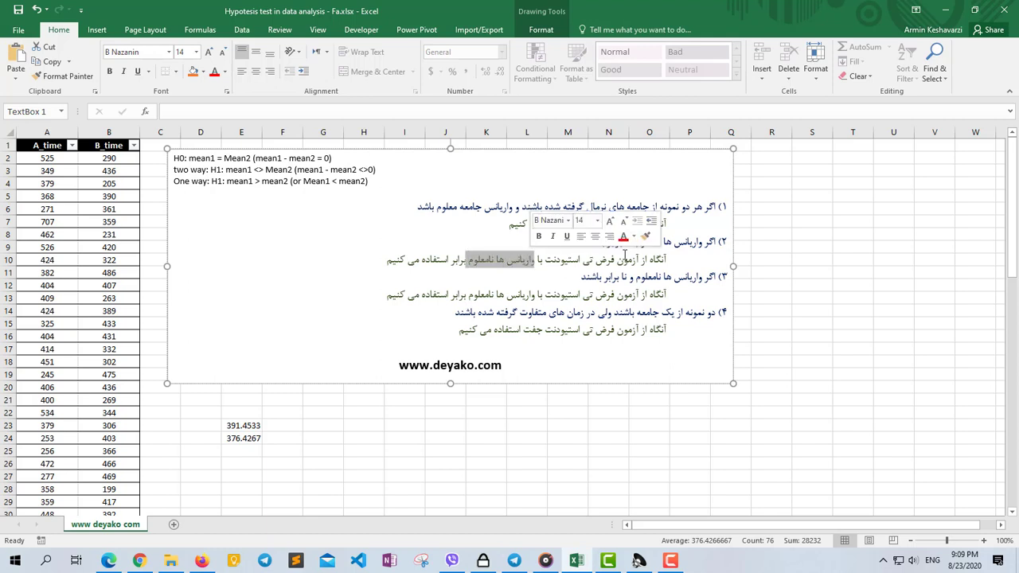
left_click(624, 258)
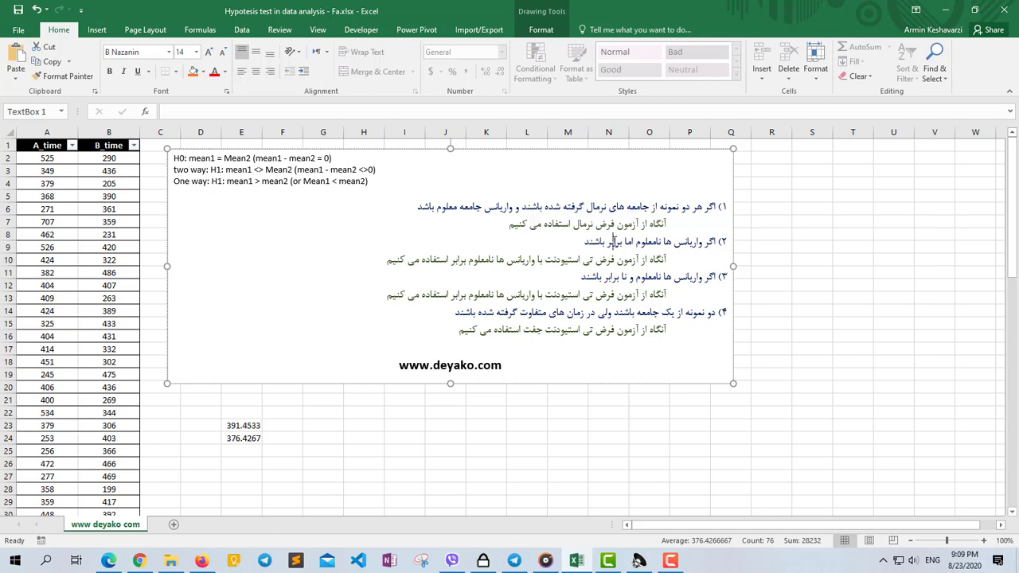
left_click_drag(620, 242, 607, 241)
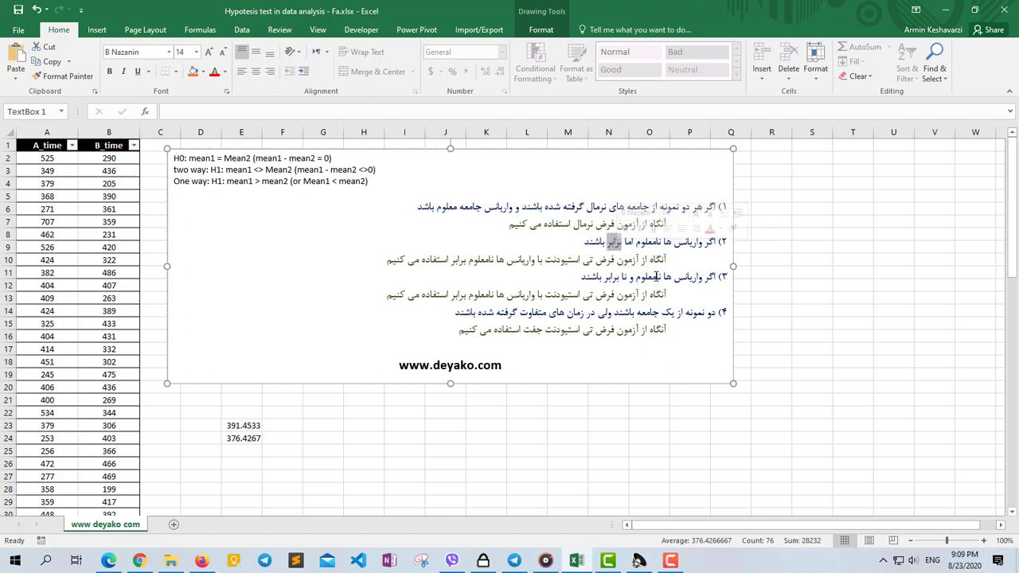
double_click(657, 276)
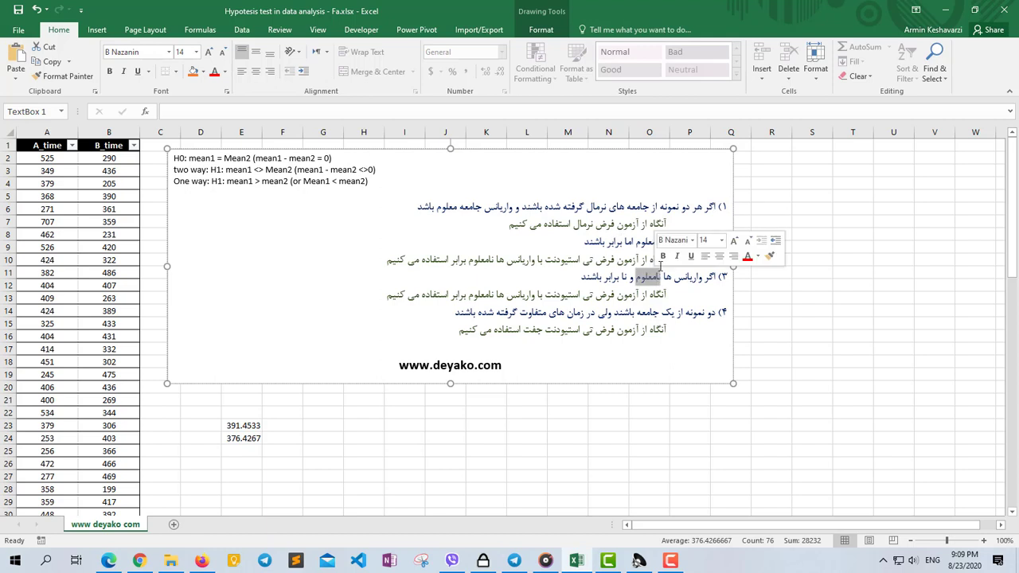
left_click(605, 277)
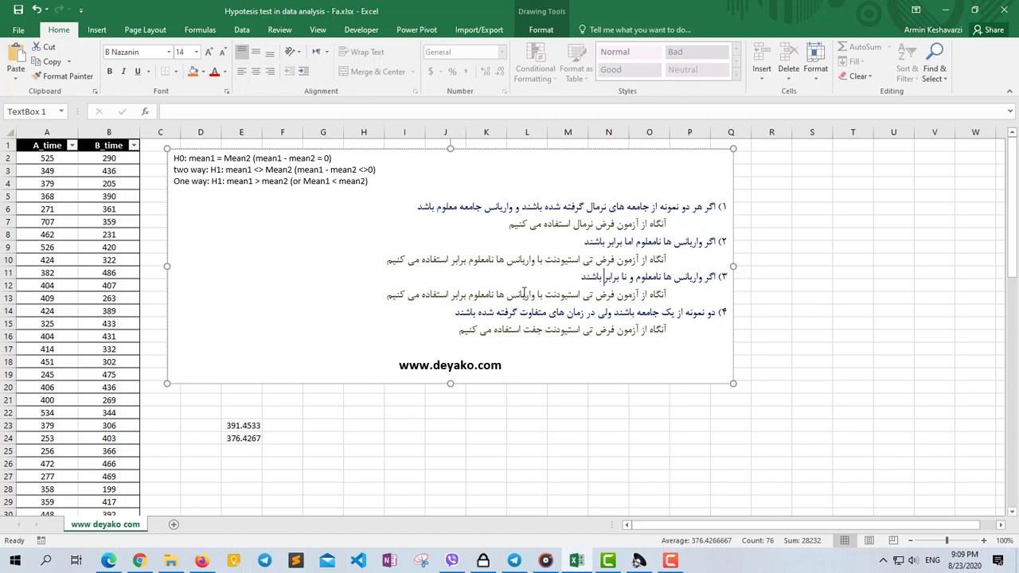
left_click_drag(542, 295, 452, 296)
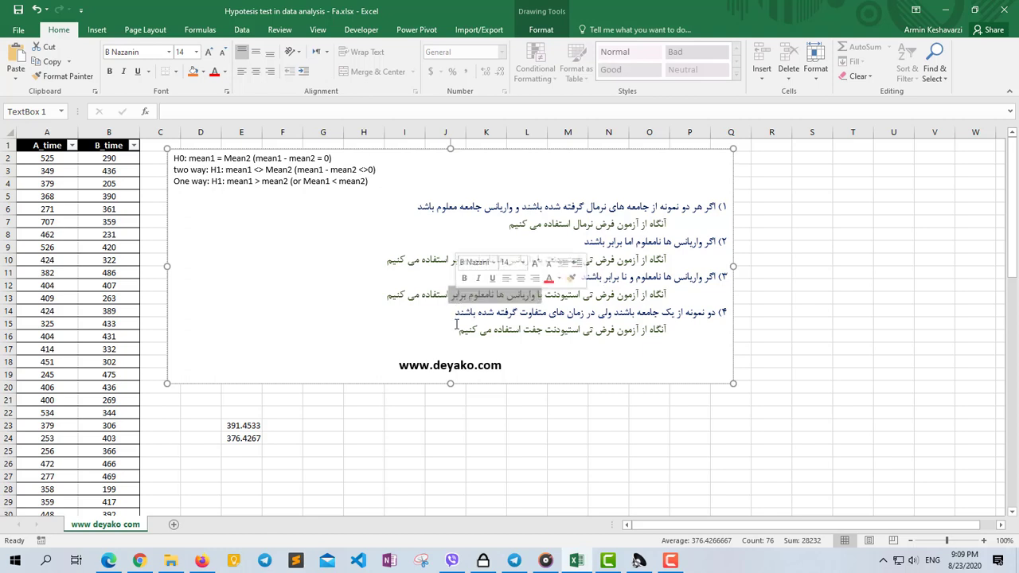
Step: Insert نا before برابر in the row-13 explanation so it reads نابرابر
left_click(466, 295)
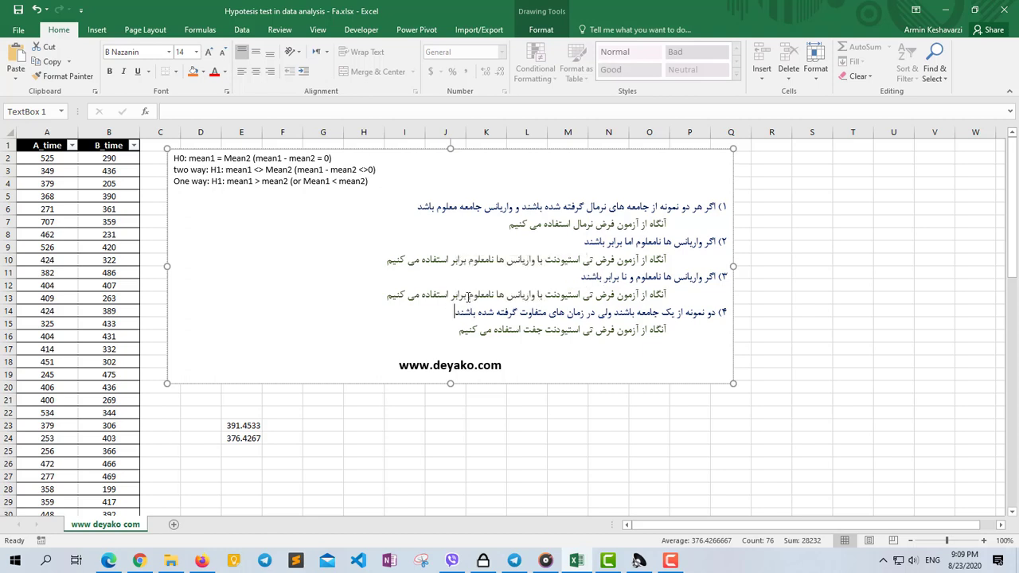
type("نا")
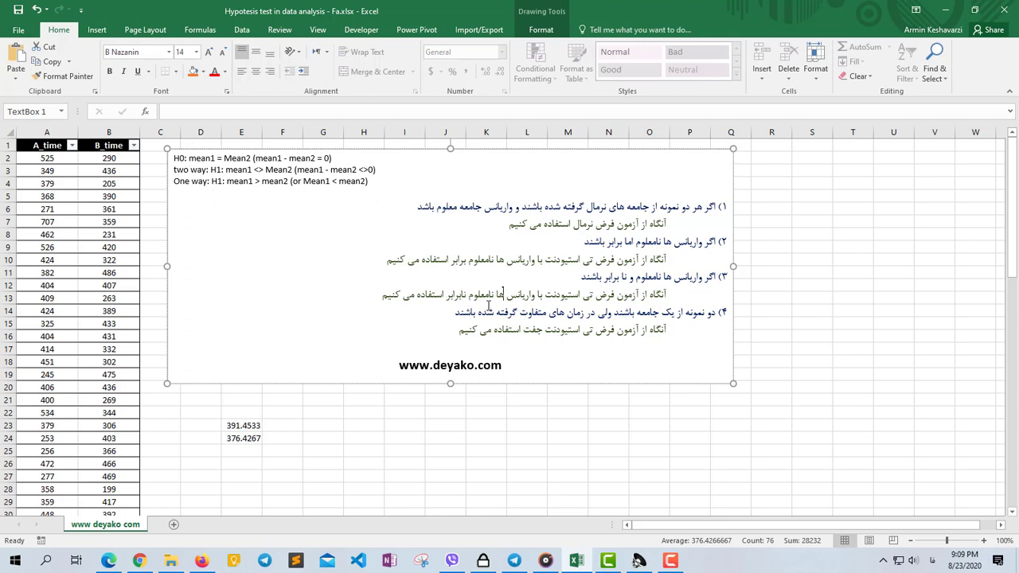
mouse_move(379, 295)
left_mouse_down()
mouse_move(741, 279)
mouse_move(722, 279)
left_mouse_up()
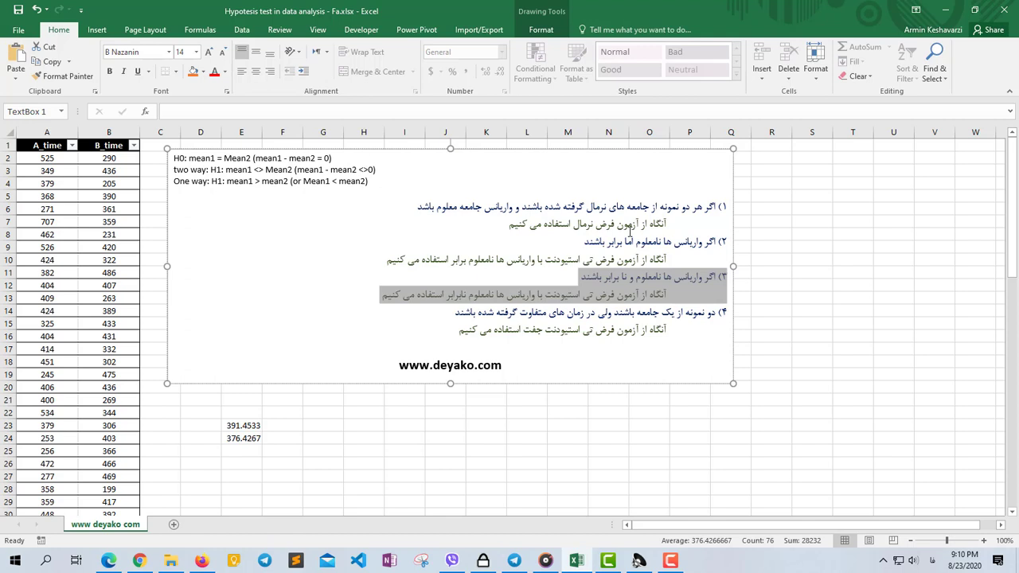
left_click(469, 293)
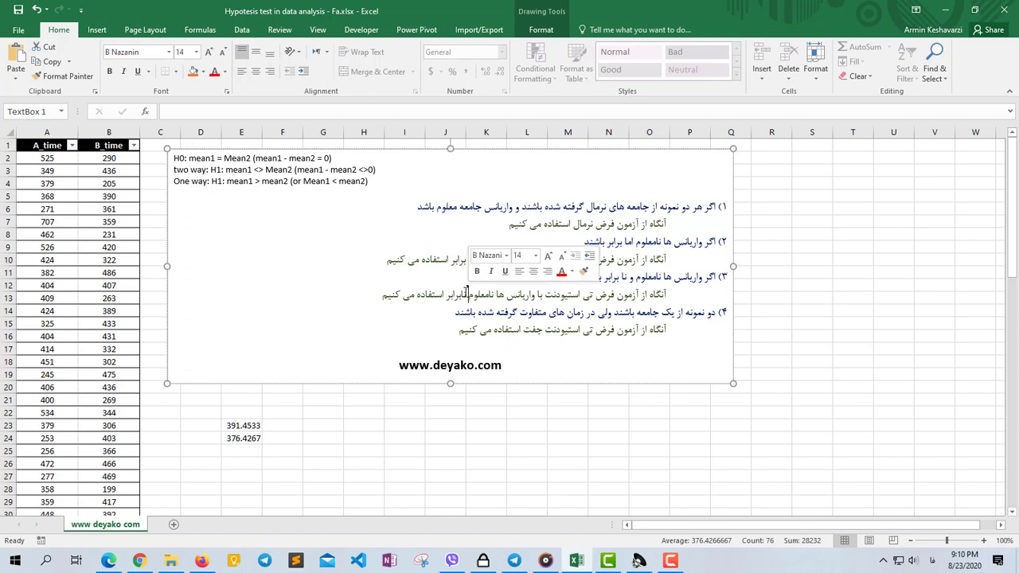
double_click(455, 294)
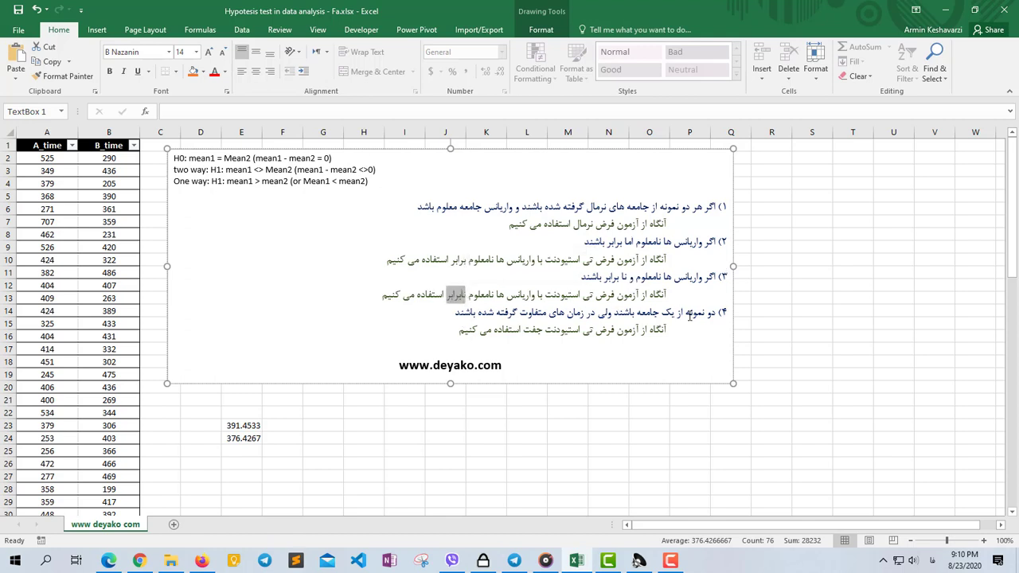
left_click(689, 313)
left_click(47, 127)
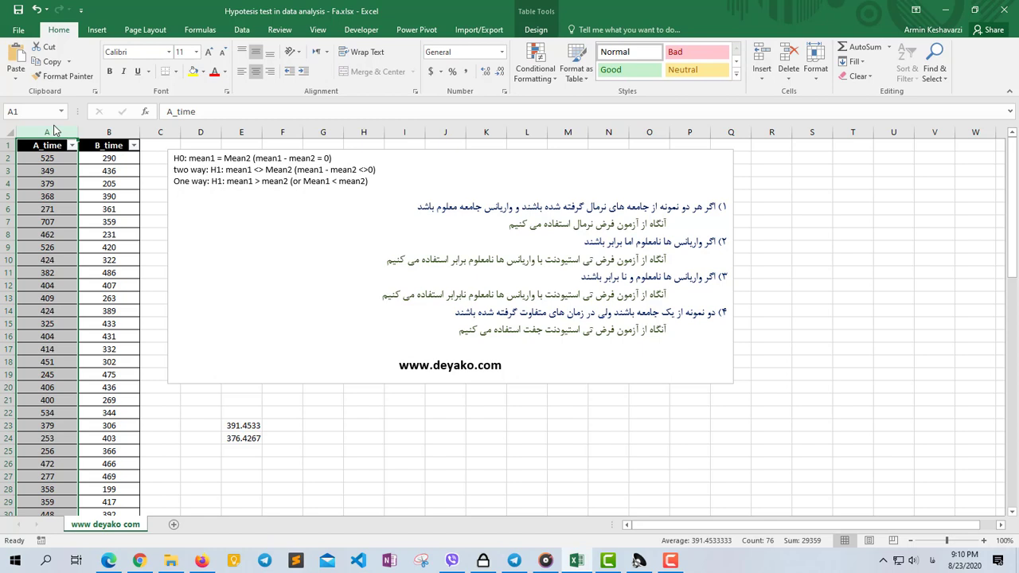
Step: Select a table cell, browse Formulas > More Functions > Statistical, then move to the Data tab
left_click(322, 437)
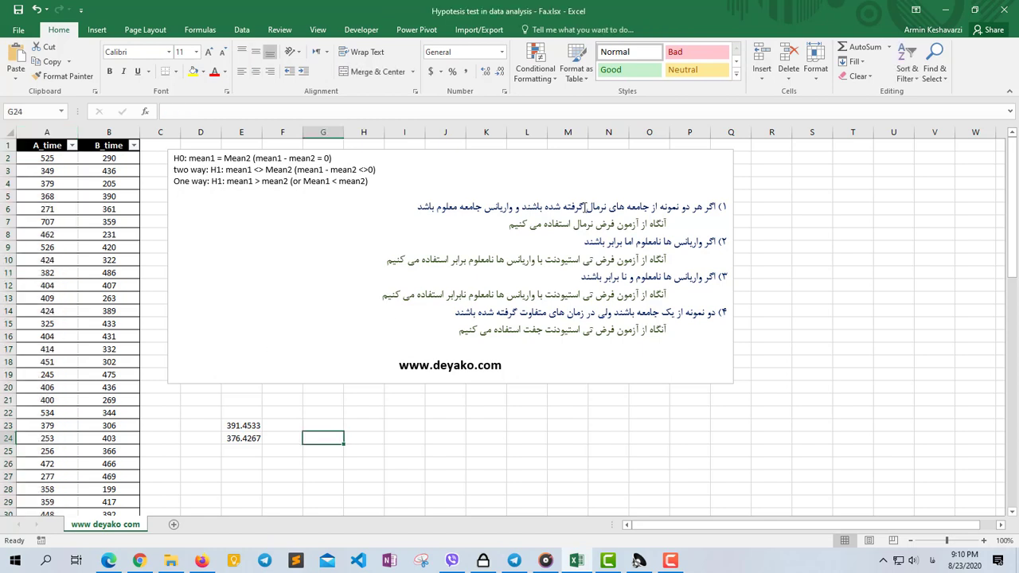
left_click(63, 182)
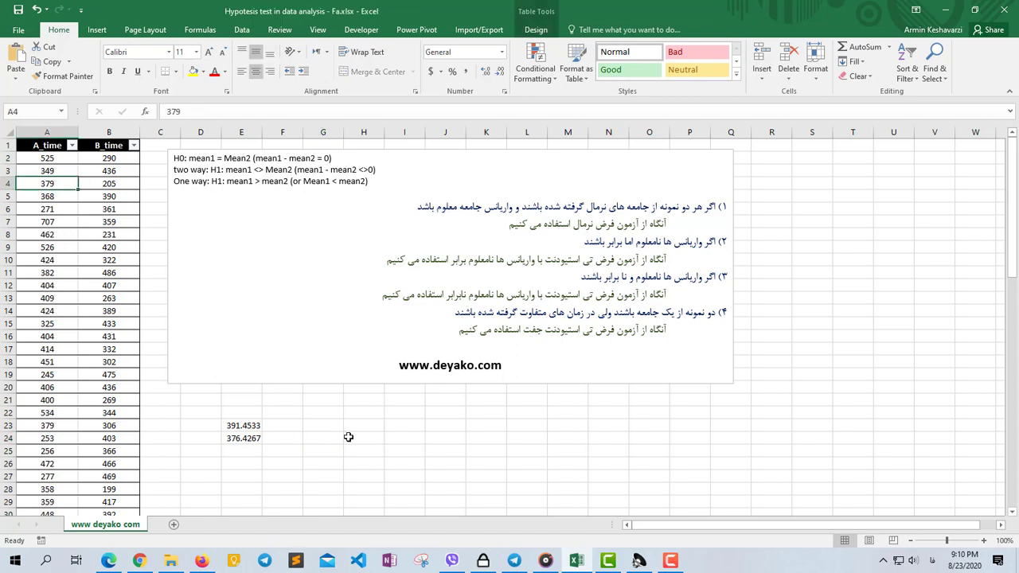
left_click(201, 32)
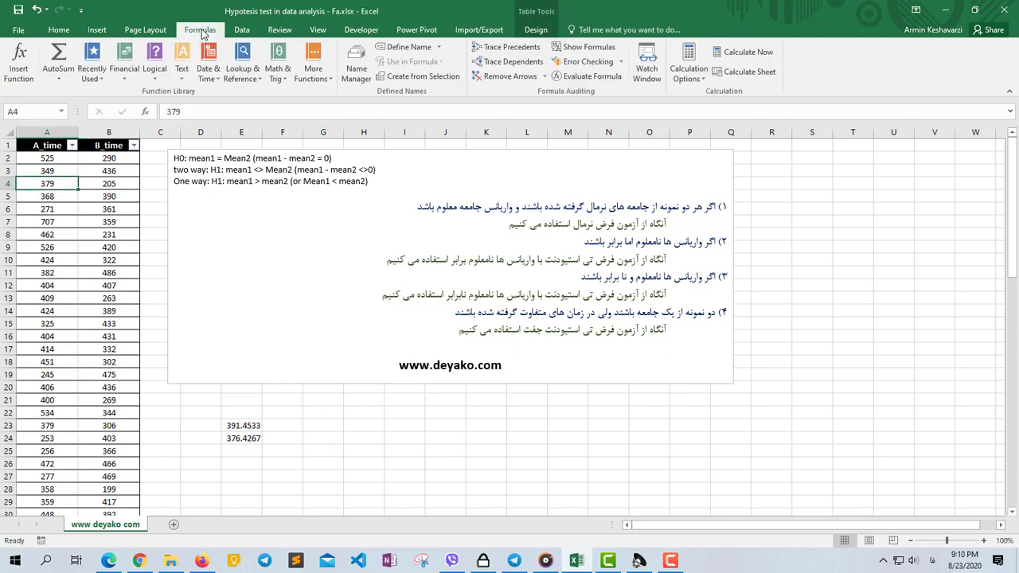
left_click(315, 75)
mouse_move(324, 95)
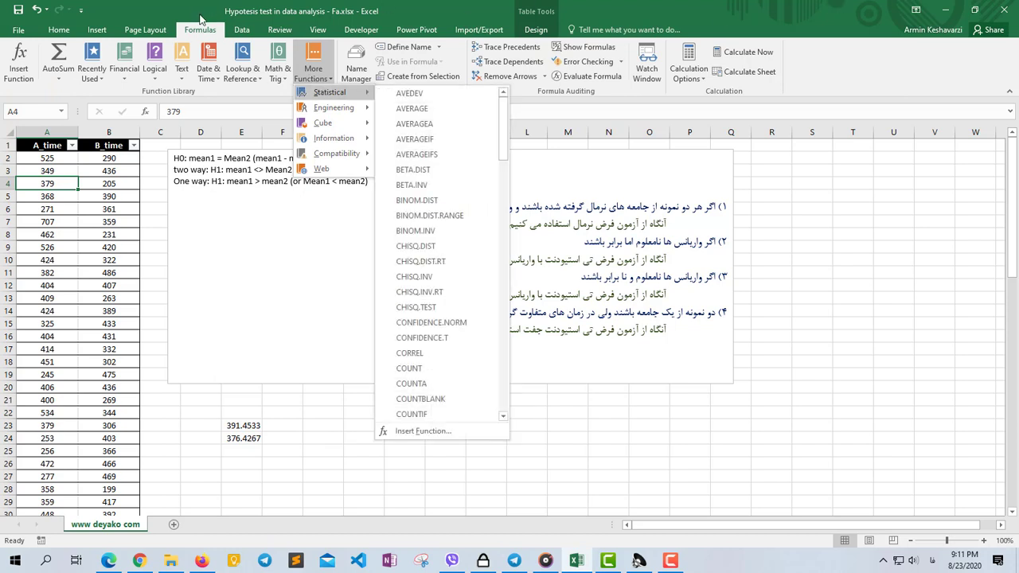
left_click(249, 33)
left_click(242, 30)
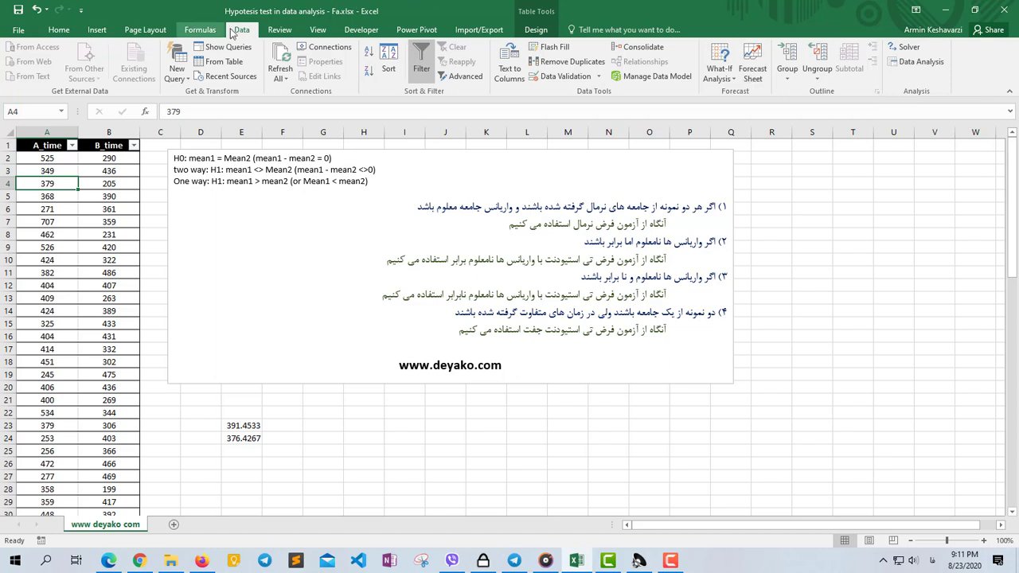
left_click(7, 32)
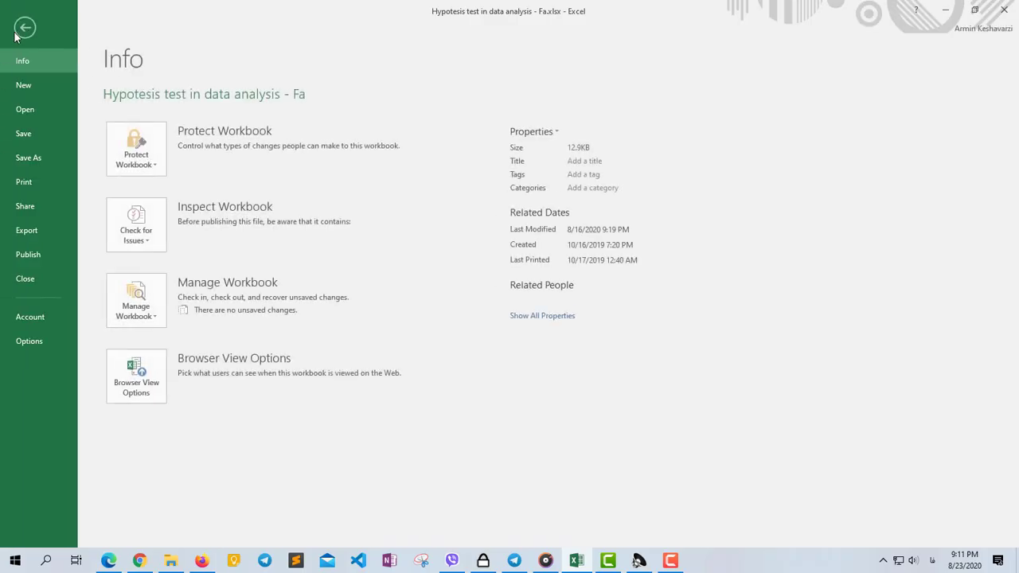
left_click(23, 346)
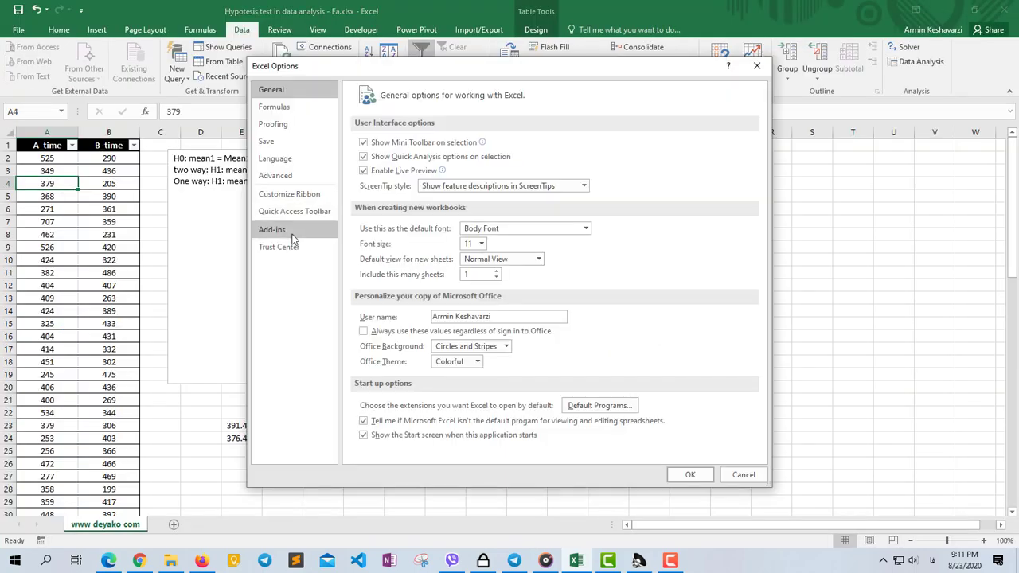
left_click(292, 236)
left_click(518, 445)
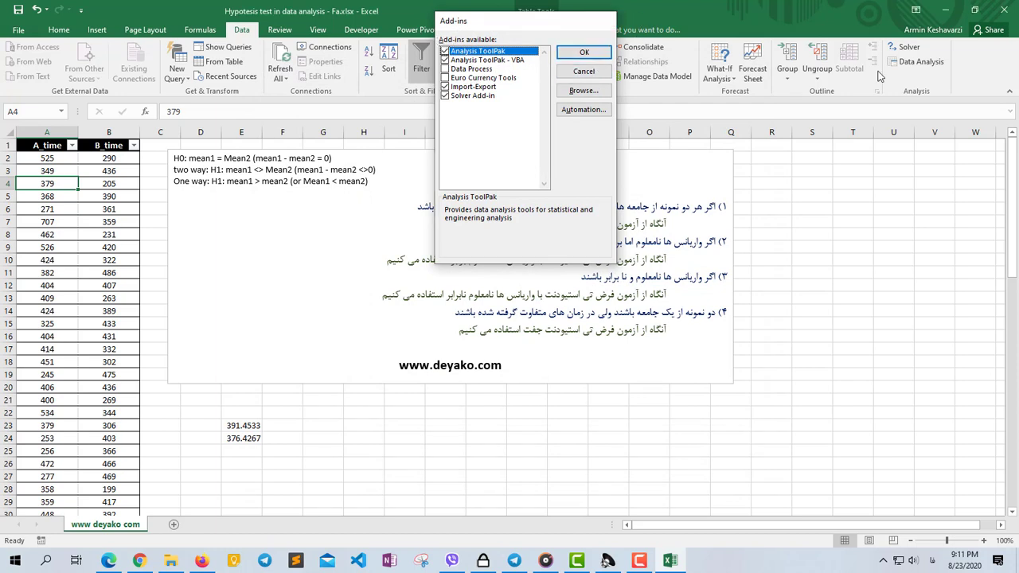
Step: Launch Data Analysis and pick z-Test: Two Sample for Means
left_click(931, 64)
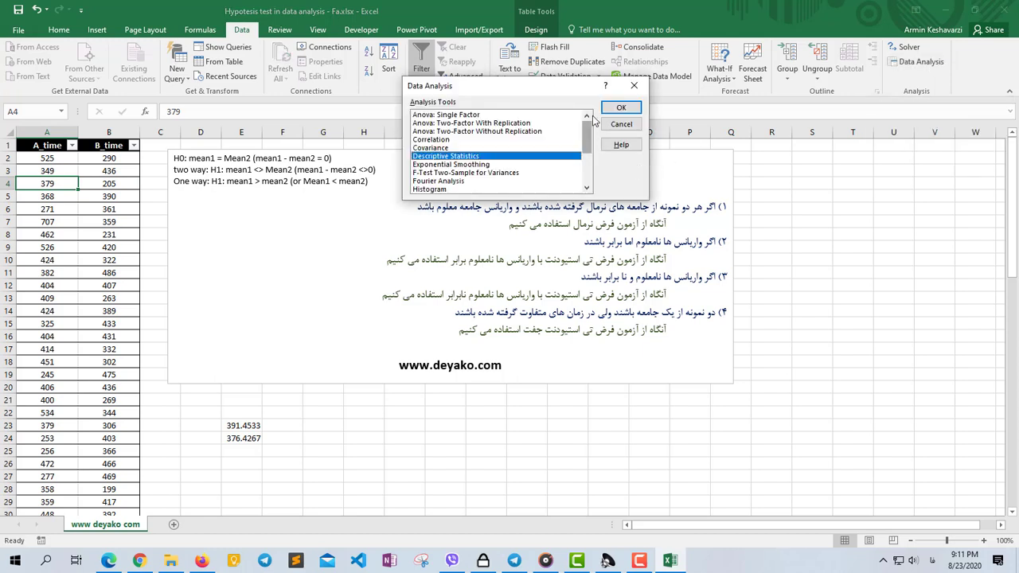
left_click_drag(587, 136, 575, 185)
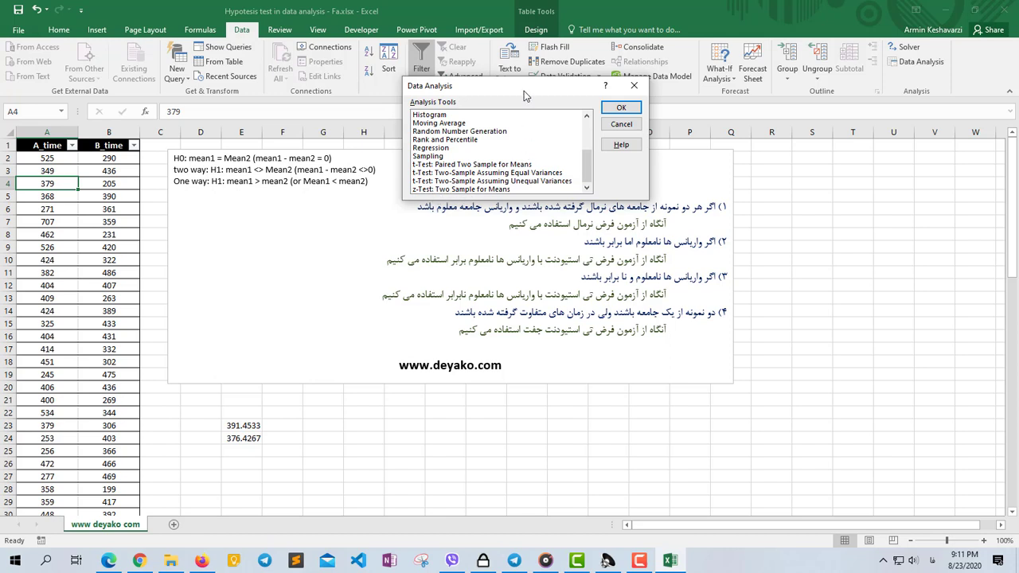
left_click_drag(488, 86, 374, 68)
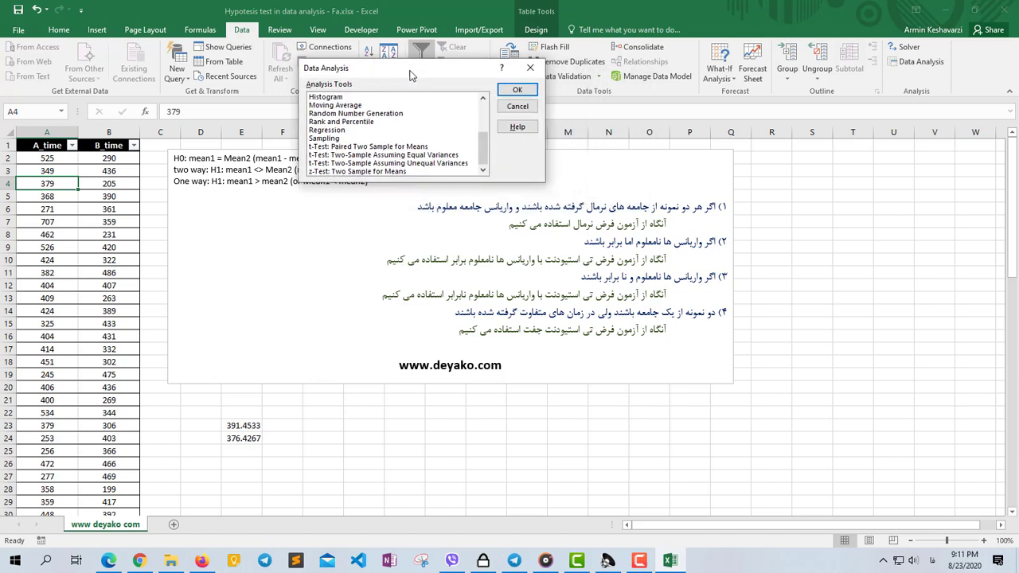
left_click(342, 172)
left_click(505, 90)
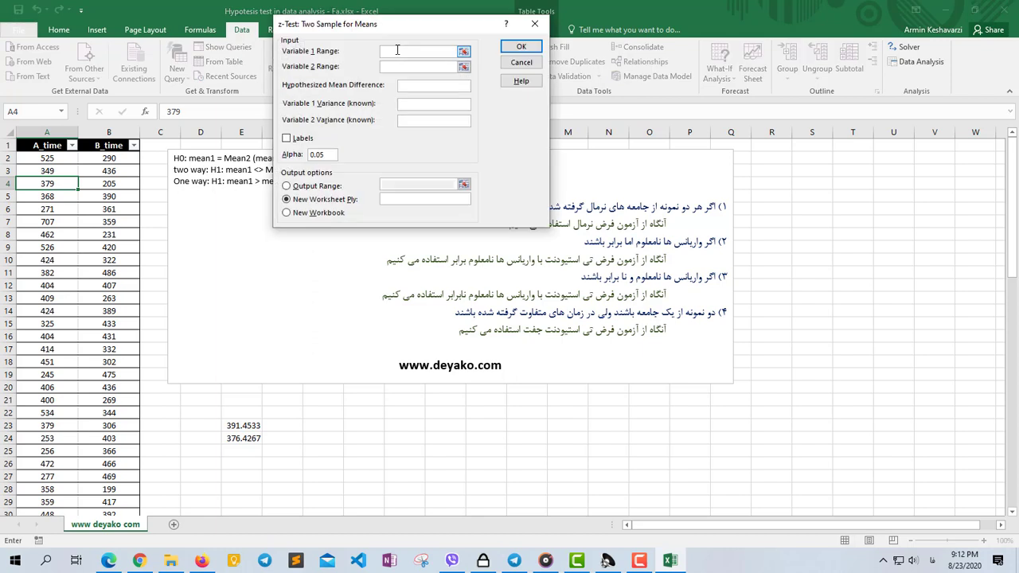
Step: Look over the z-Test range and mean difference fields, then cancel back to the tools list
left_click(391, 65)
left_click(430, 90)
left_click_drag(419, 26, 576, 118)
type("0")
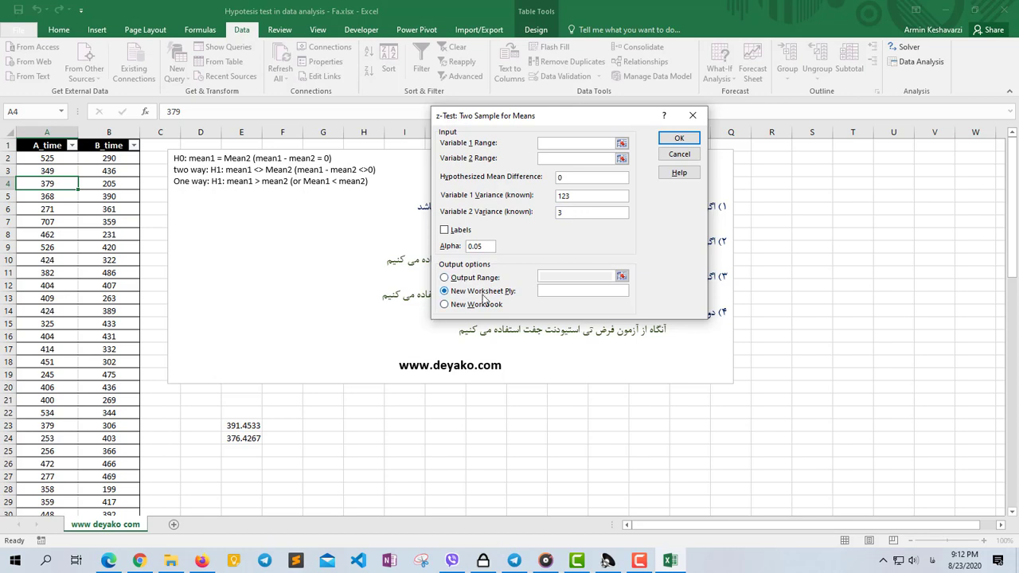
left_click(681, 156)
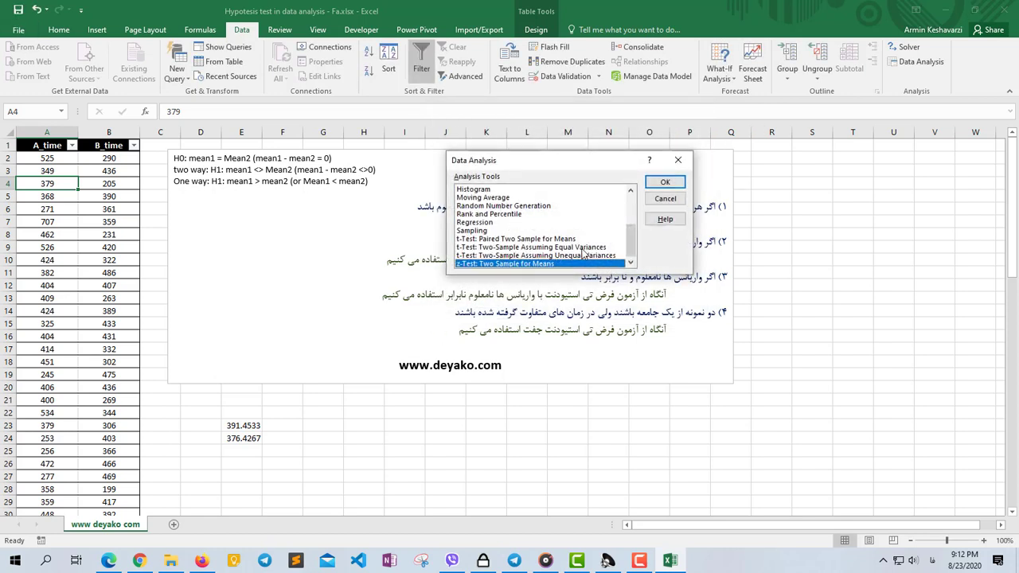
Step: Open the Equal Variances t-Test dialog, look over its fields and Alpha 0.05, then cancel
left_click_drag(556, 161, 662, 190)
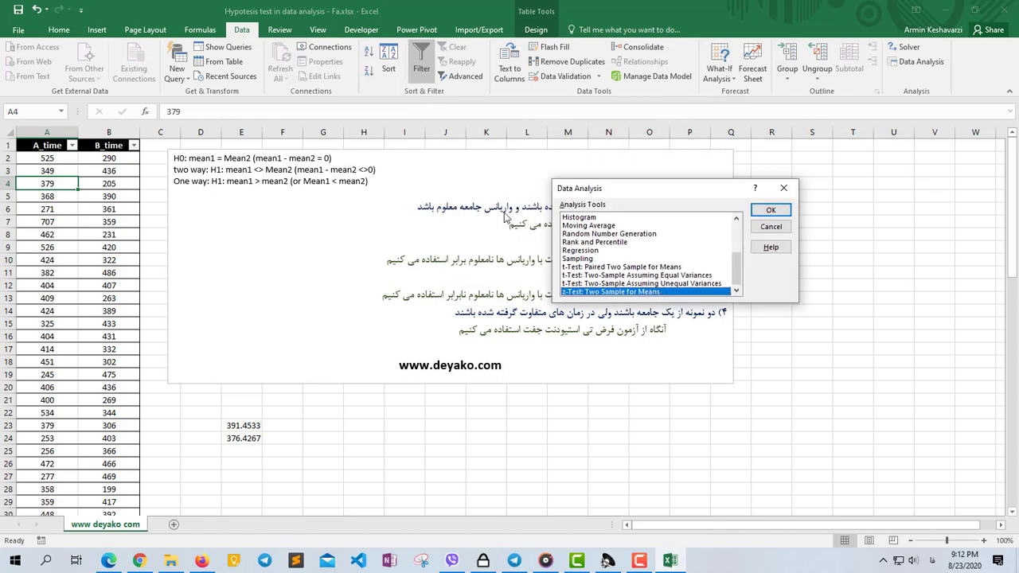
left_click_drag(503, 216, 281, 215)
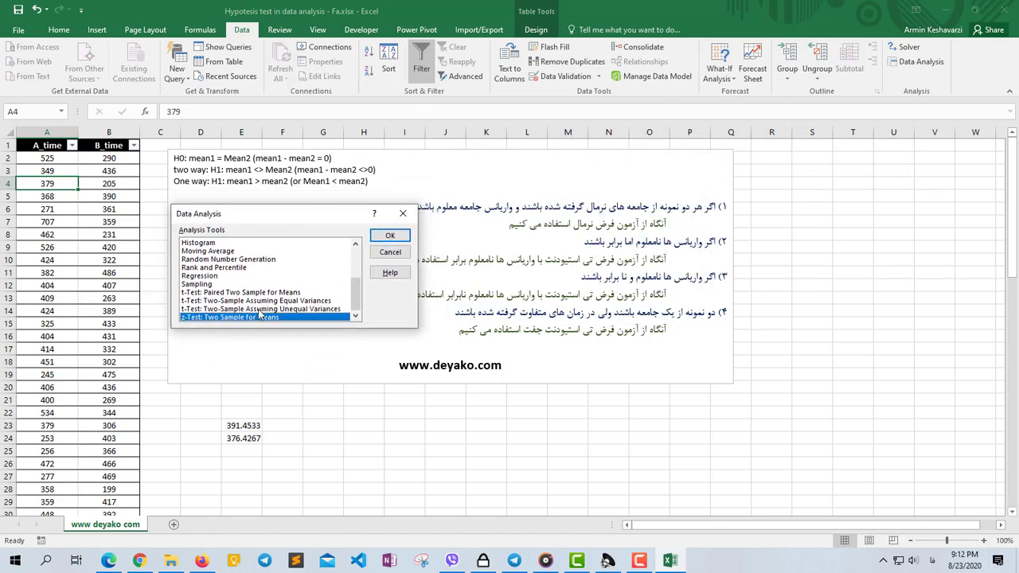
left_click(258, 309)
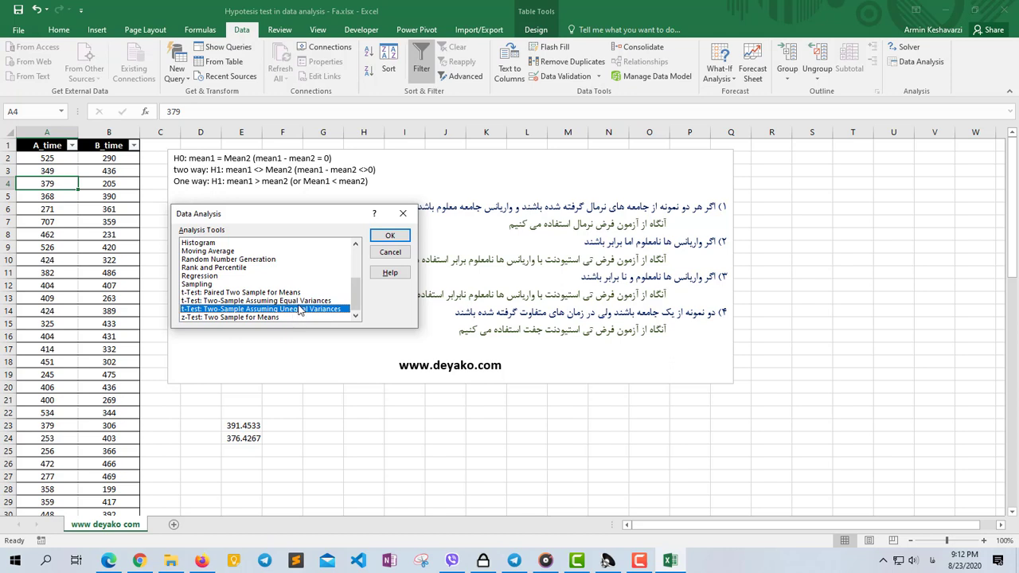
left_click(268, 301)
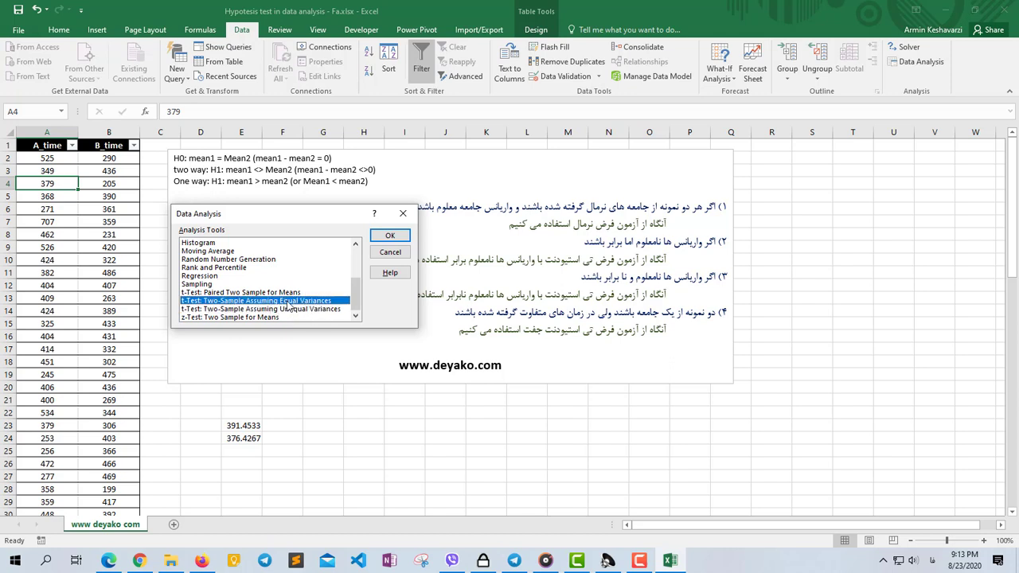
left_click(389, 236)
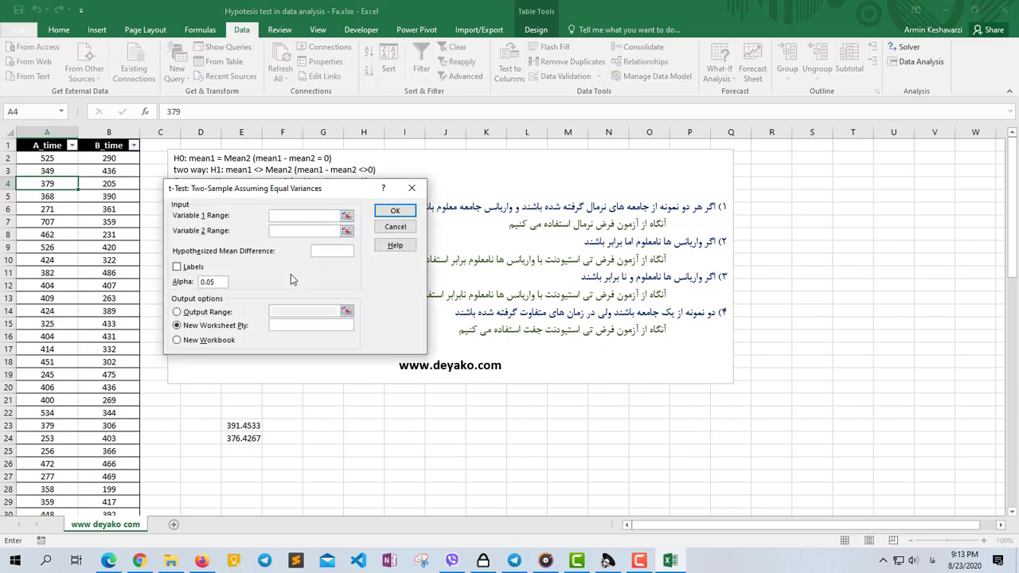
left_click(283, 232)
left_click(335, 253)
double_click(203, 282)
left_click(395, 228)
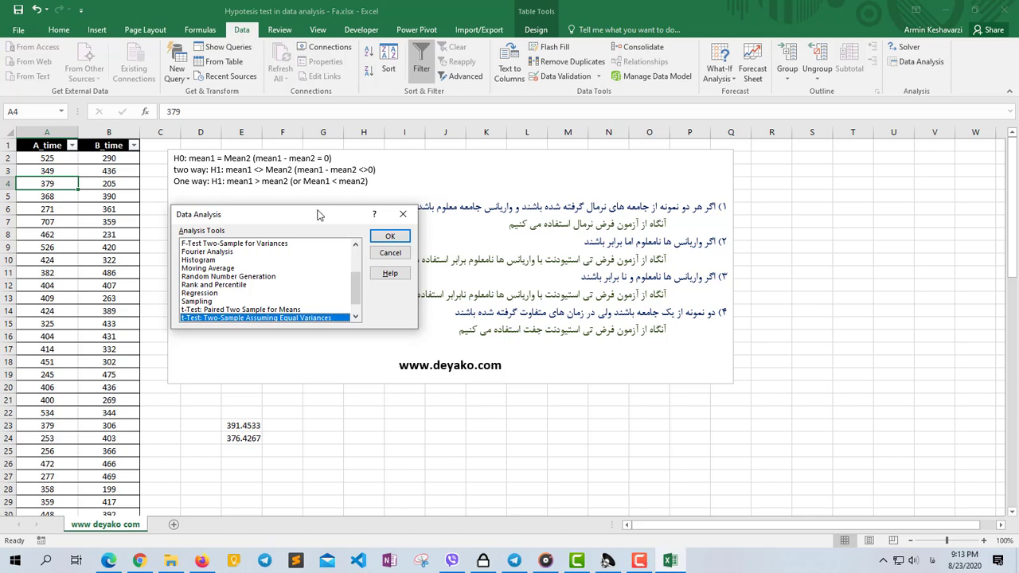
Step: Choose t-Test: Two-Sample Assuming Unequal Variances and open its dialog
left_click_drag(317, 215, 461, 232)
left_click_drag(502, 304, 503, 313)
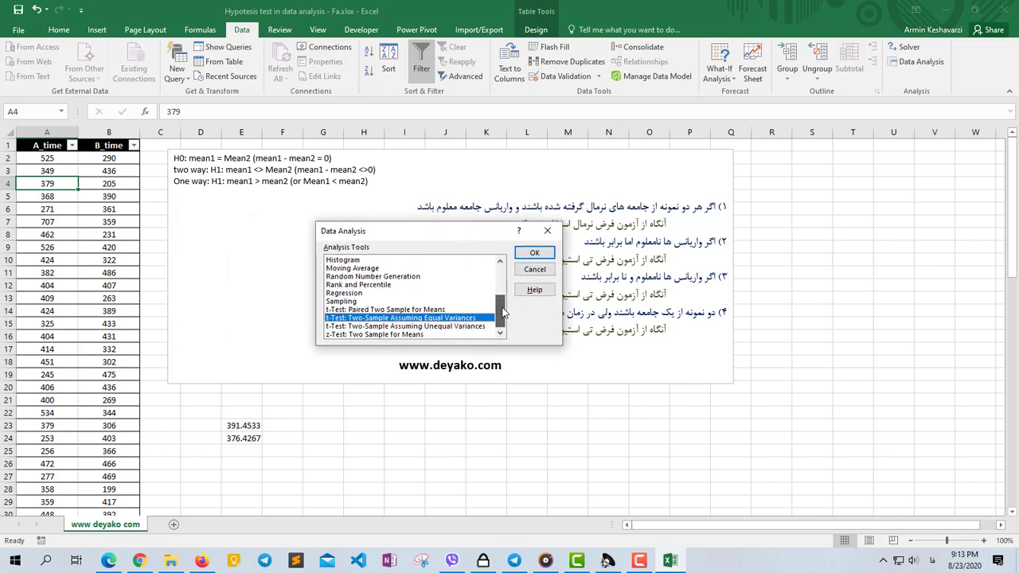
left_click(350, 326)
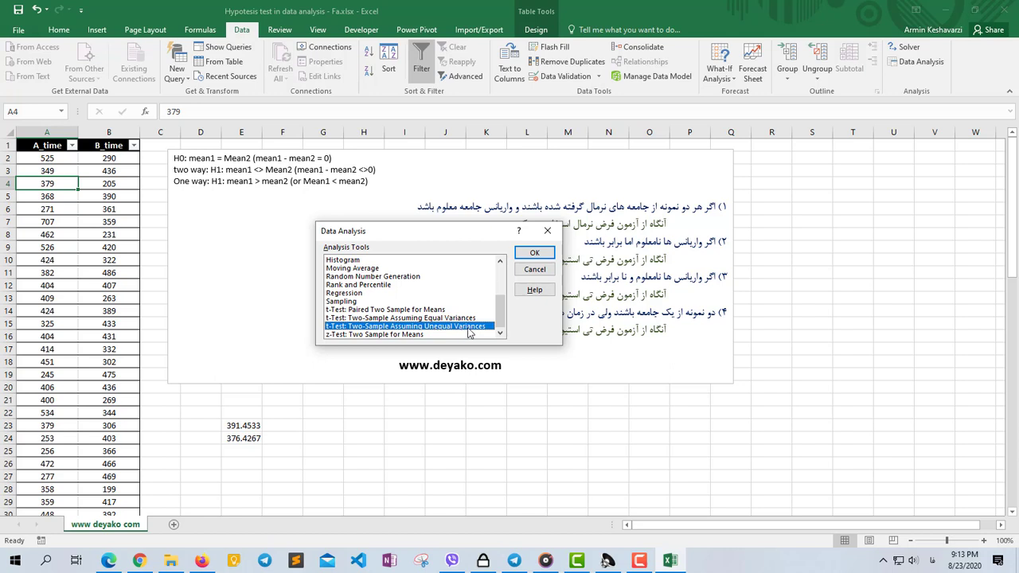
left_click(537, 254)
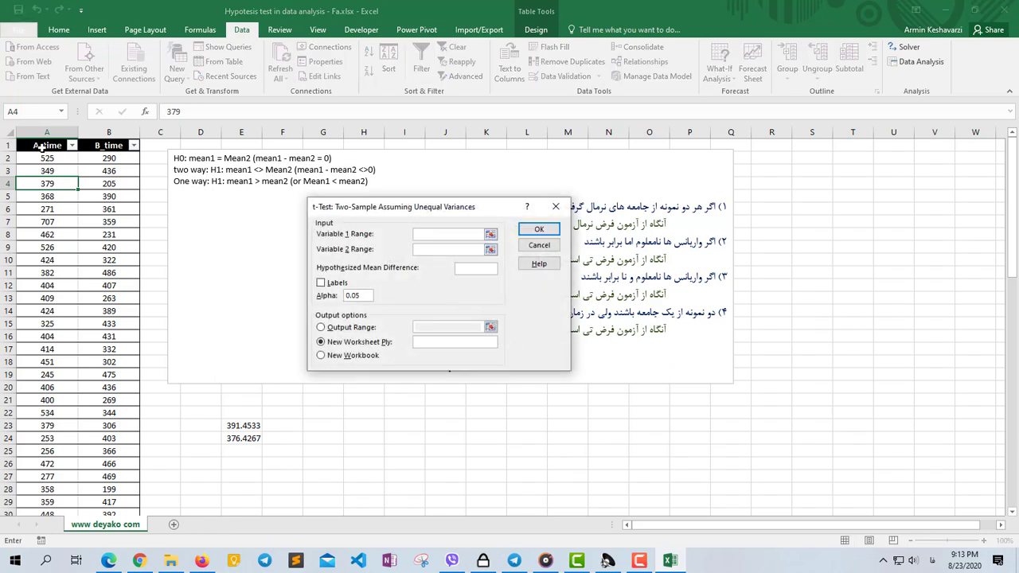
Step: Set ranges $A$2:$A$76 and $B$2:$B$76, mean difference 0, output sheet 't test', and run
mouse_move(40, 158)
left_mouse_down()
mouse_move(39, 197)
mouse_move(42, 164)
left_mouse_up()
key("ctrl+shift+Down")
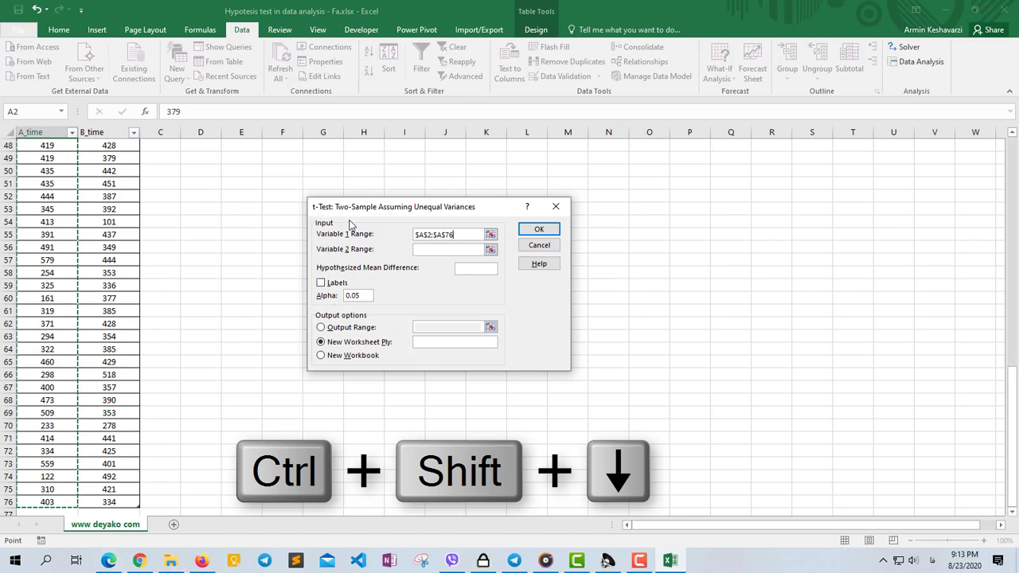
left_click(446, 250)
left_click(445, 252)
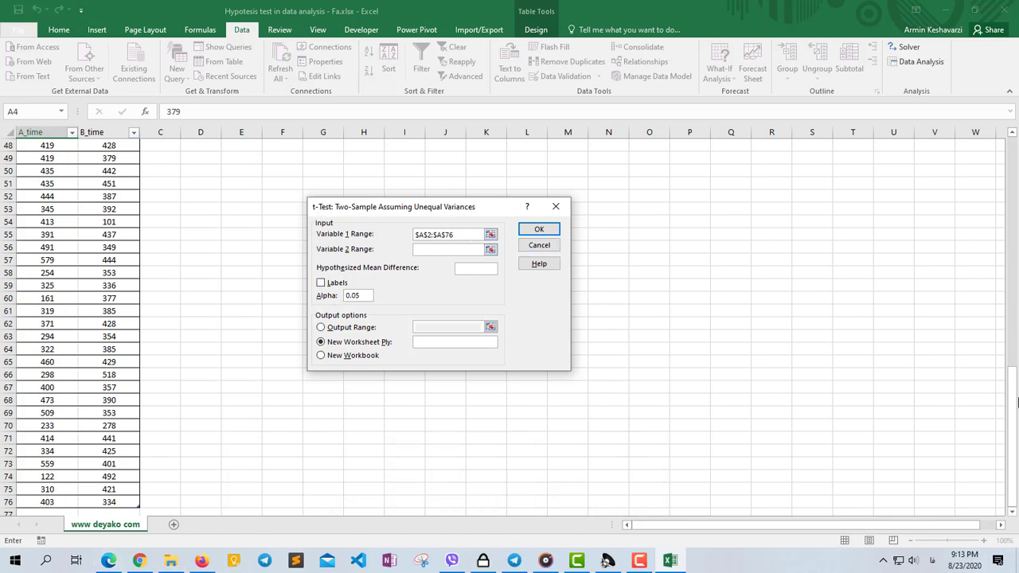
left_click_drag(1013, 402, 1013, 151)
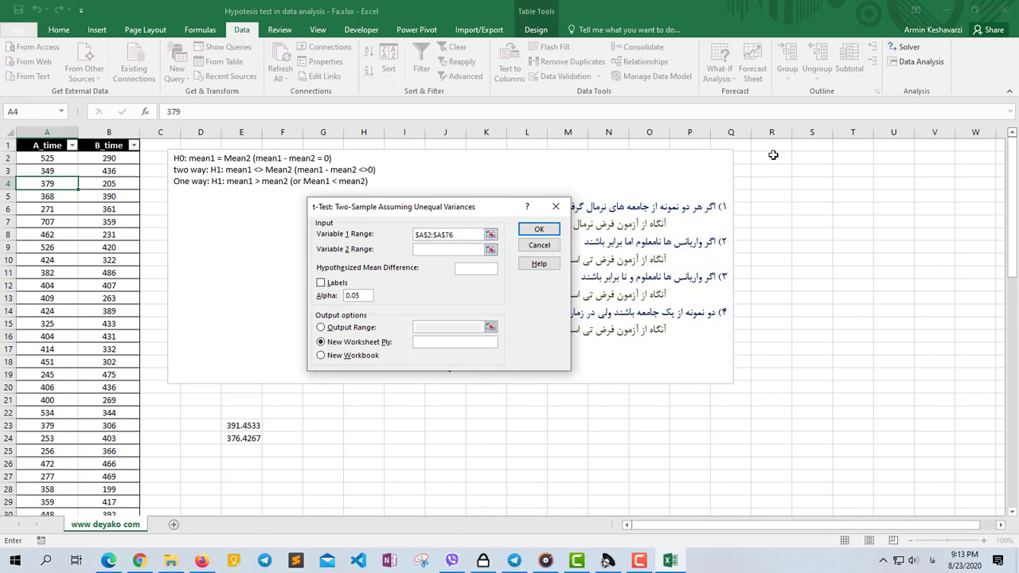
left_click(109, 158)
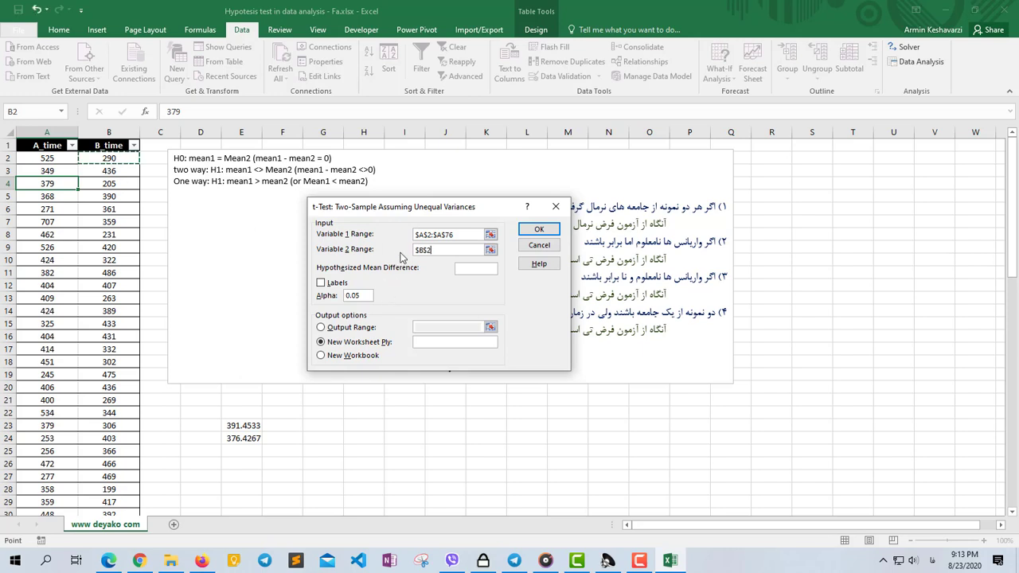
key("ctrl+shift+Down")
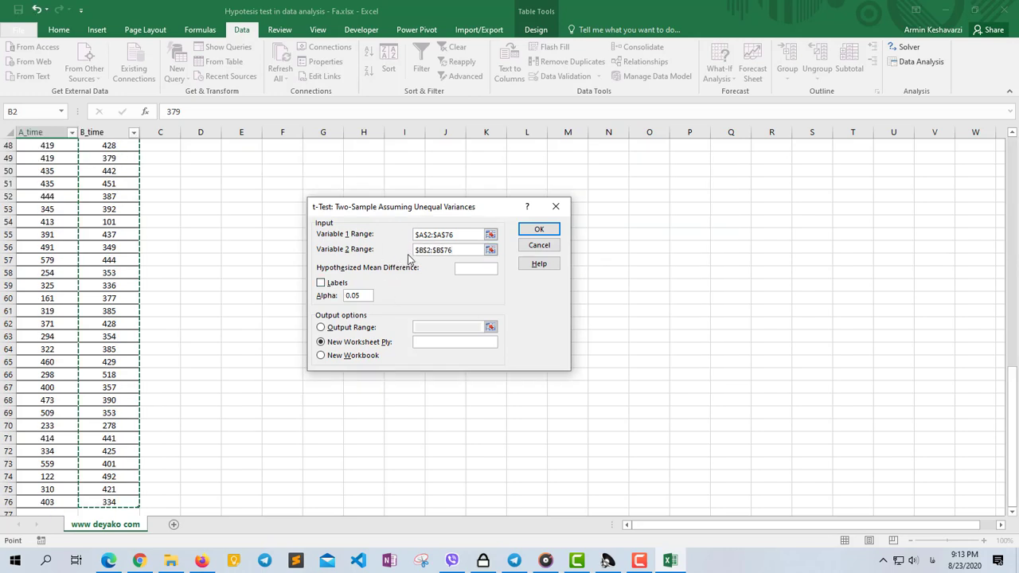
left_click_drag(1011, 436, 1011, 207)
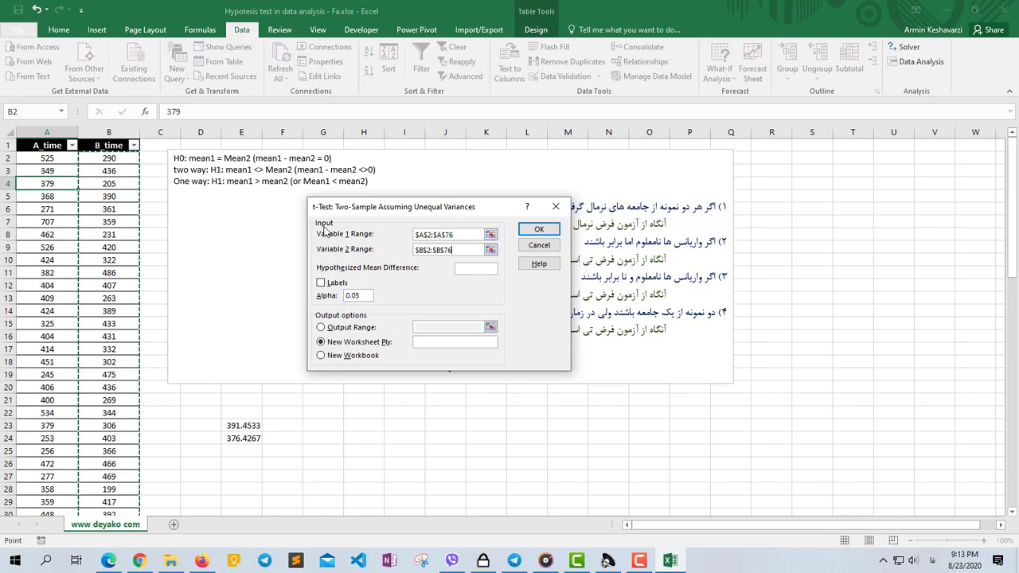
left_click(460, 273)
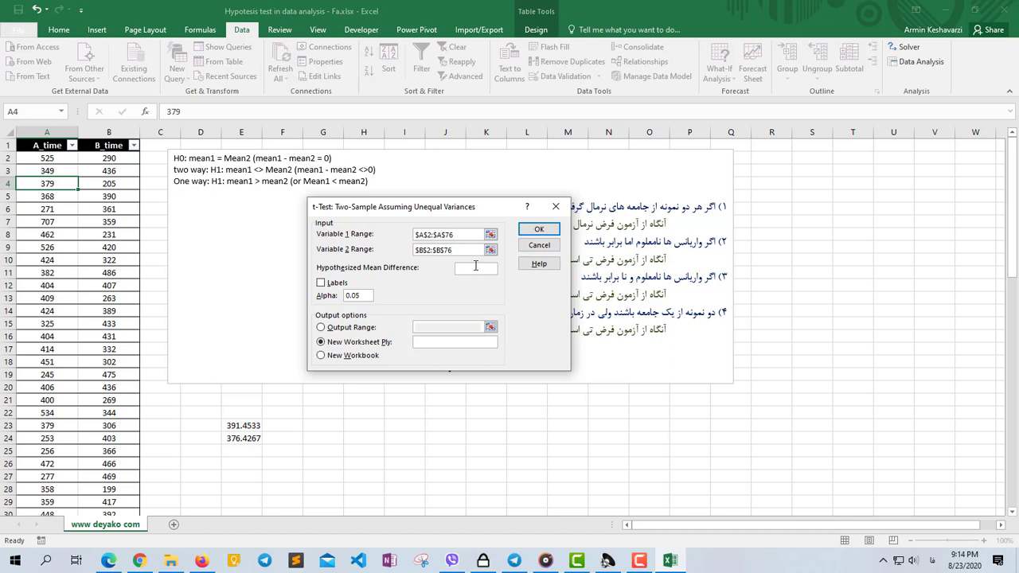
type("0")
type("t test")
left_click(538, 230)
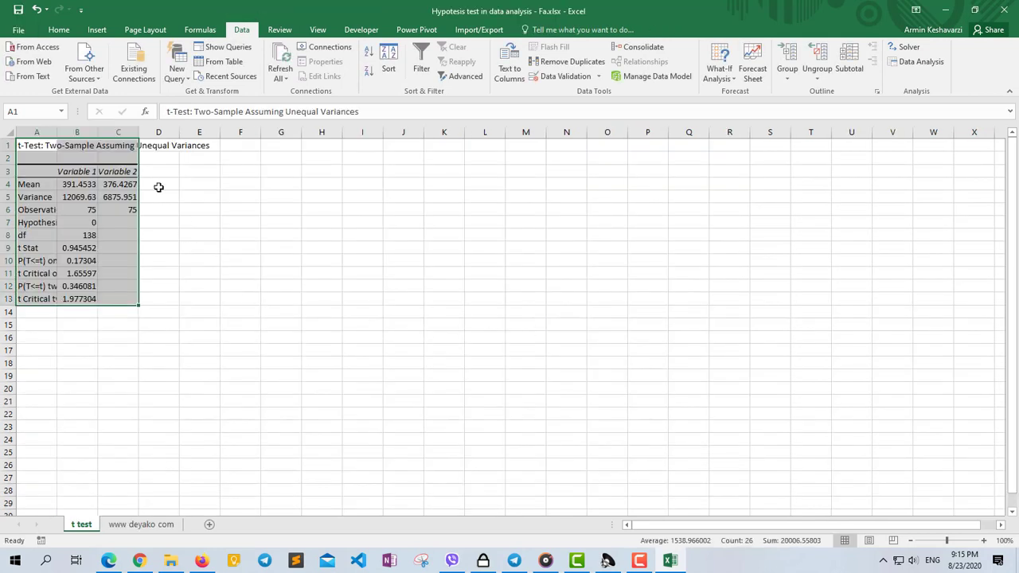
Step: Widen columns A–C of the t-test output and check the means, variances and observation counts
double_click(139, 131)
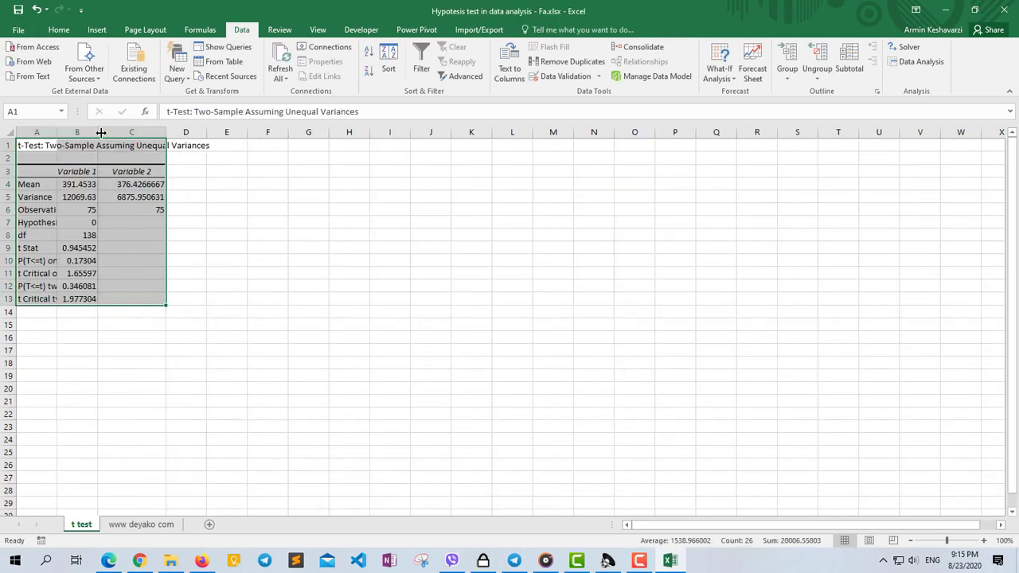
double_click(99, 133)
left_click_drag(57, 133, 77, 132)
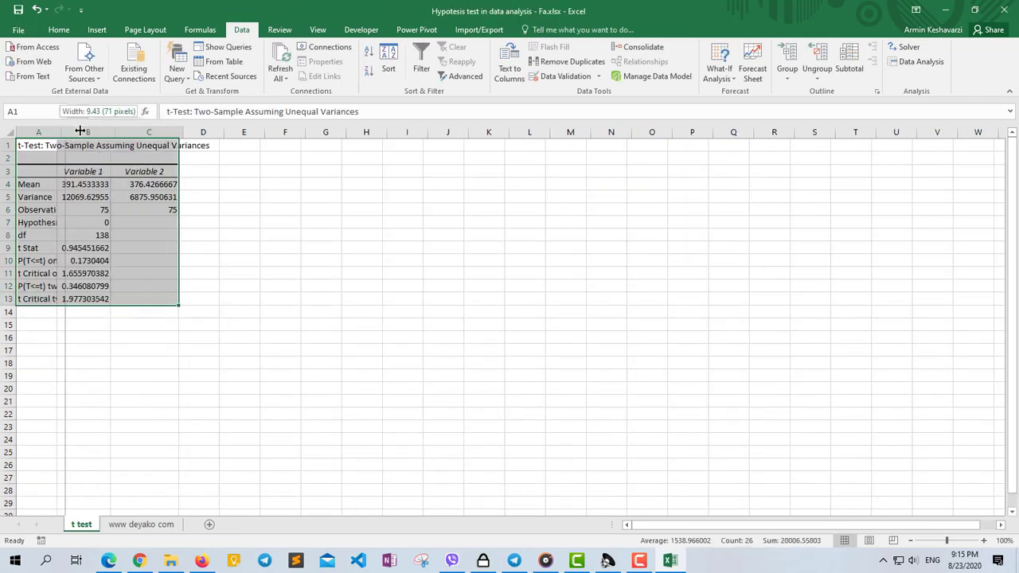
left_click(114, 173)
left_click(92, 181)
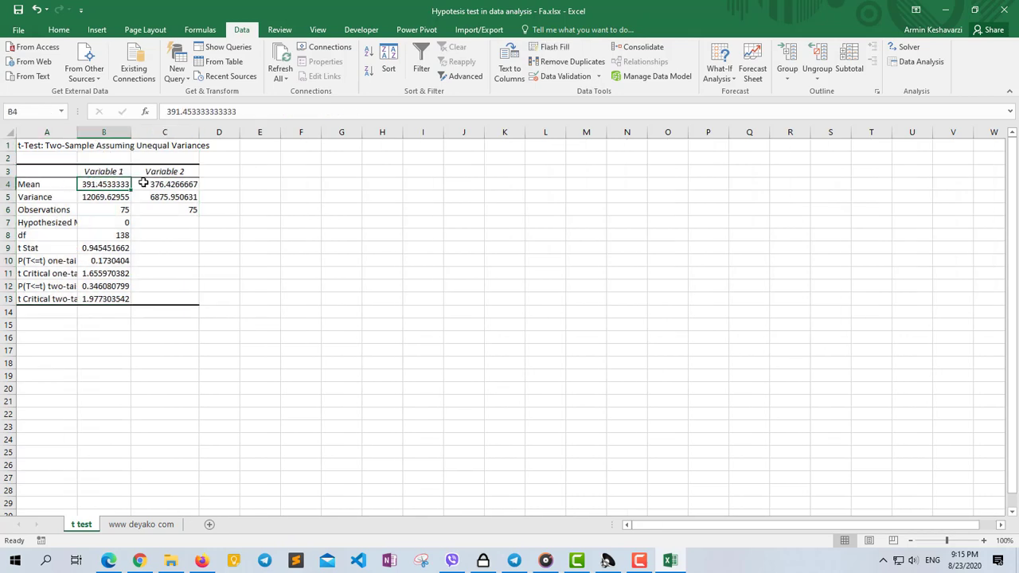
left_click(161, 183)
left_click(80, 195)
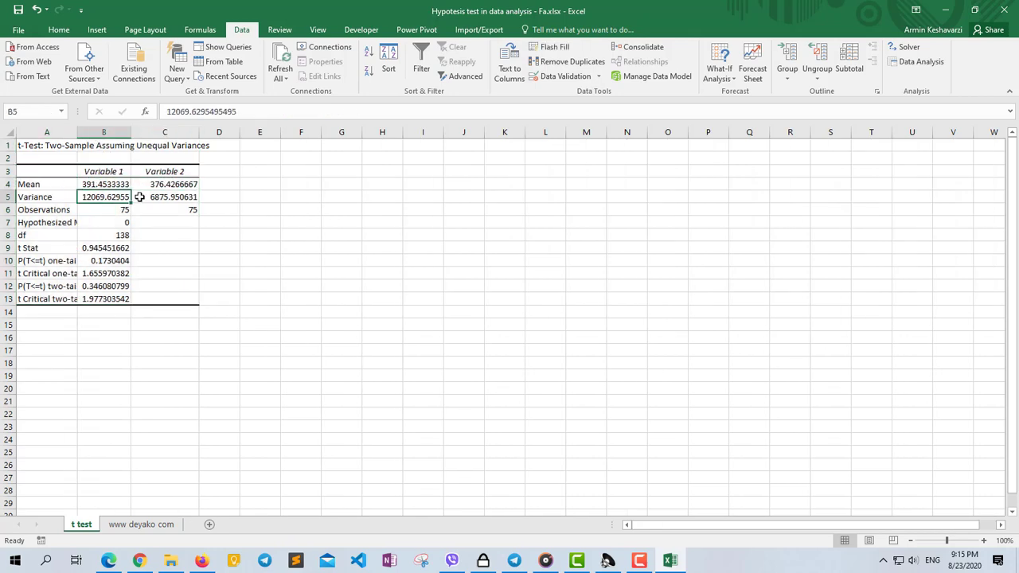
left_click(169, 195)
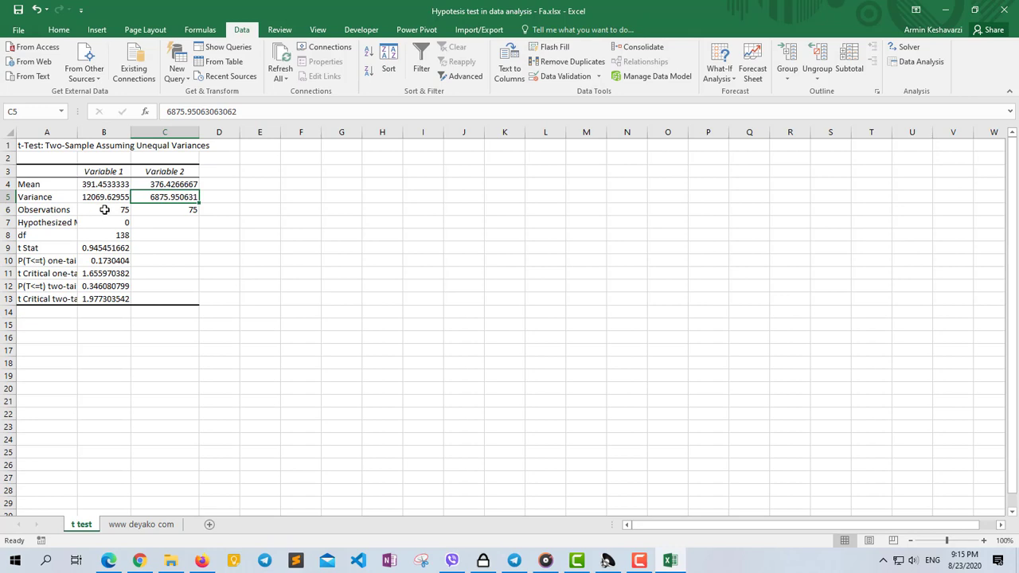
left_click_drag(100, 209, 153, 207)
double_click(77, 131)
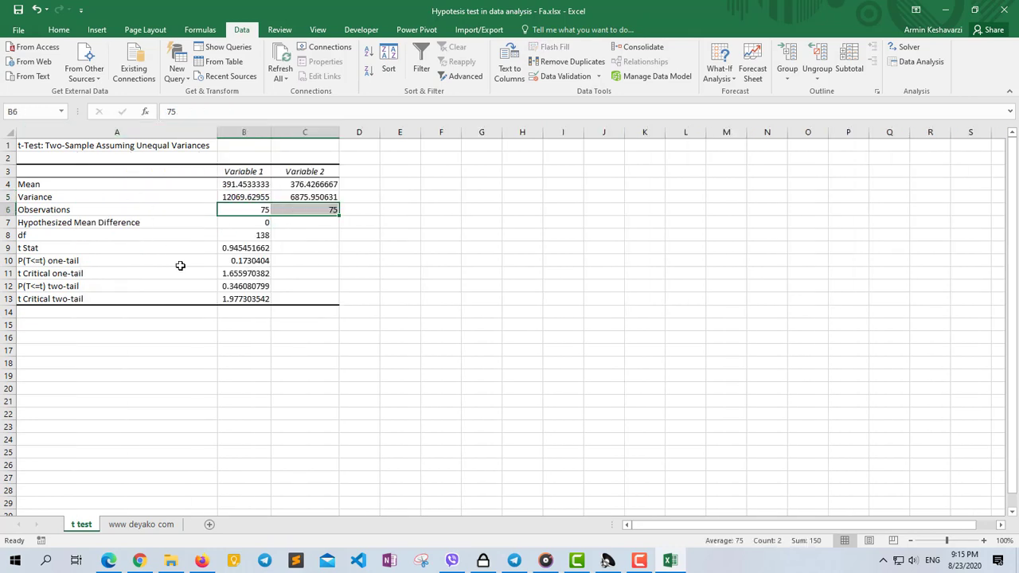
left_click_drag(217, 132, 157, 132)
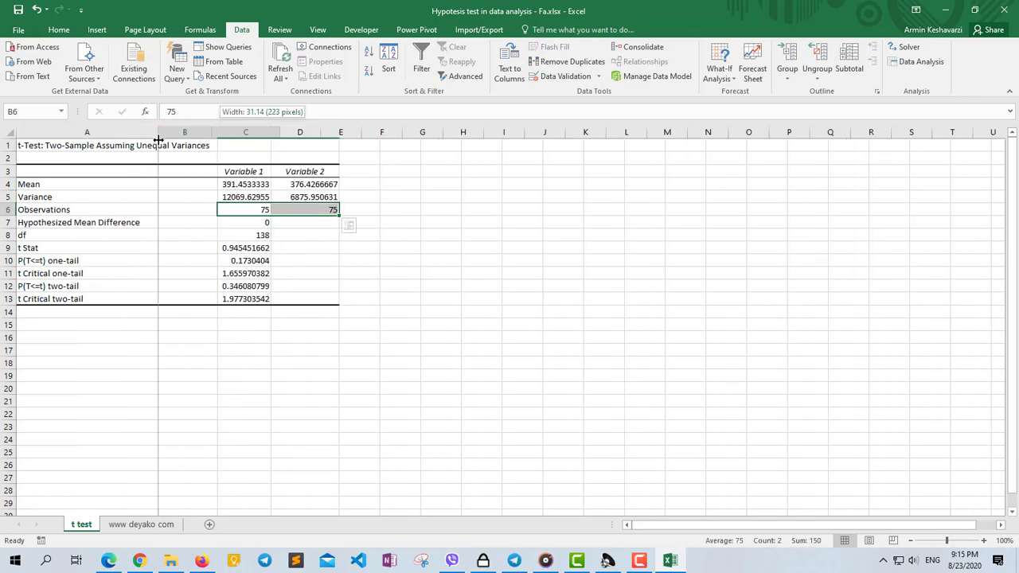
Step: Check the hypothesized mean difference 0, both means and the degrees of freedom
left_click(105, 222)
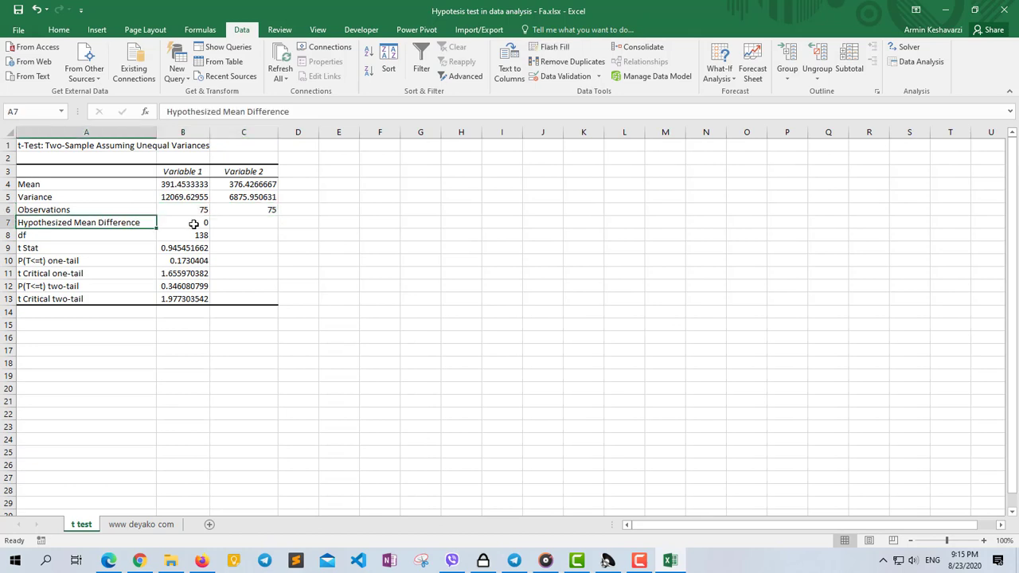
left_click(195, 222)
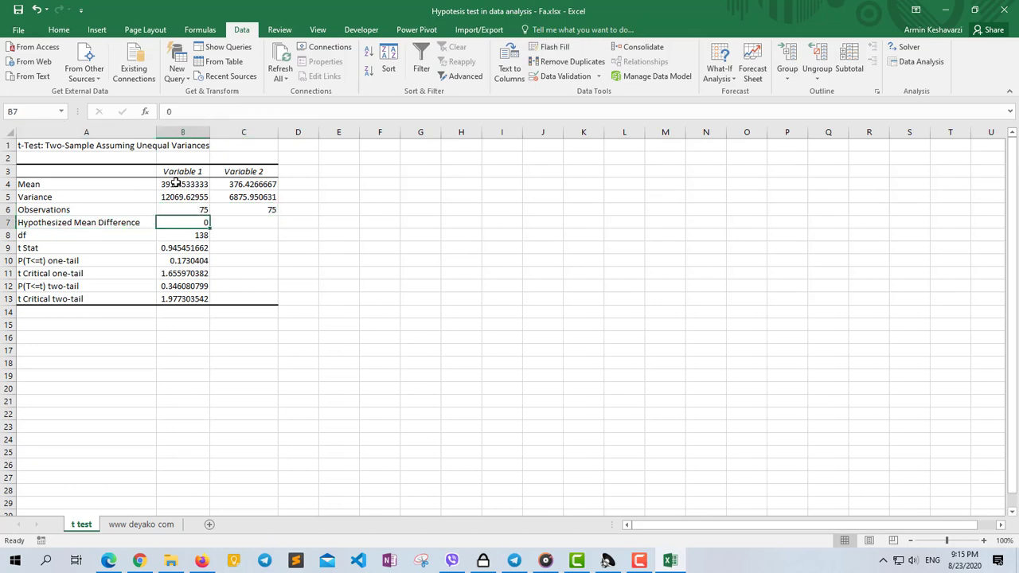
left_click_drag(168, 188, 255, 185)
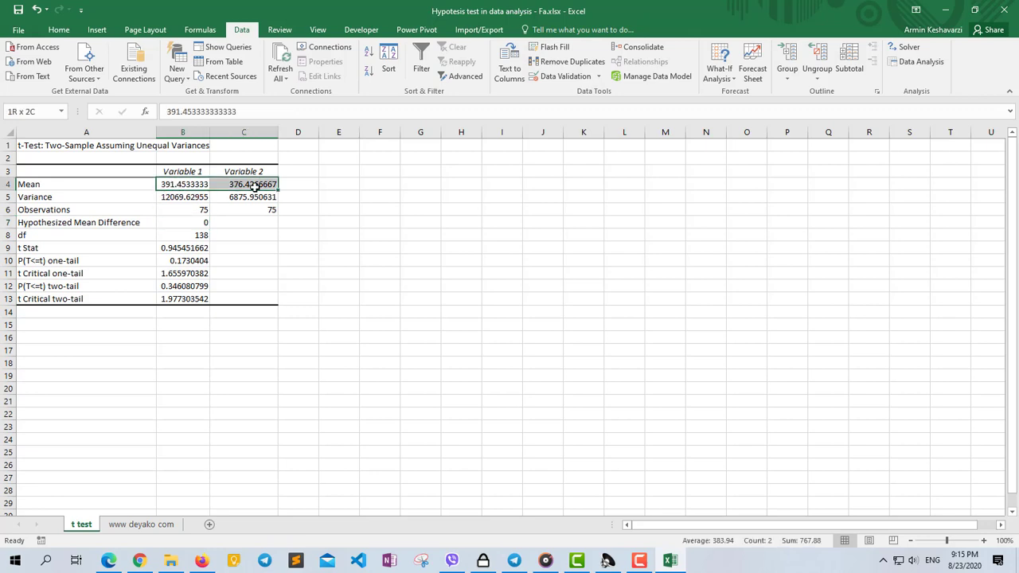
left_click(191, 212)
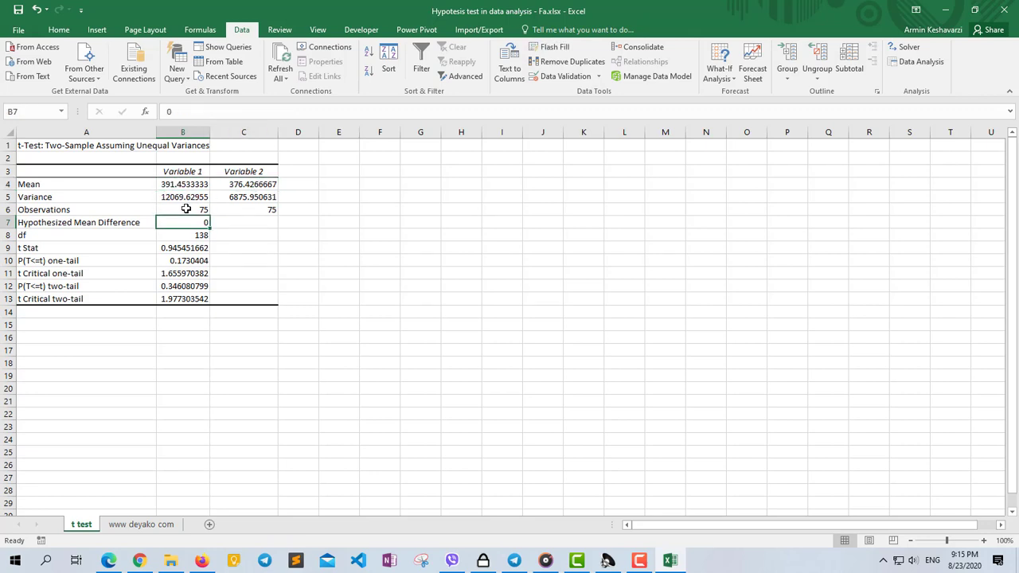
left_click(186, 184)
left_click_drag(227, 185, 239, 186)
left_click(180, 223)
left_click(184, 235)
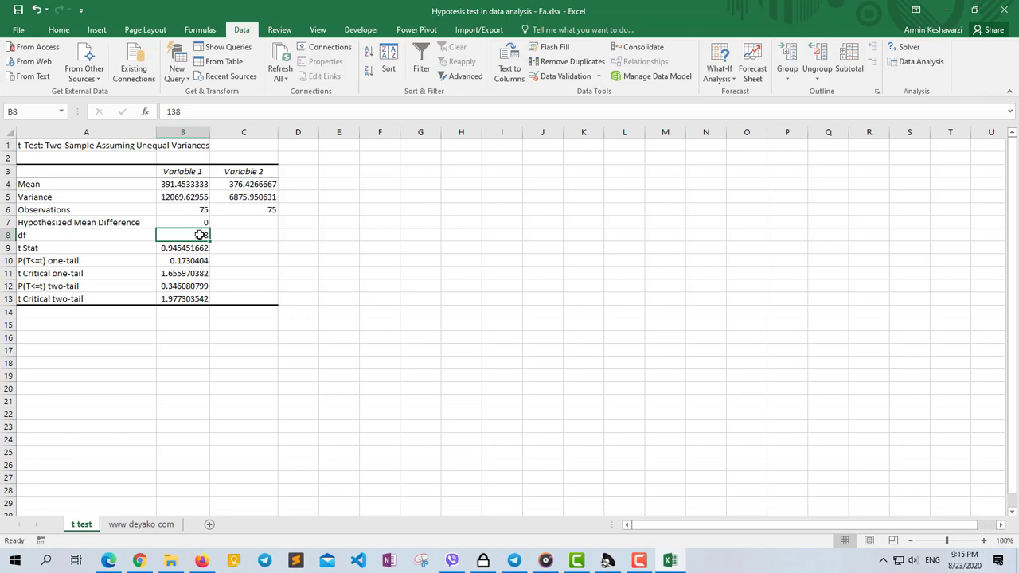
Step: Fill the t Stat value 0.945451662 in B9 yellow
left_click(82, 249)
left_click(172, 249)
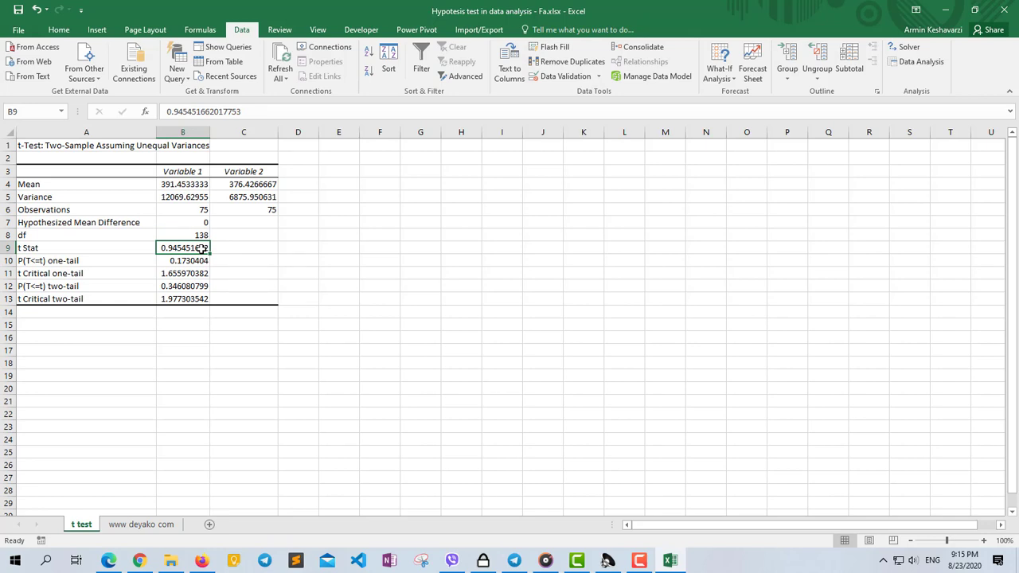
left_click(76, 32)
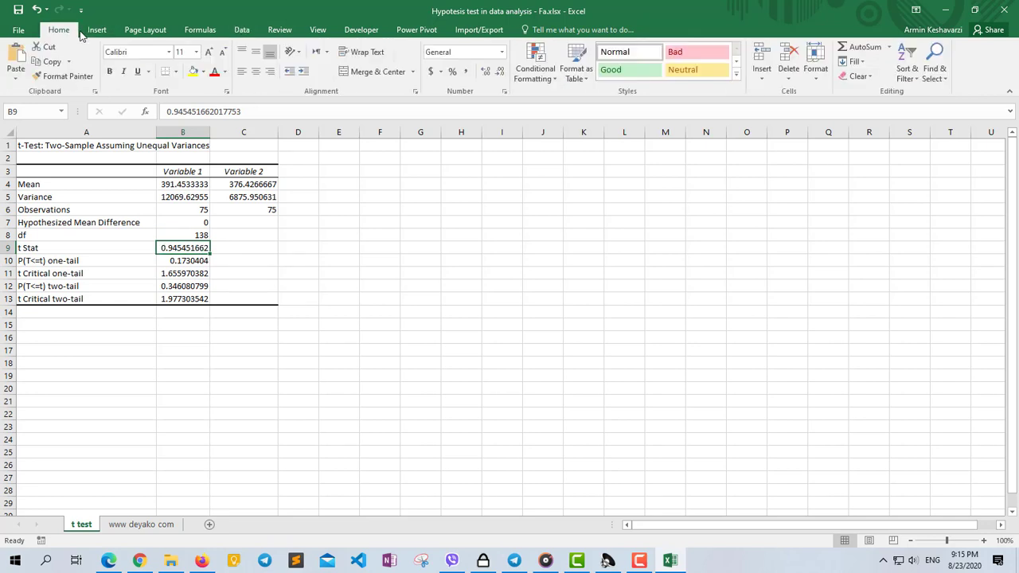
left_click(193, 71)
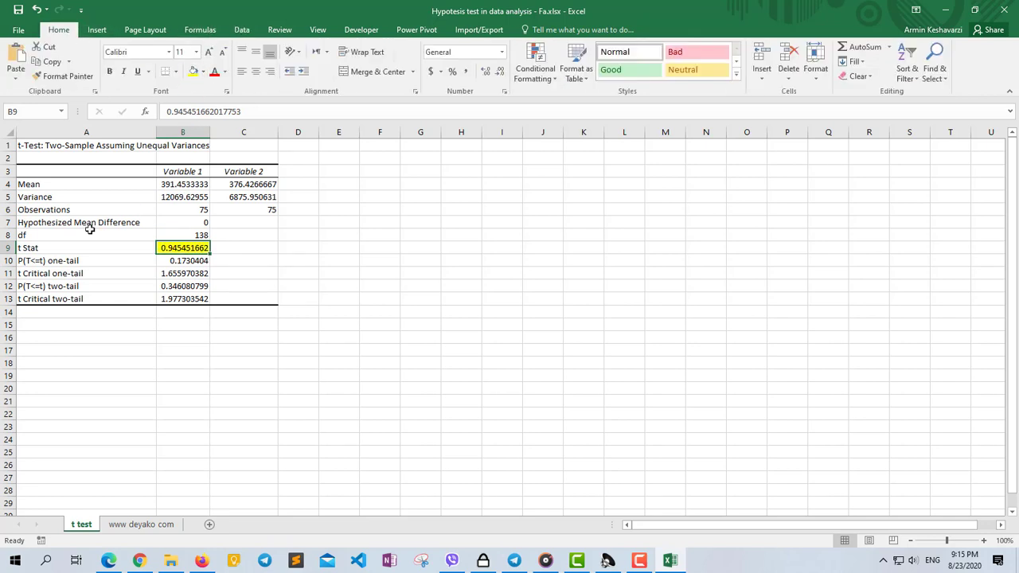
left_click(51, 272)
Step: Fill the t Critical one-tail value 1.655970382 in B11 yellow
left_click(184, 272)
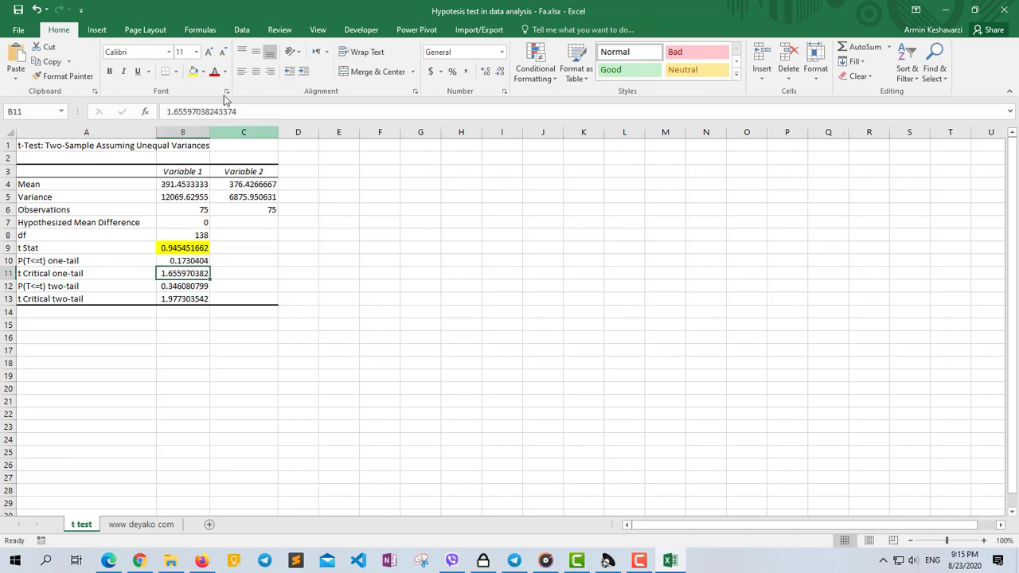
left_click(193, 71)
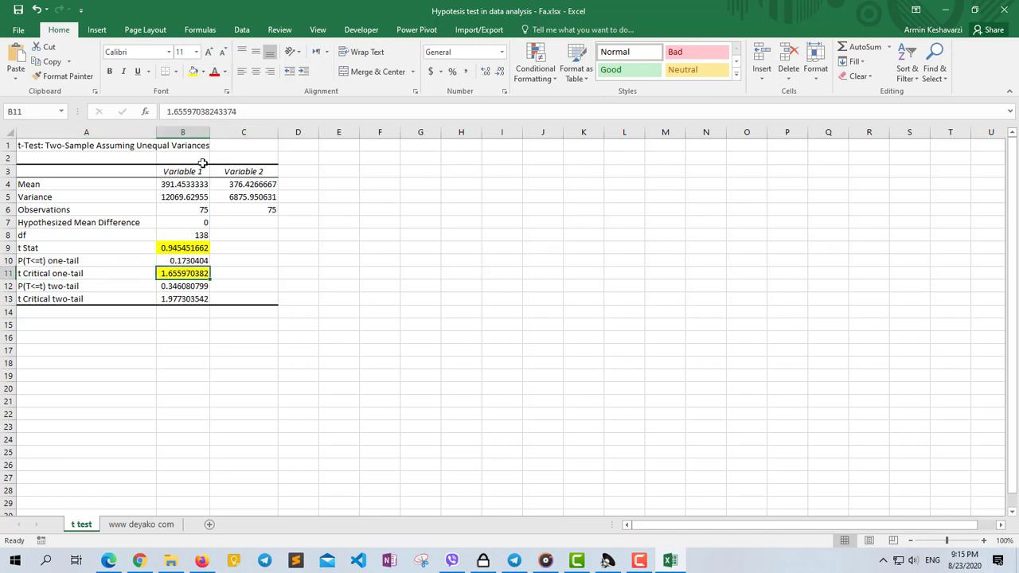
left_click(242, 271)
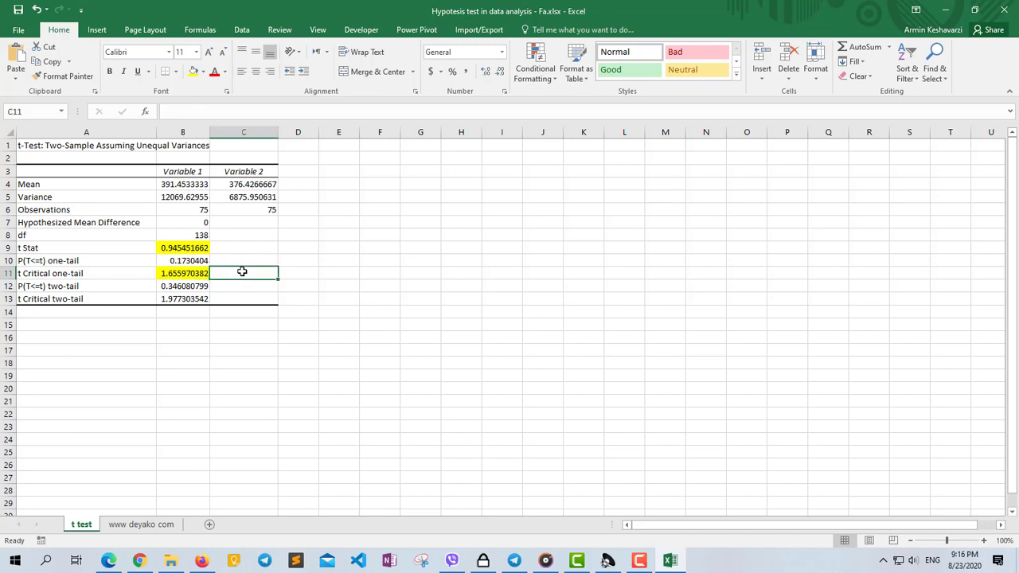
mouse_move(167, 248)
left_mouse_down()
mouse_move(101, 246)
mouse_move(199, 273)
left_mouse_up()
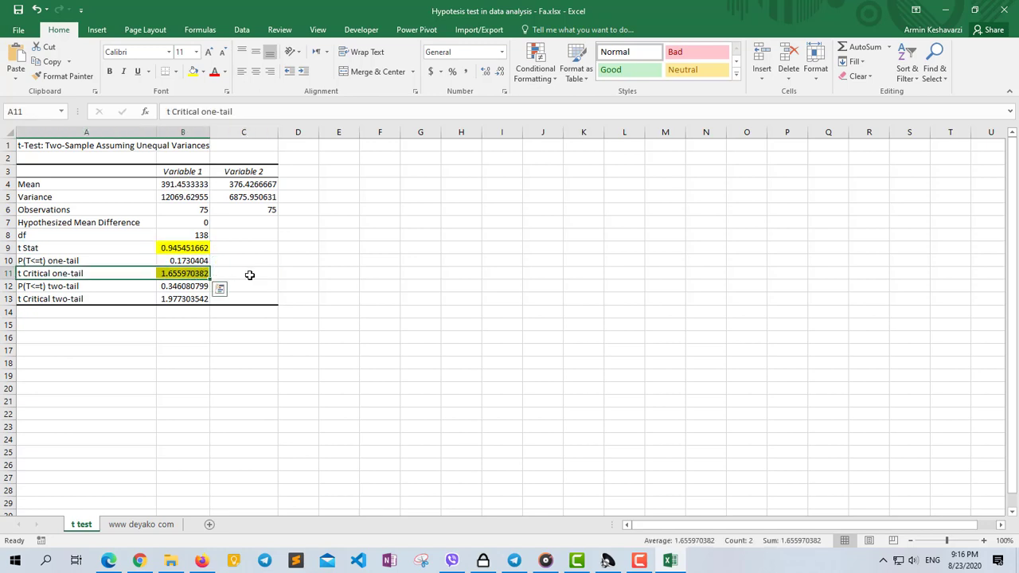
left_click(248, 273)
type("=")
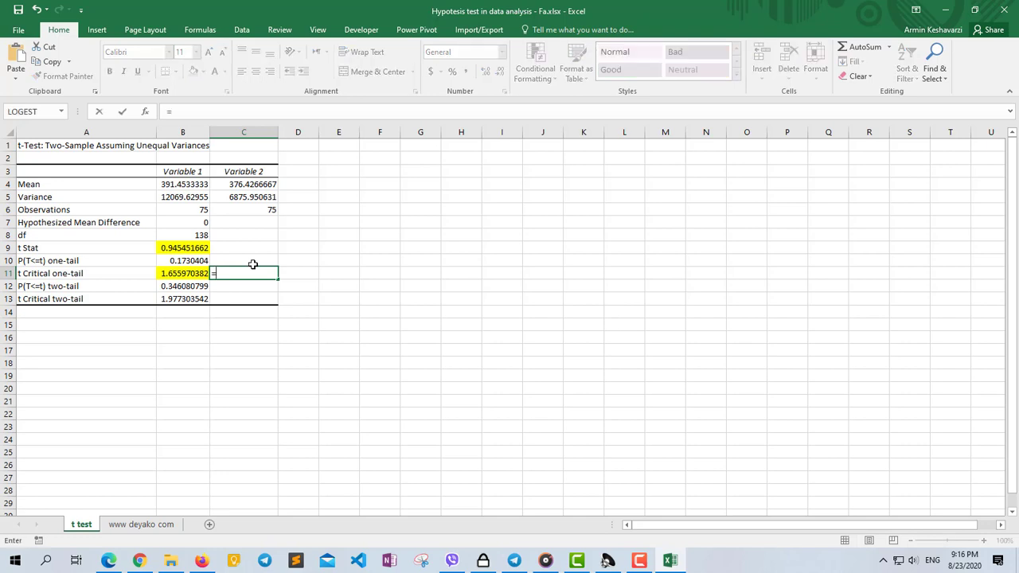
key("Escape")
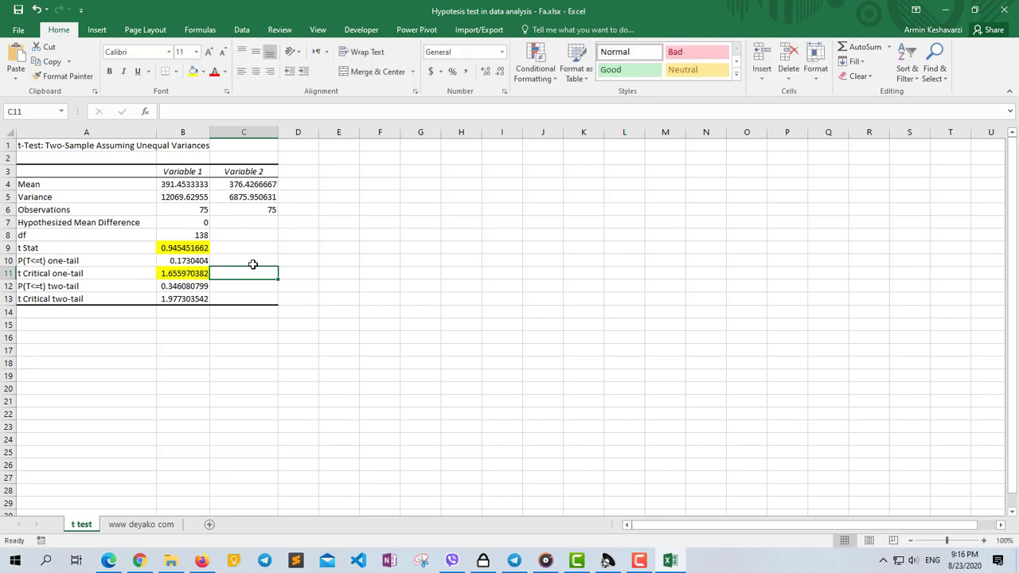
Step: Compare t Stat with the critical value and write 'H0 accept' in C11
left_click(191, 249)
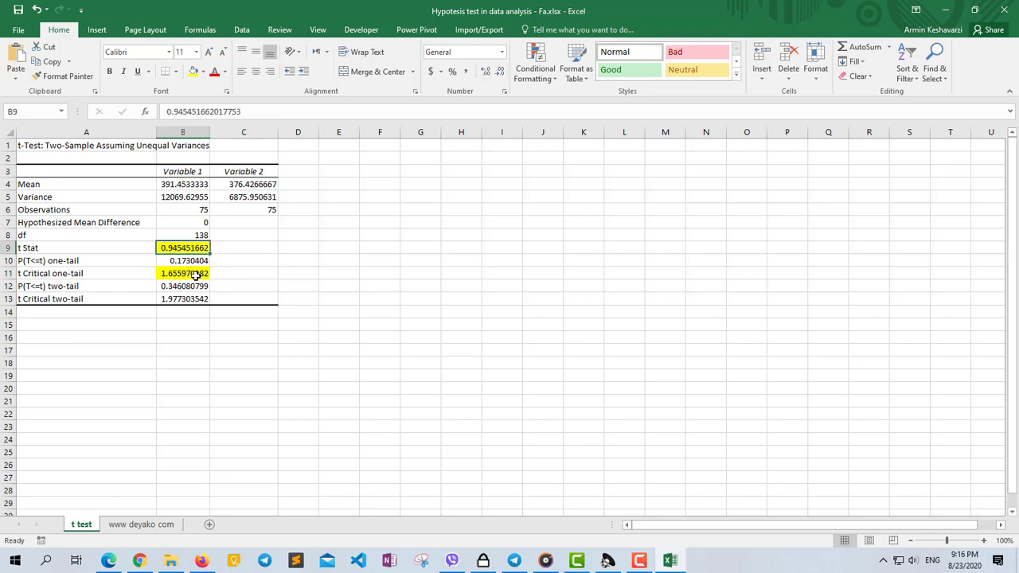
left_click(195, 274)
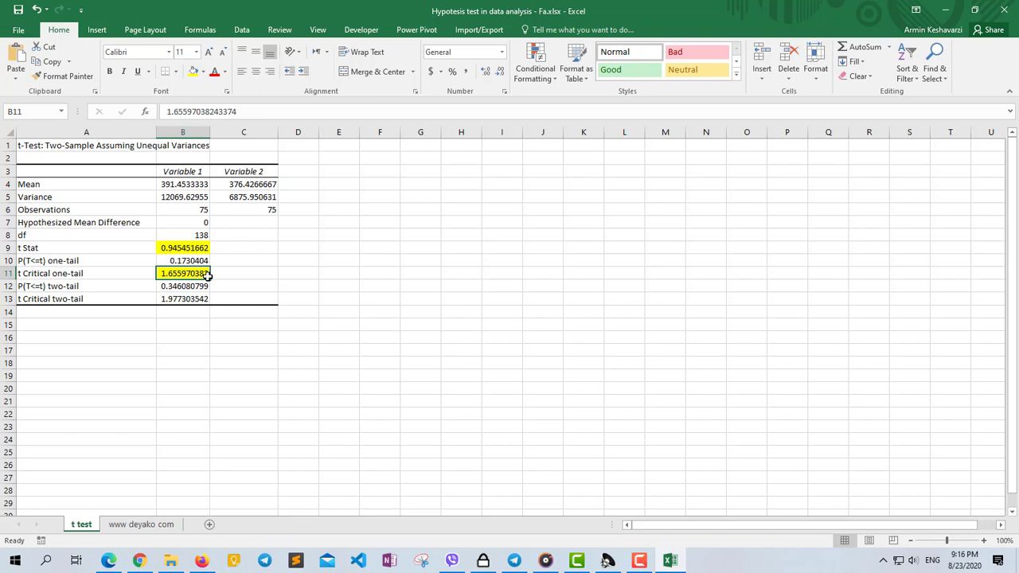
left_click(235, 270)
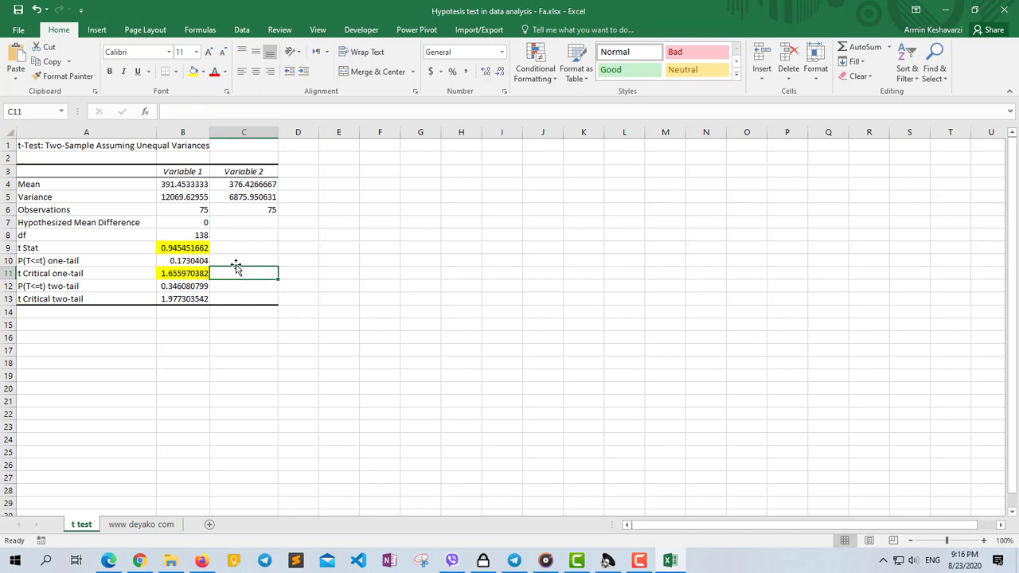
type("H0")
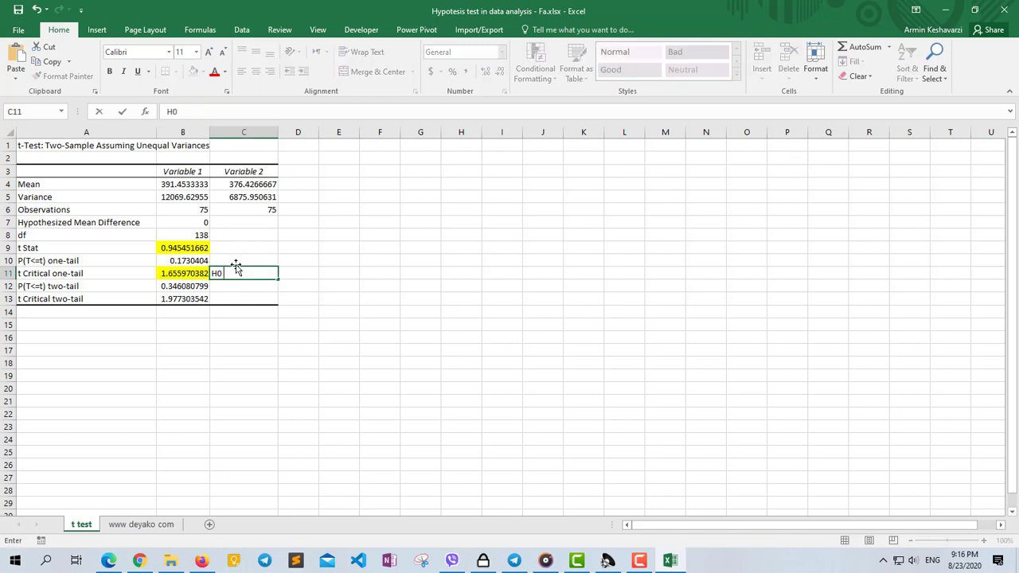
type(" accept")
left_click(194, 269)
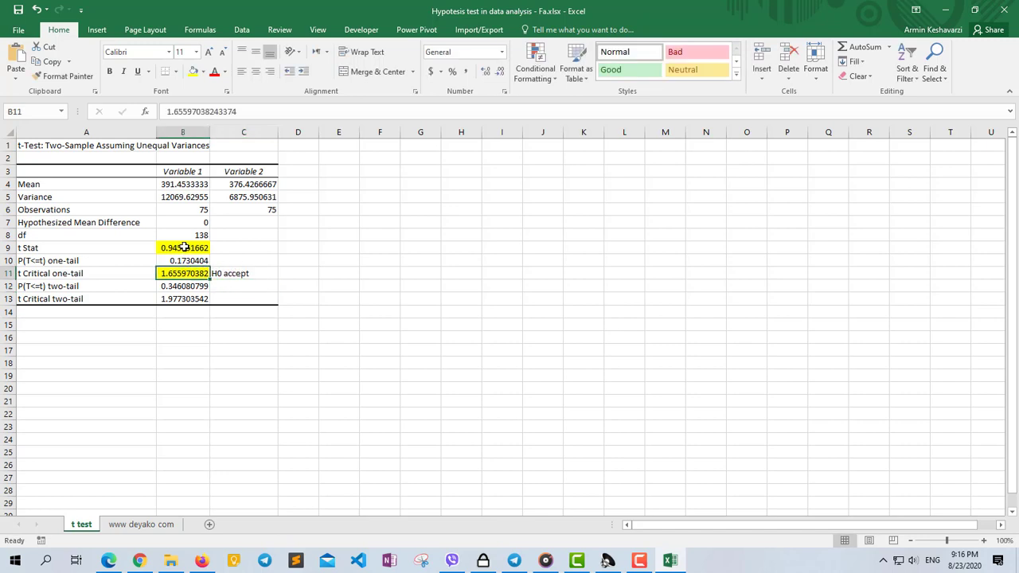
left_click(184, 247)
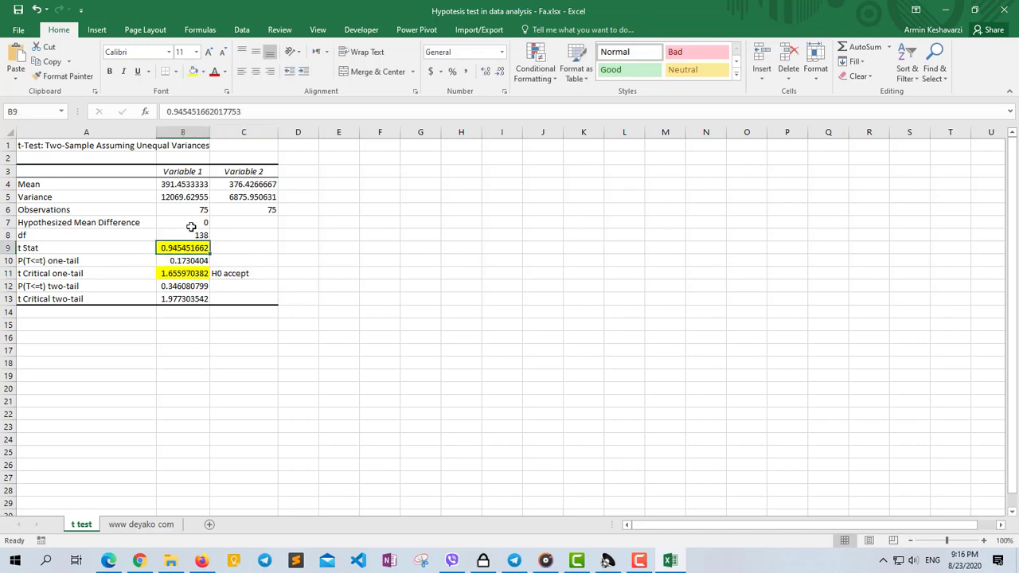
Step: Compare the Variable 1 and Variable 2 means in B4:C4, then return to the www deyako com sheet
left_click_drag(182, 185, 242, 185)
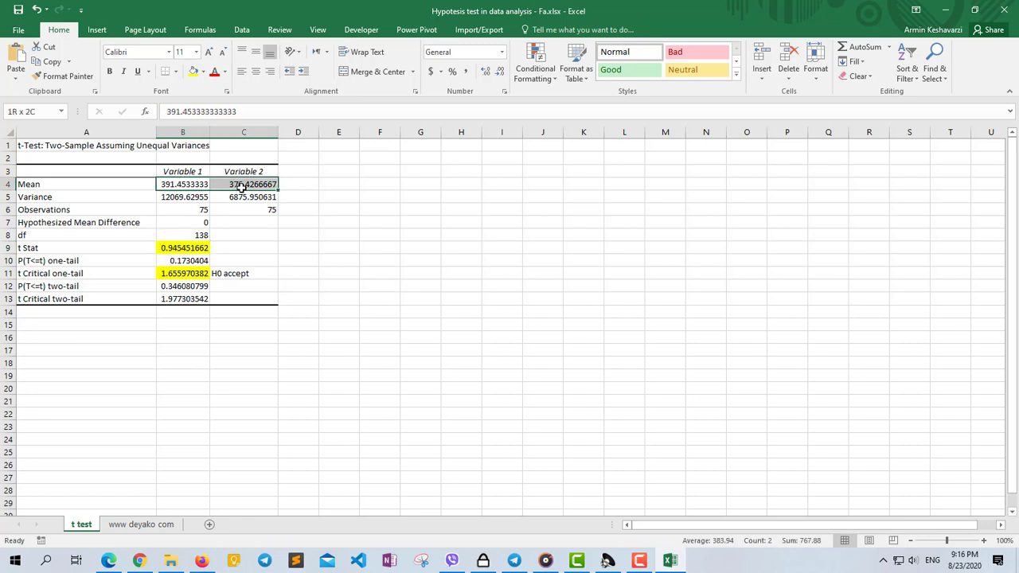
left_click(182, 184)
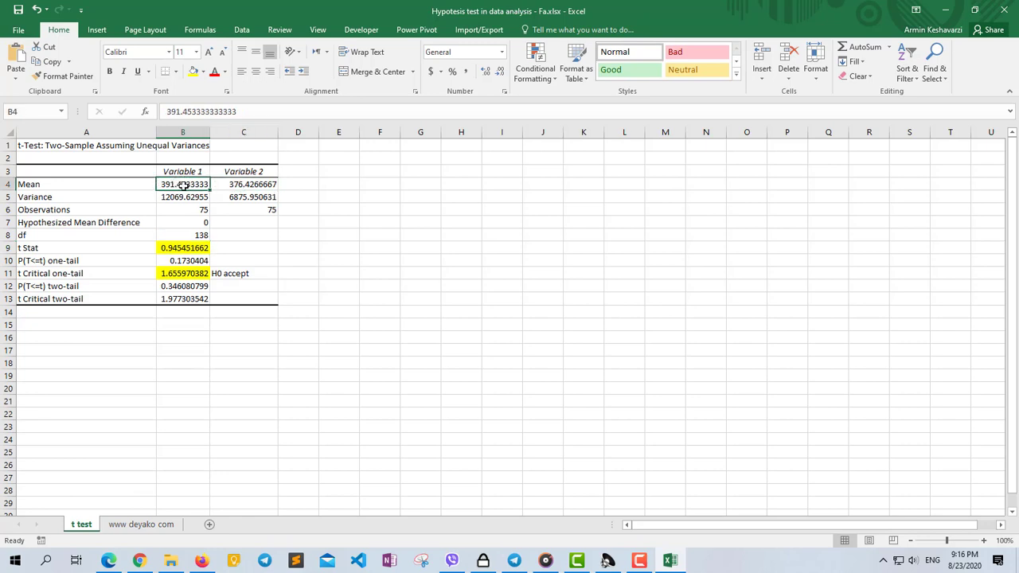
left_click(261, 187)
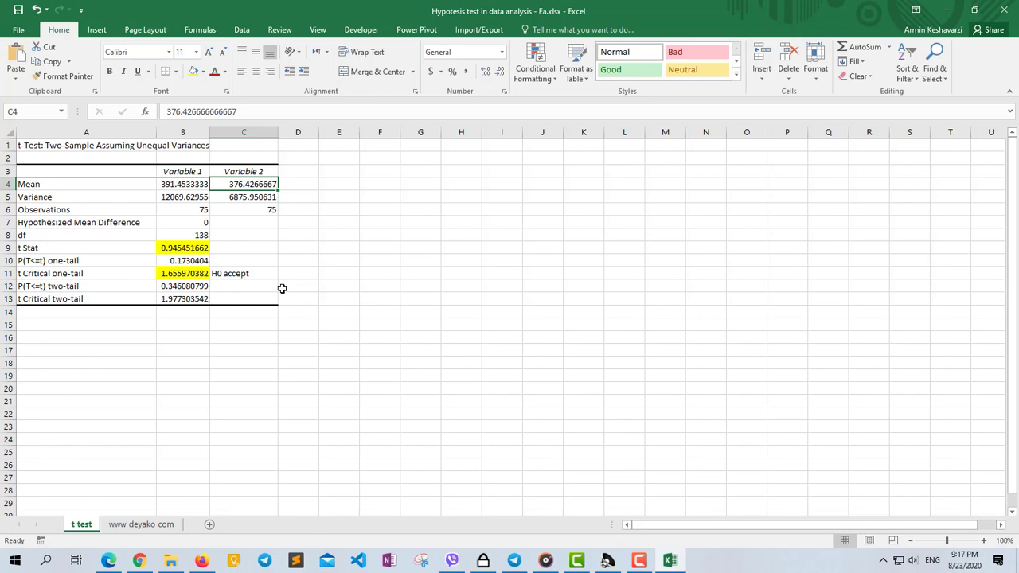
left_click(152, 523)
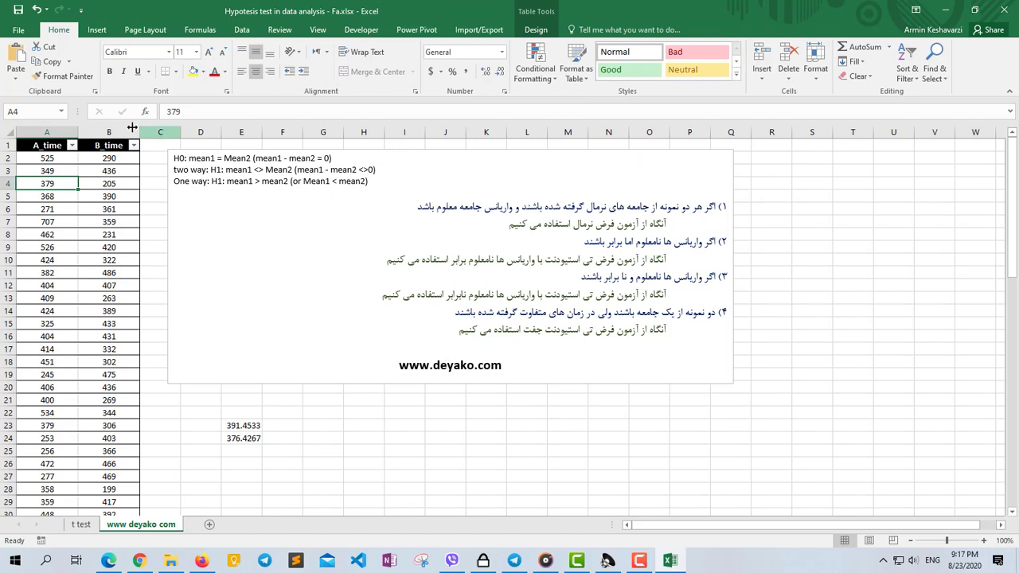
left_click(39, 128)
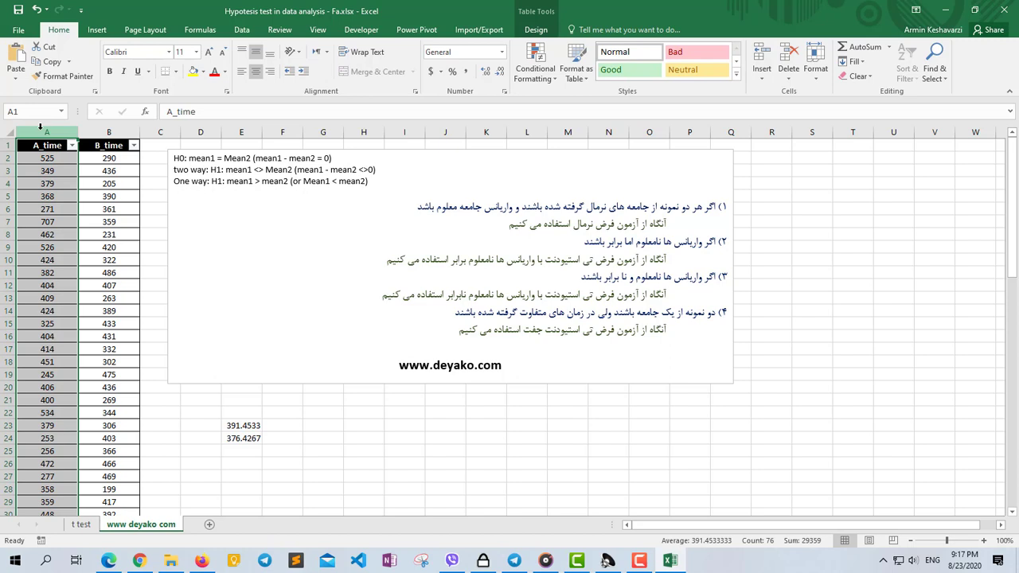
left_click(98, 133)
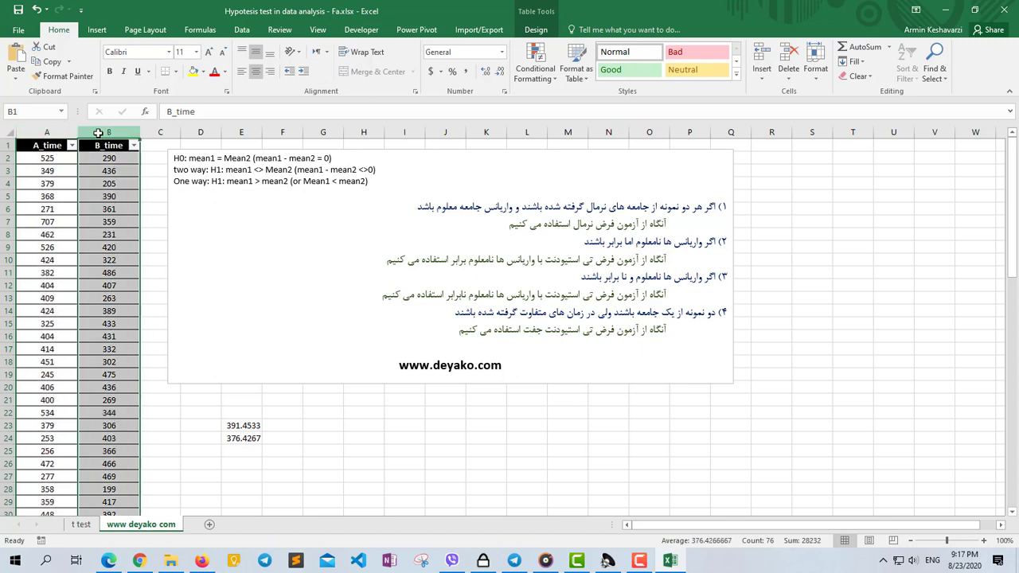
left_click_drag(48, 133, 94, 129)
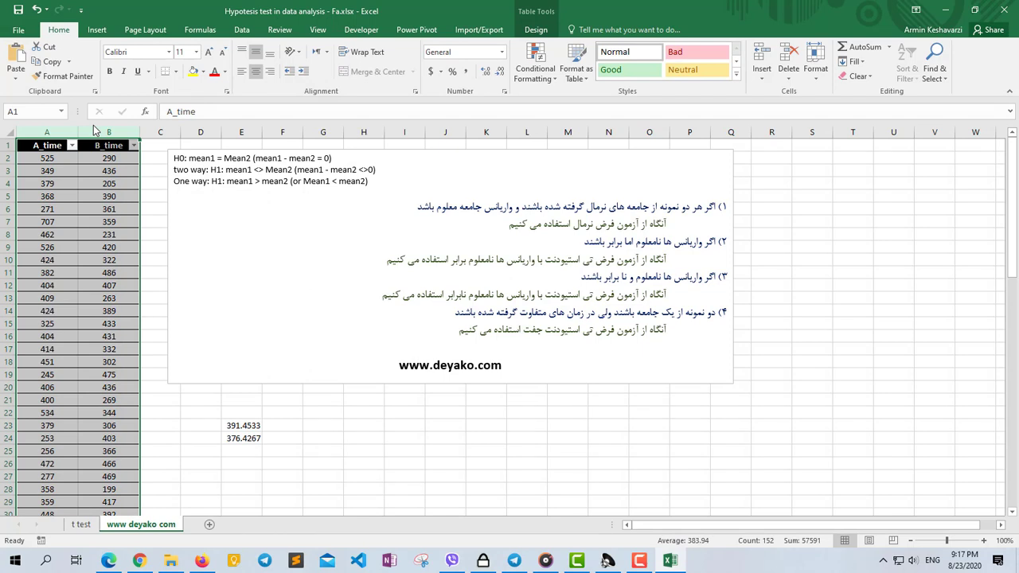
triple_click(544, 329)
left_click(253, 447)
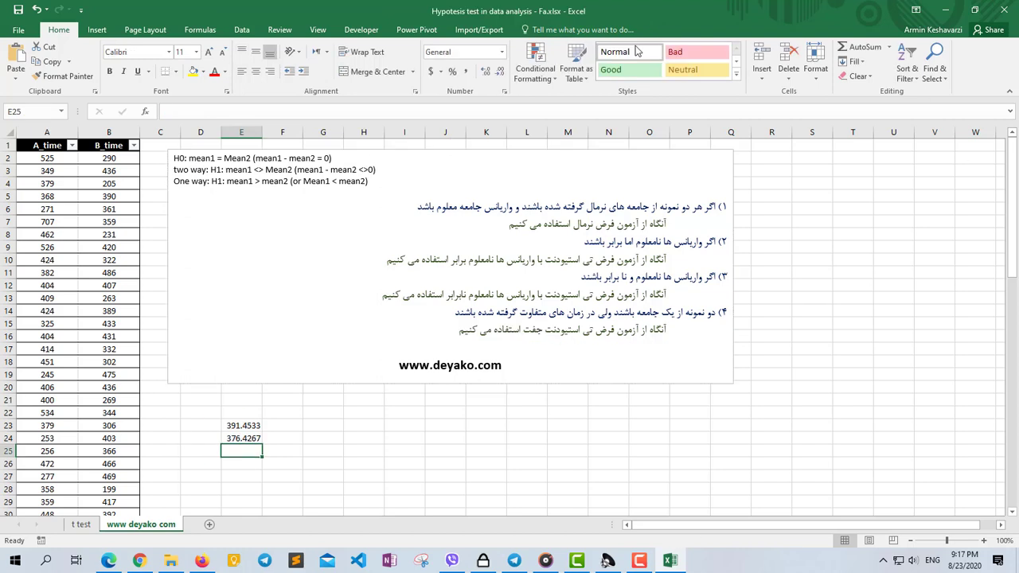
left_click(241, 30)
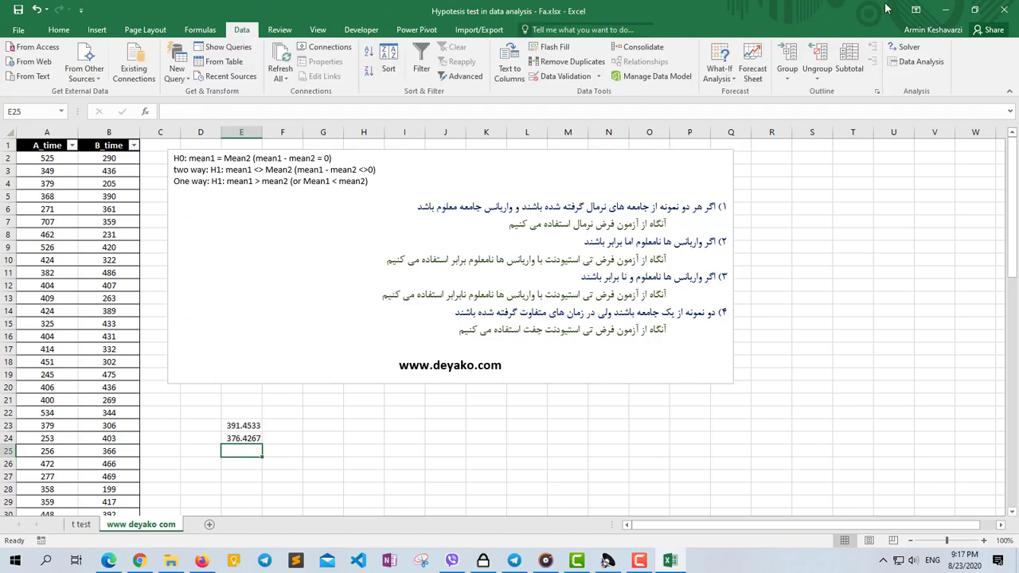
Step: Choose the t-Test: Paired Two Sample for Means tool from Data Analysis
left_click(916, 62)
scroll(503, 321, "down", 1)
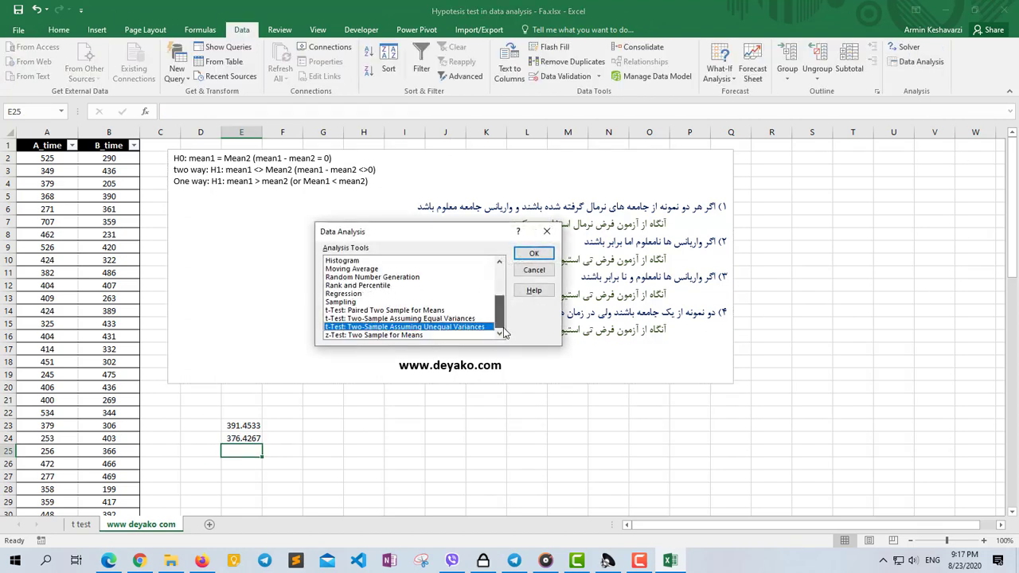
left_click(371, 311)
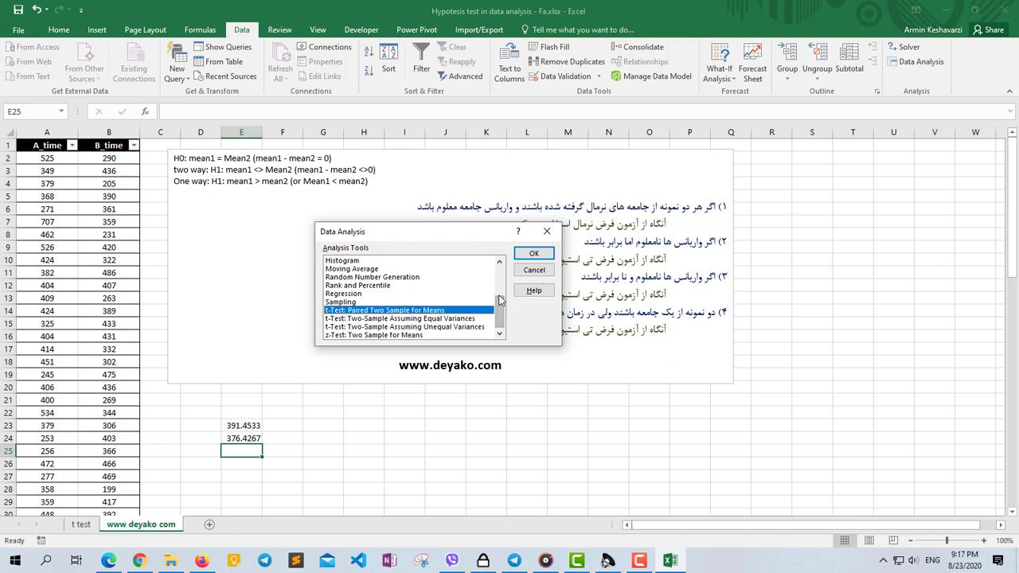
key("Return")
Step: Set ranges A2:A76 and B2:B76, difference 0, and output to a new 'Paired test' sheet
left_click(58, 156)
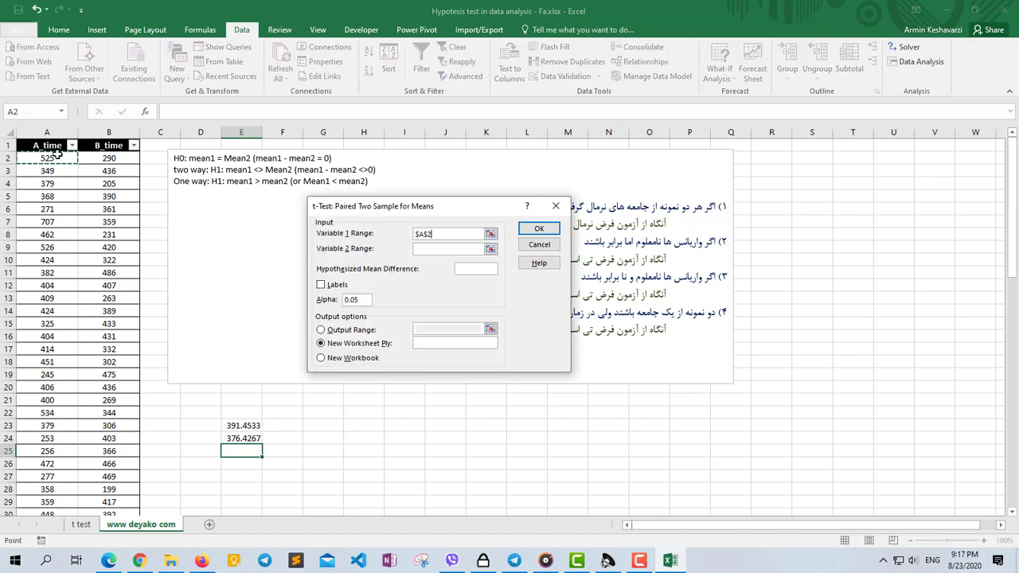
key("ctrl+shift+Down")
left_click(420, 248)
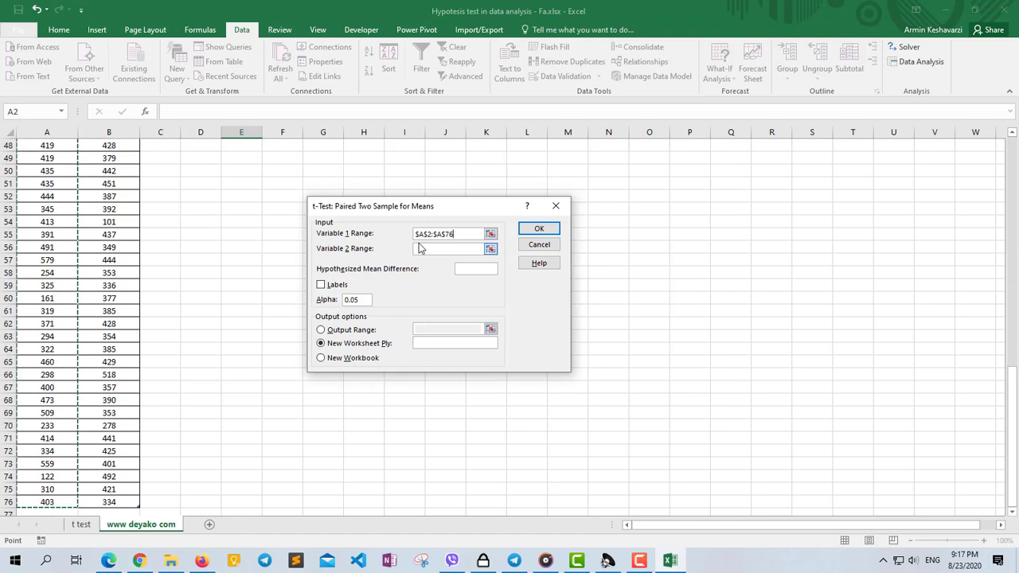
left_click_drag(1012, 438, 1013, 209)
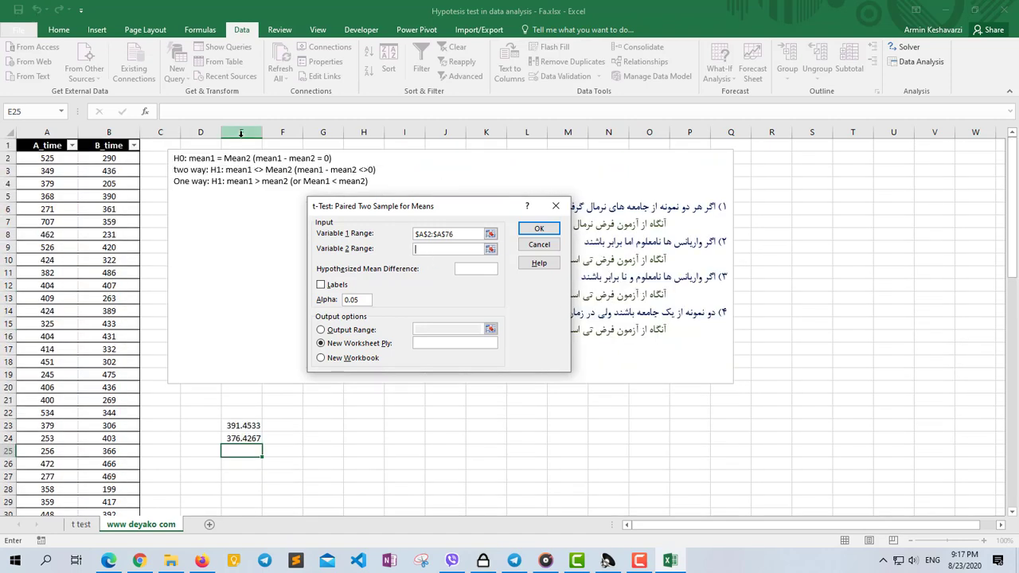
left_click(121, 161)
key("ctrl+shift+Down")
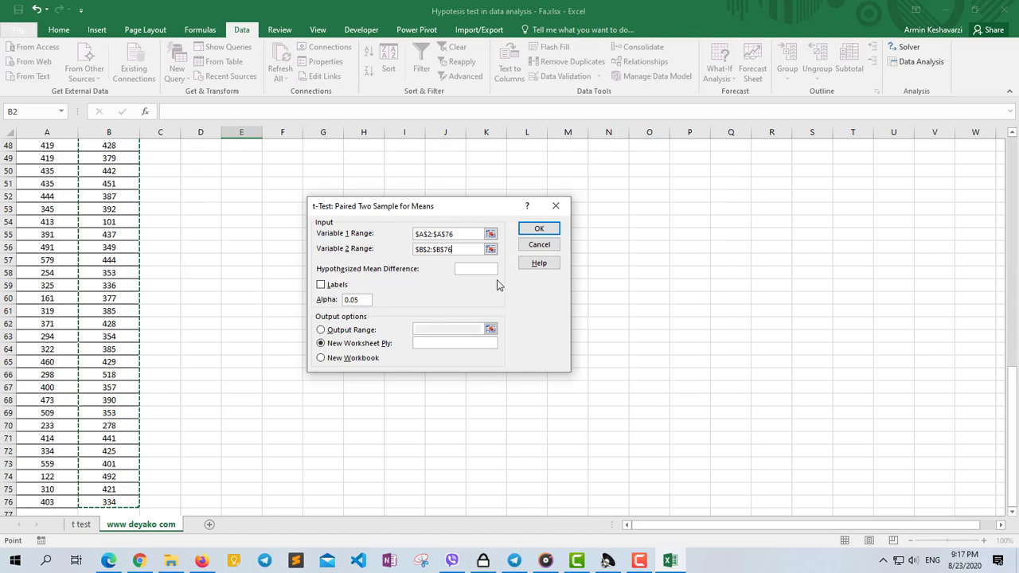
left_click(476, 269)
type("0")
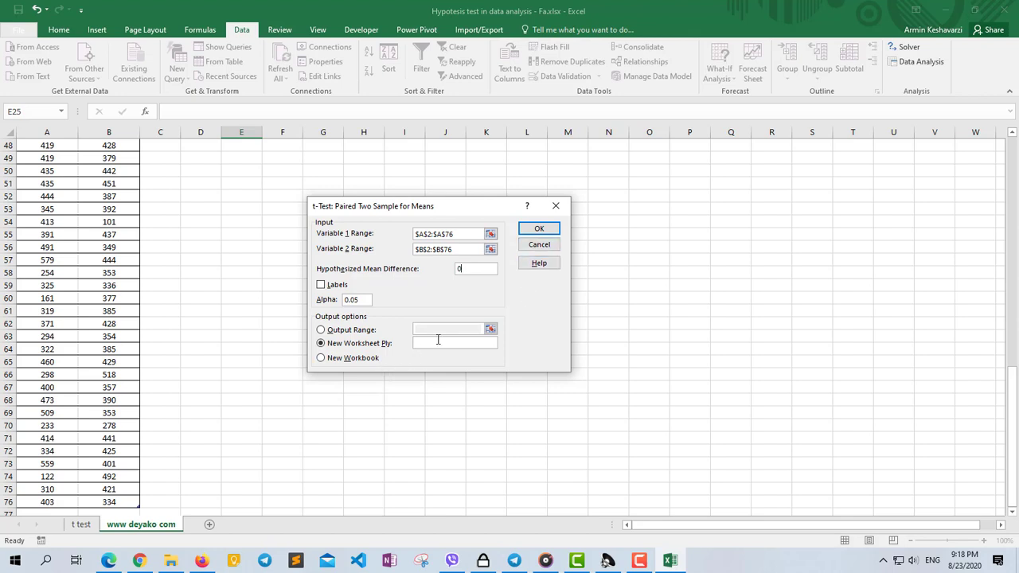
type("Paired test")
left_click(538, 230)
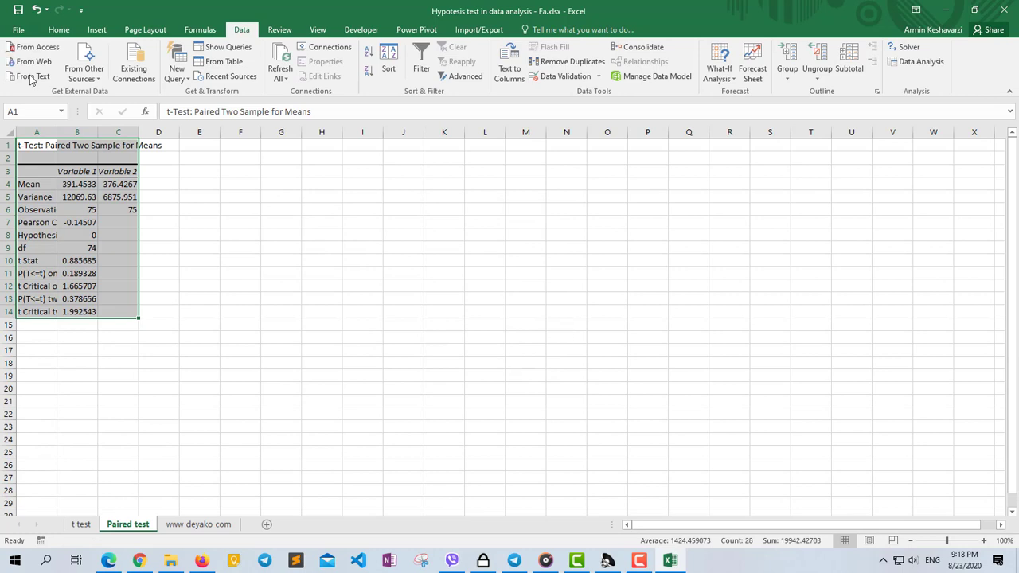
Step: Widen column A to fit the labels and columns B and C to show full decimals
left_click_drag(58, 131, 135, 129)
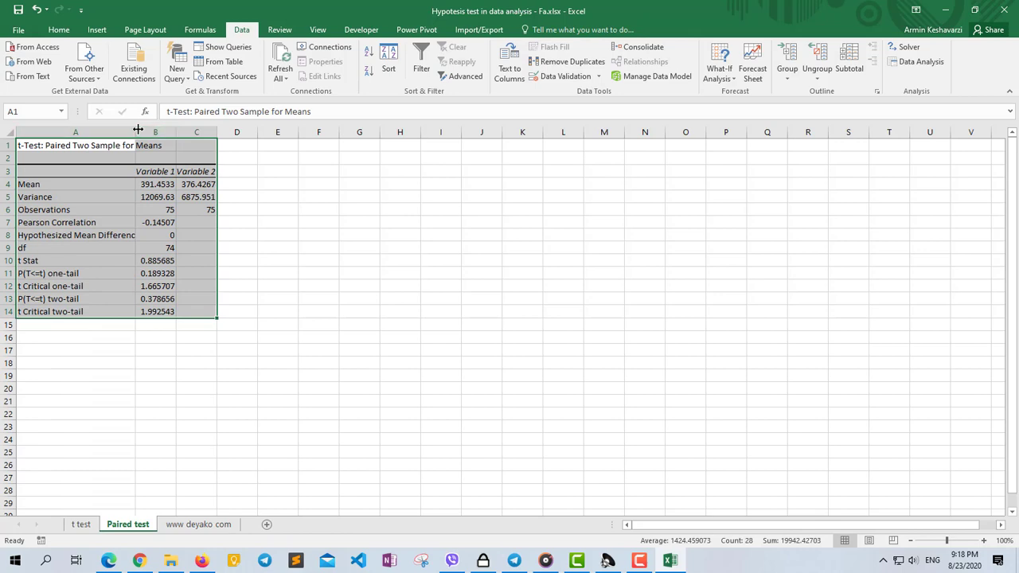
left_click_drag(135, 131, 201, 131)
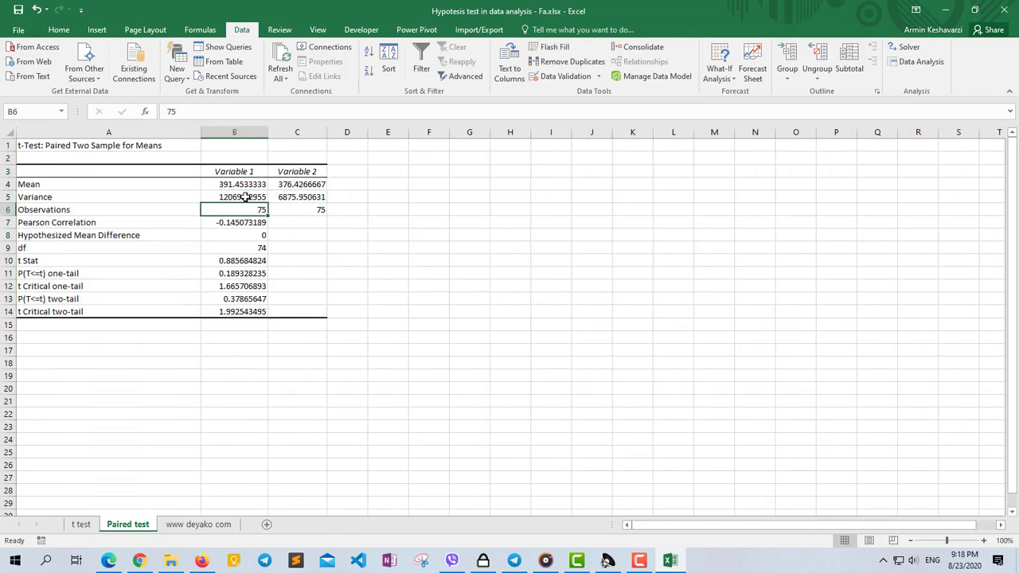
left_click_drag(243, 184, 289, 210)
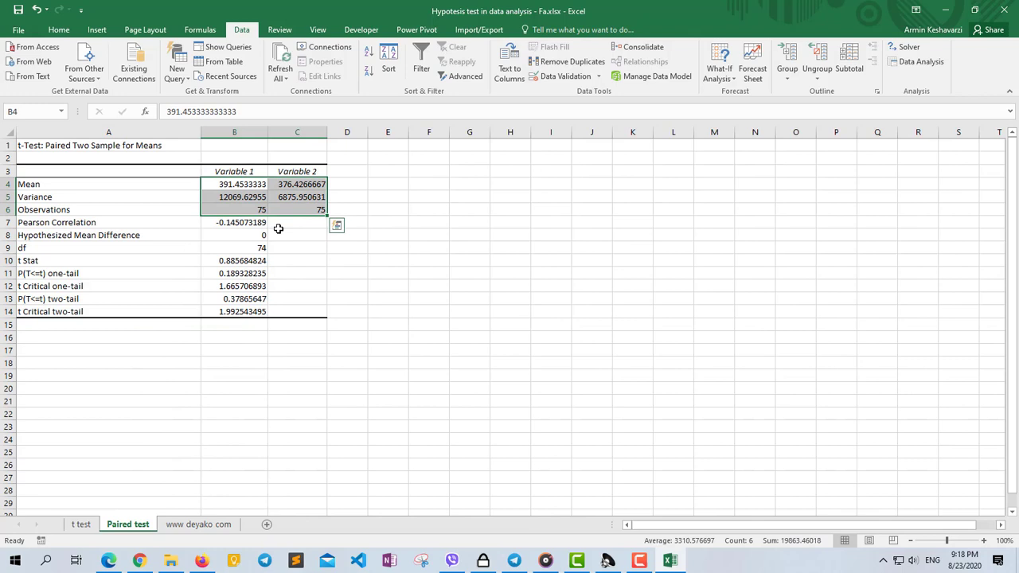
Step: Review the Pearson Correlation -0.145073189 and the paired t Stat value in B10
left_click(238, 225)
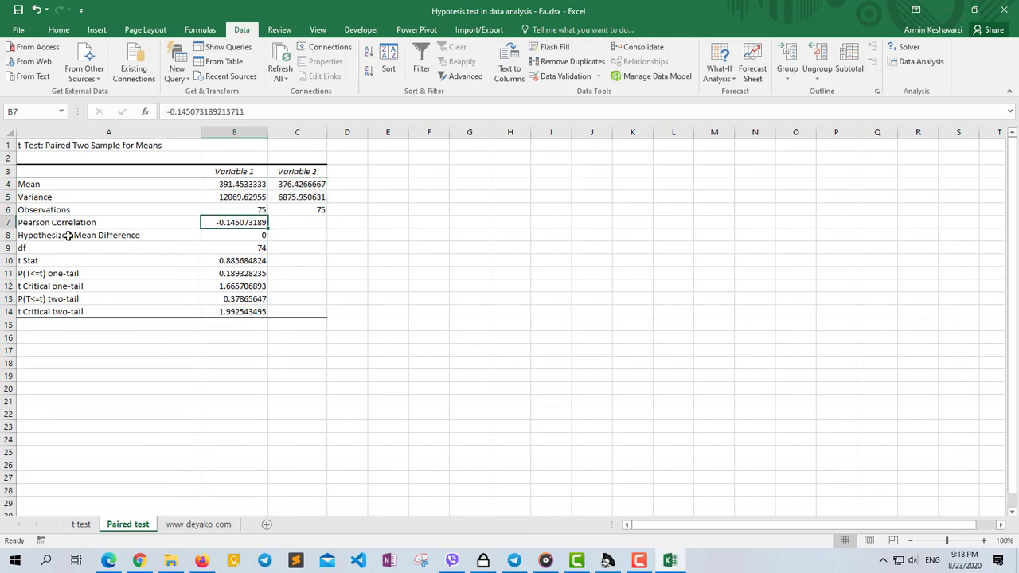
left_click_drag(41, 224, 215, 226)
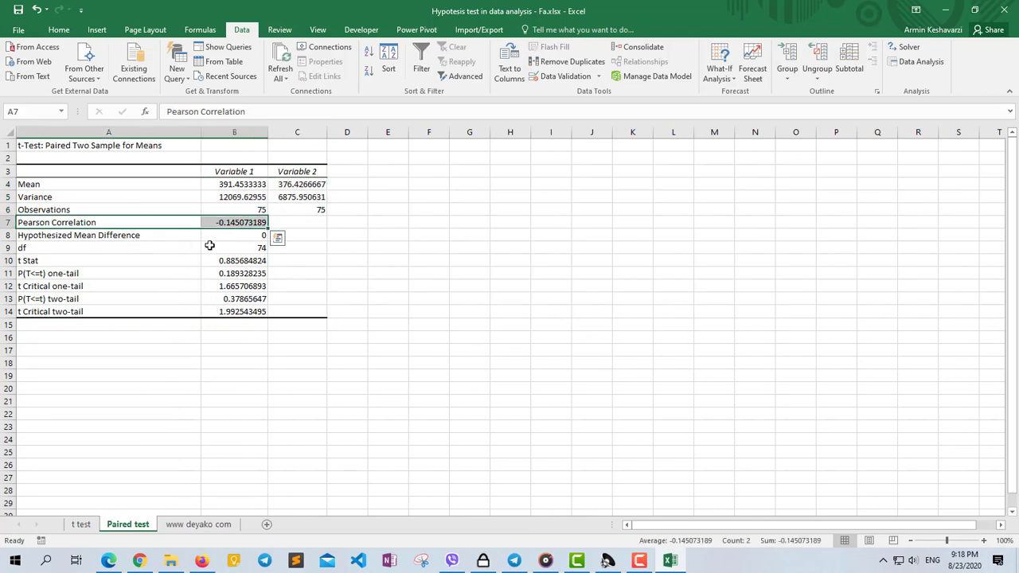
left_click(238, 223)
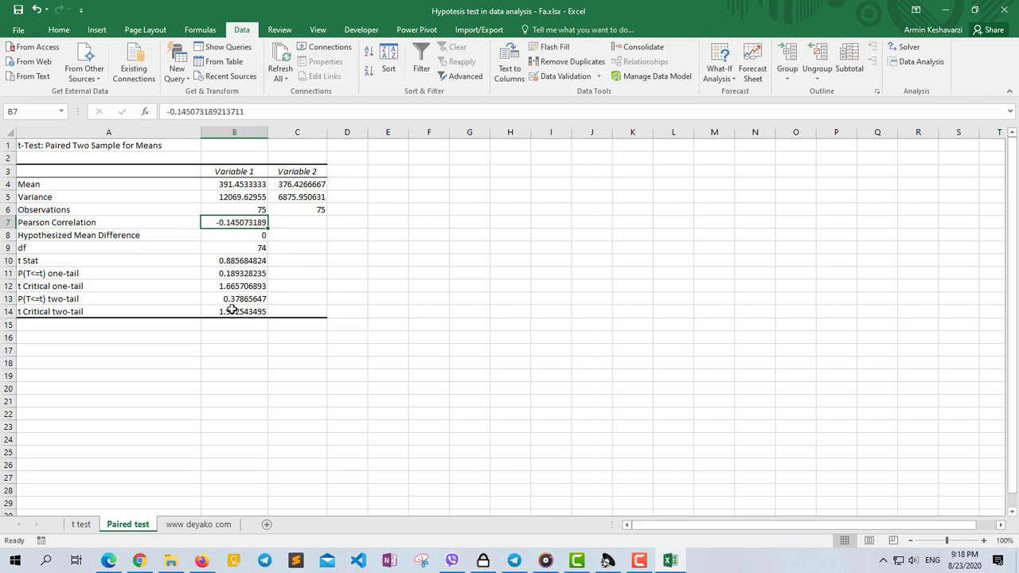
left_click(70, 262)
left_click(218, 262)
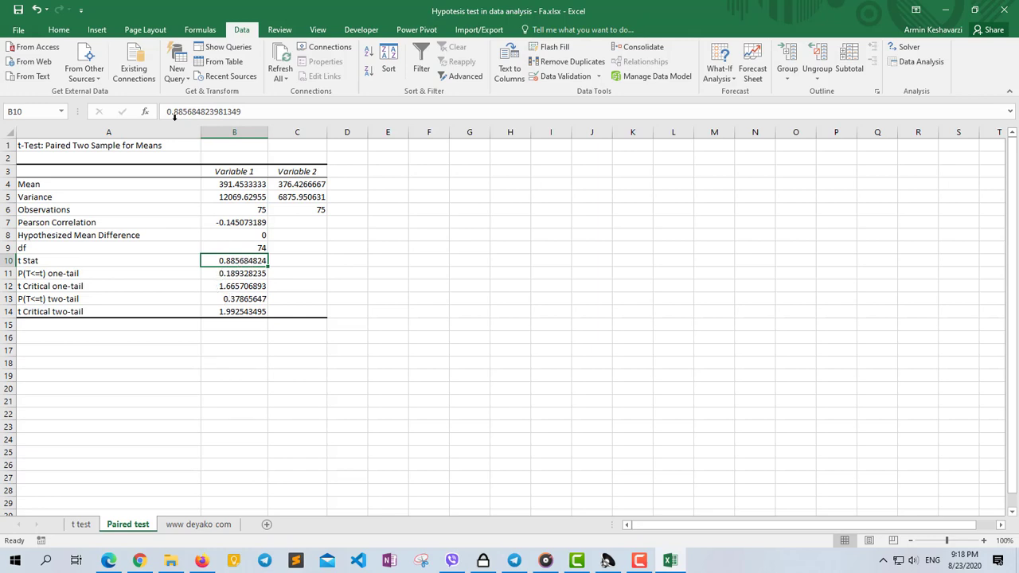
Step: Fill B10, B12 and B14 yellow, then return to the www deyako com sheet
left_click(59, 30)
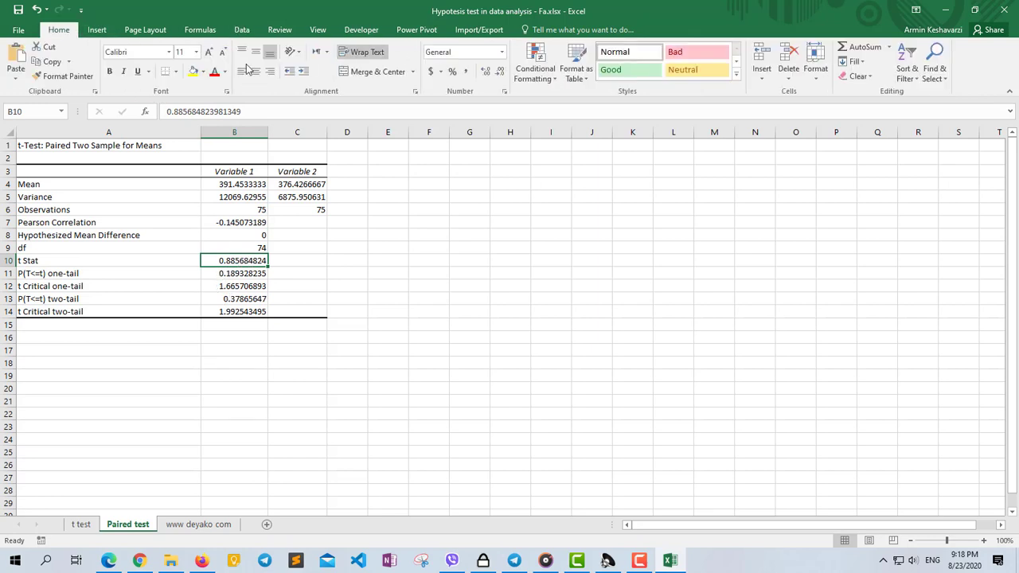
left_click(192, 71)
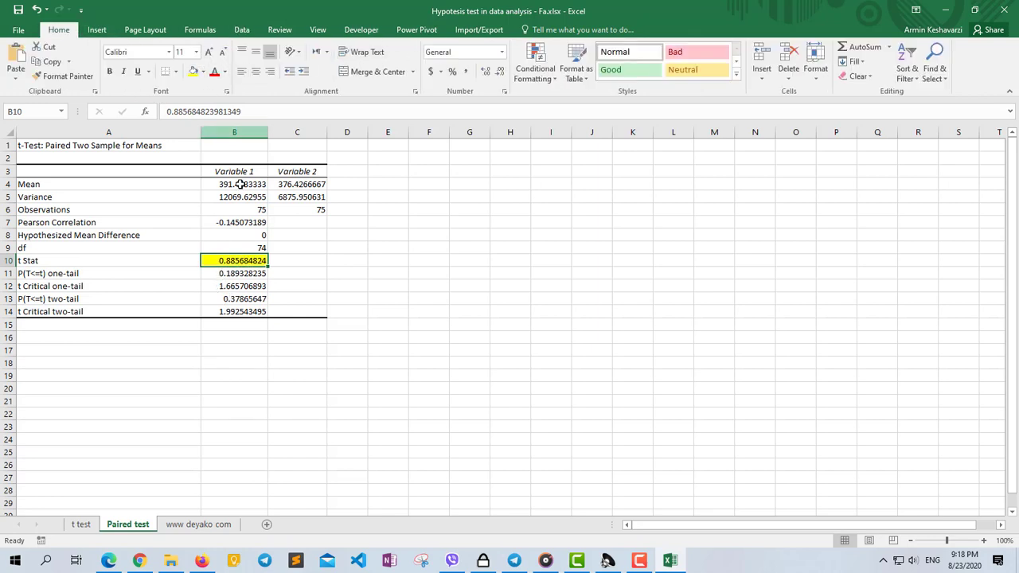
left_click(239, 287)
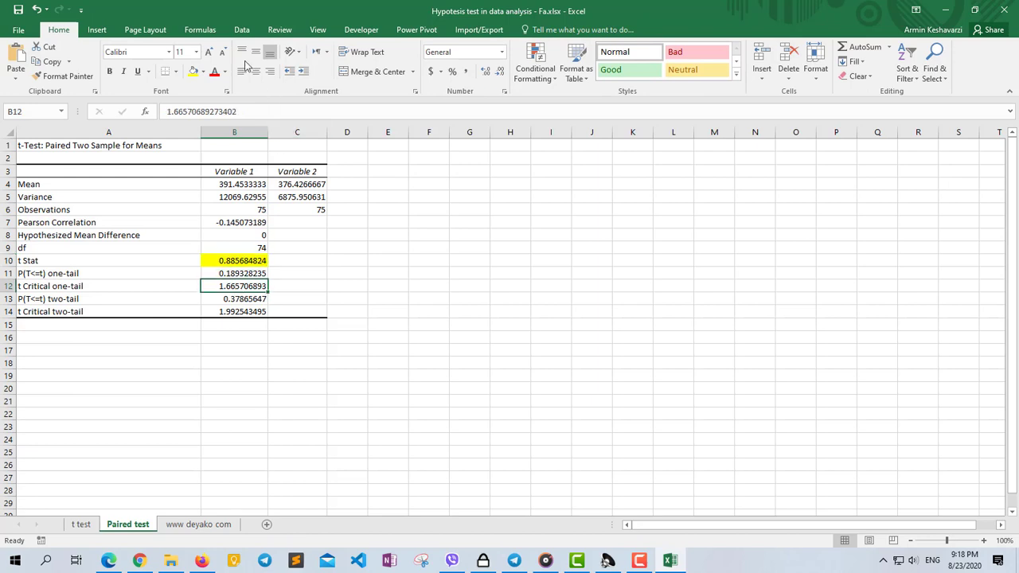
left_click(191, 74)
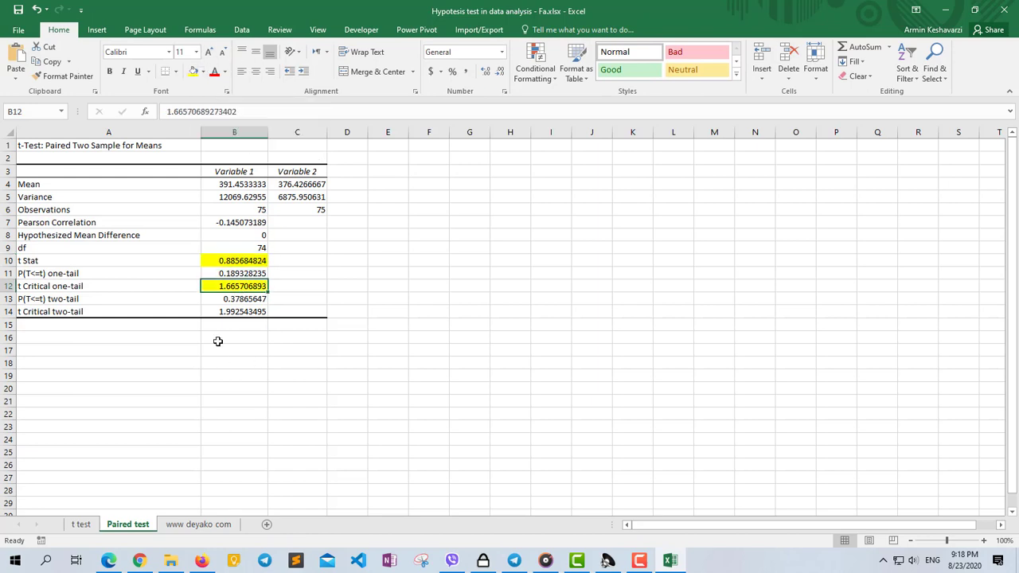
left_click(43, 289)
left_click(248, 313)
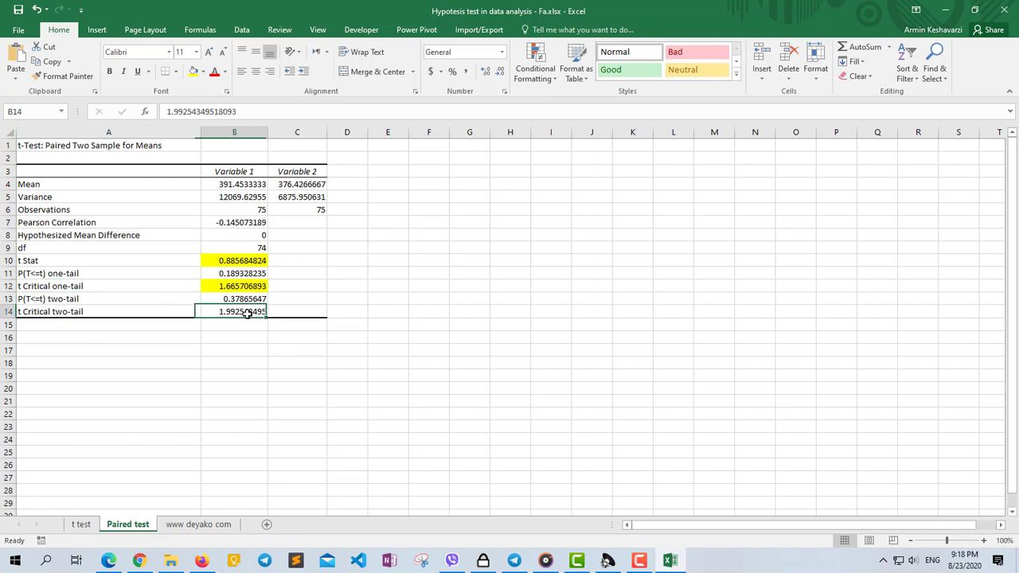
left_click(193, 72)
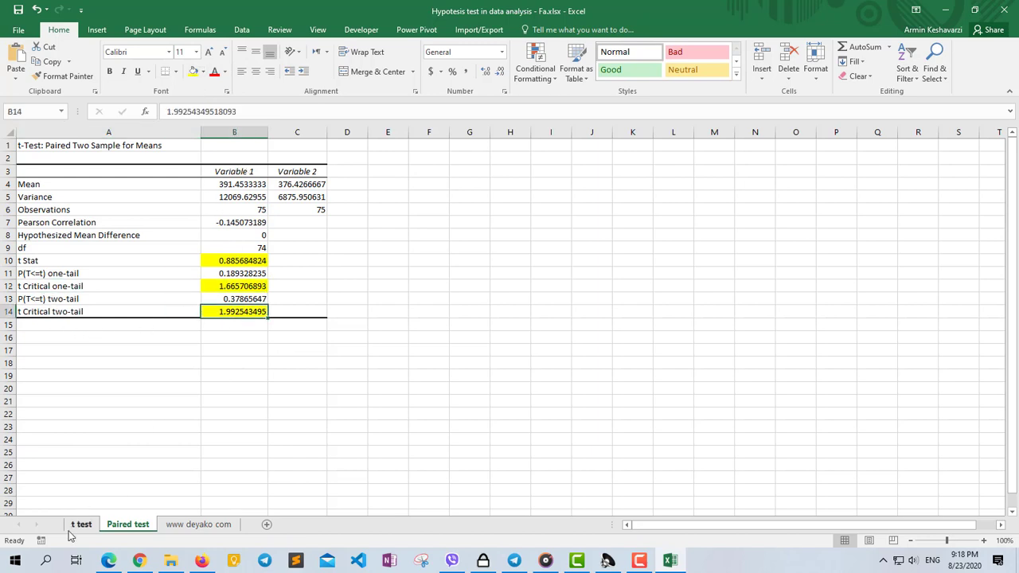
left_click(170, 523)
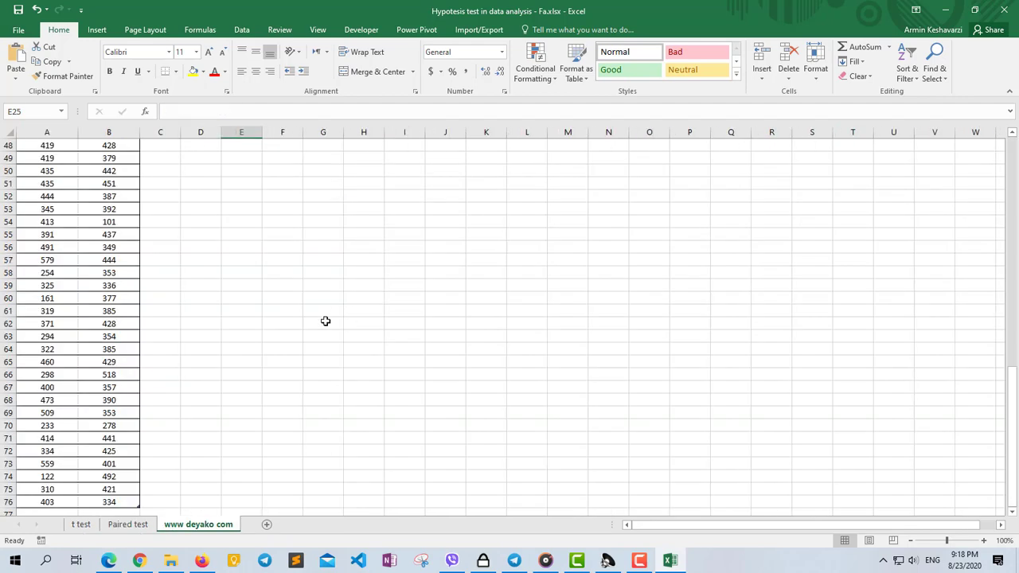
Step: Highlight the two-way hypothesis mean1 <> Mean2 in the notes text box
scroll(325, 321, "up", 15)
left_click(285, 195)
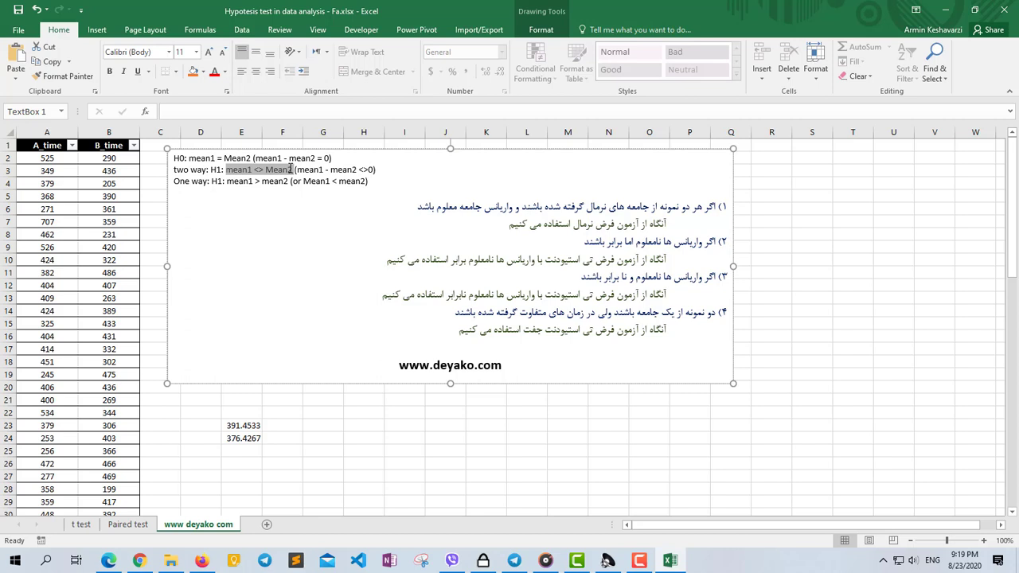
left_click_drag(291, 168, 290, 169)
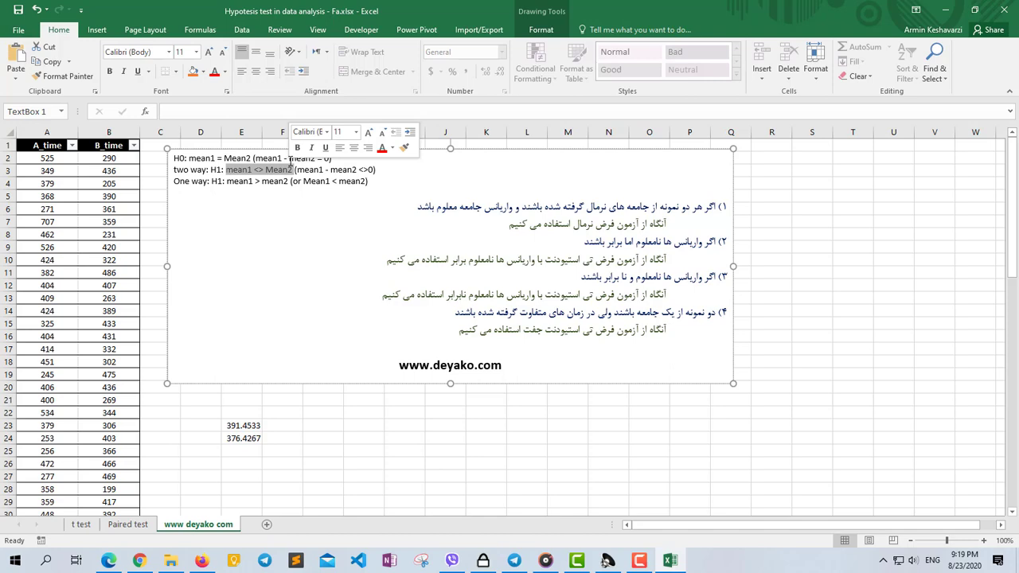
Step: On the t test sheet, fill the t Critical two-tail value B13 yellow, then return to the notes
left_click(103, 526)
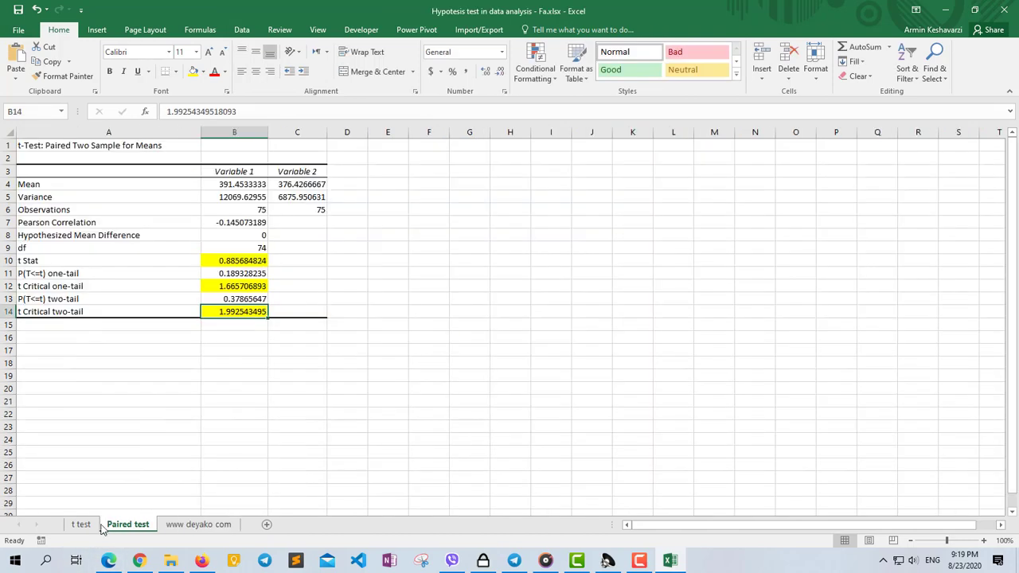
left_click(84, 526)
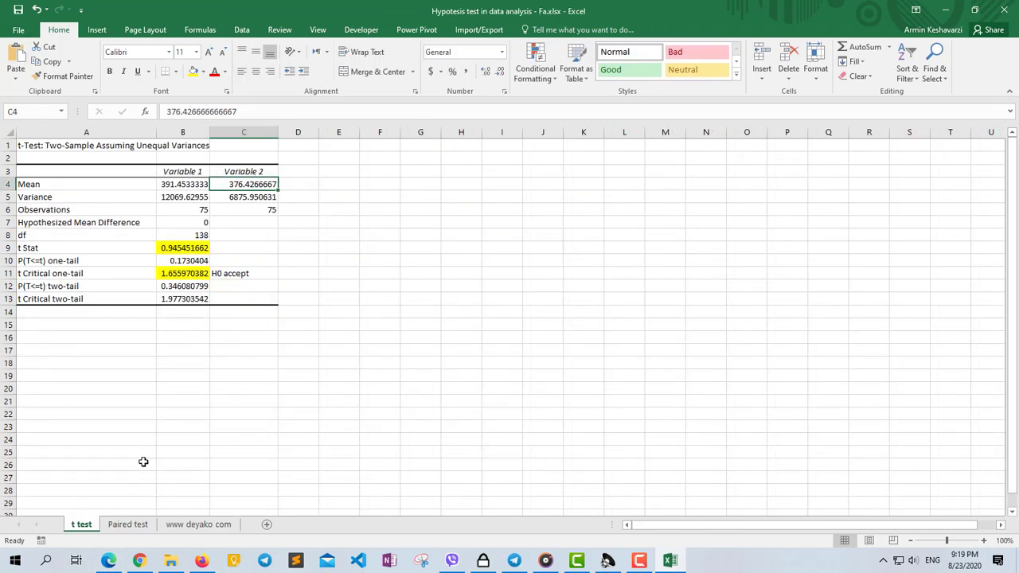
left_click(188, 296)
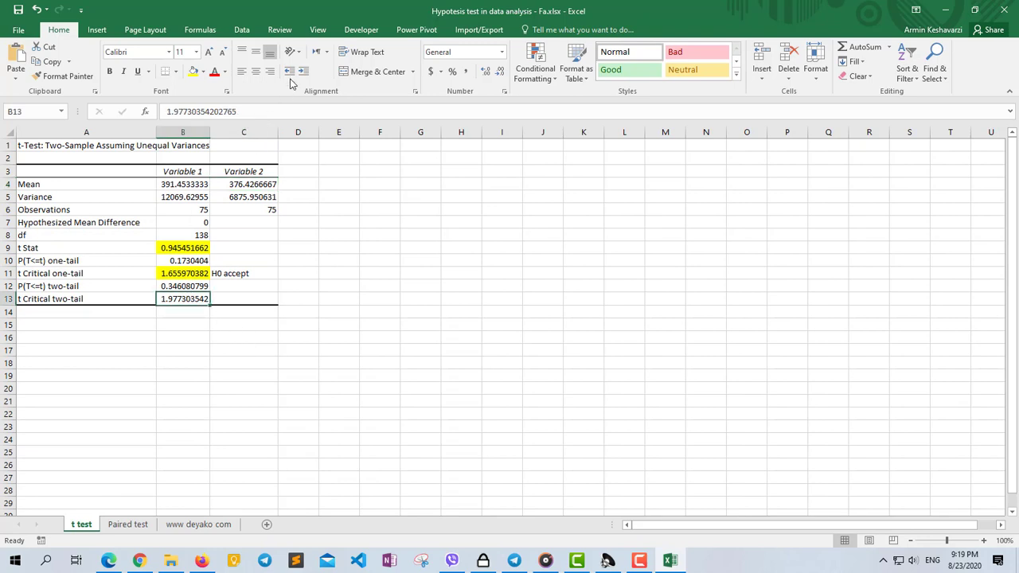
left_click(198, 72)
left_click(148, 524)
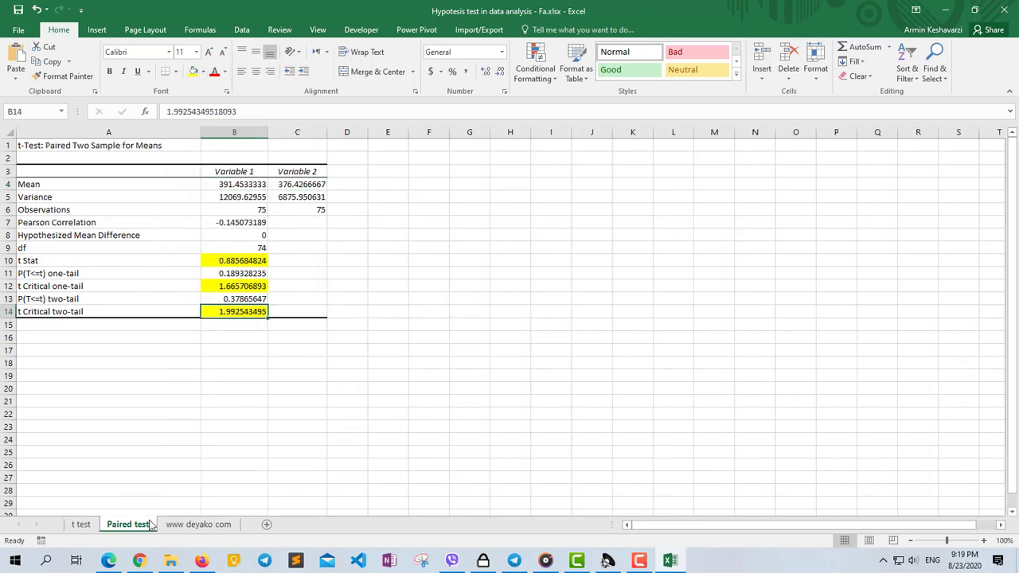
left_click(195, 524)
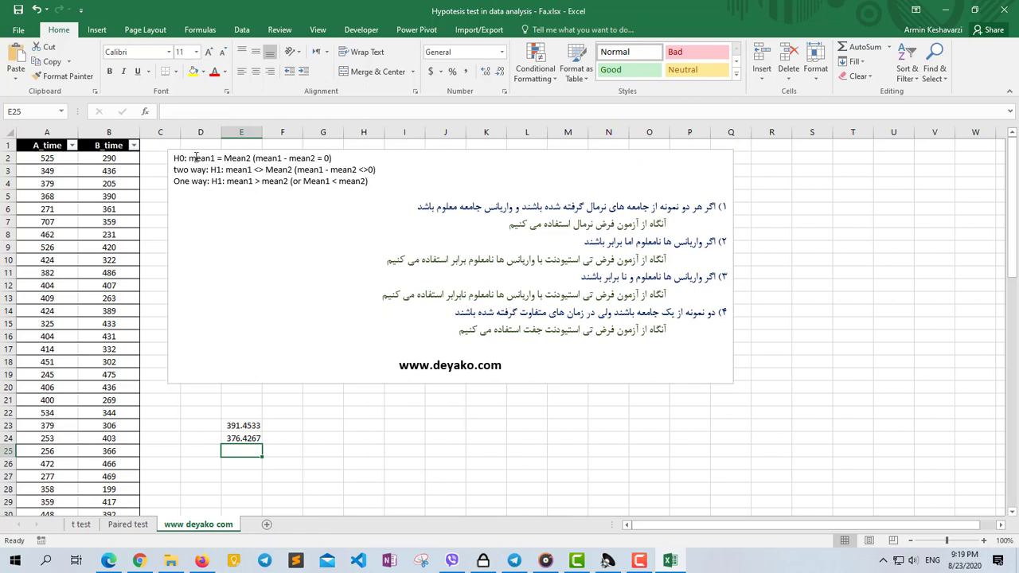
Step: Highlight H0 mean1 = Mean2, check means E23 and E24, and highlight the one-way mean1 > mean2
left_click_drag(189, 158, 253, 158)
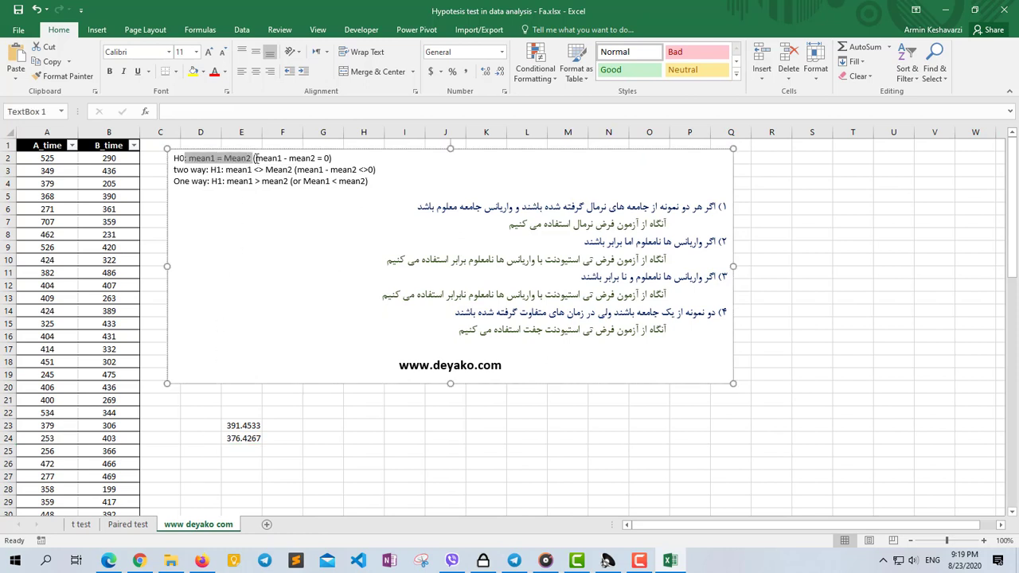
left_click(254, 423)
left_click(254, 439)
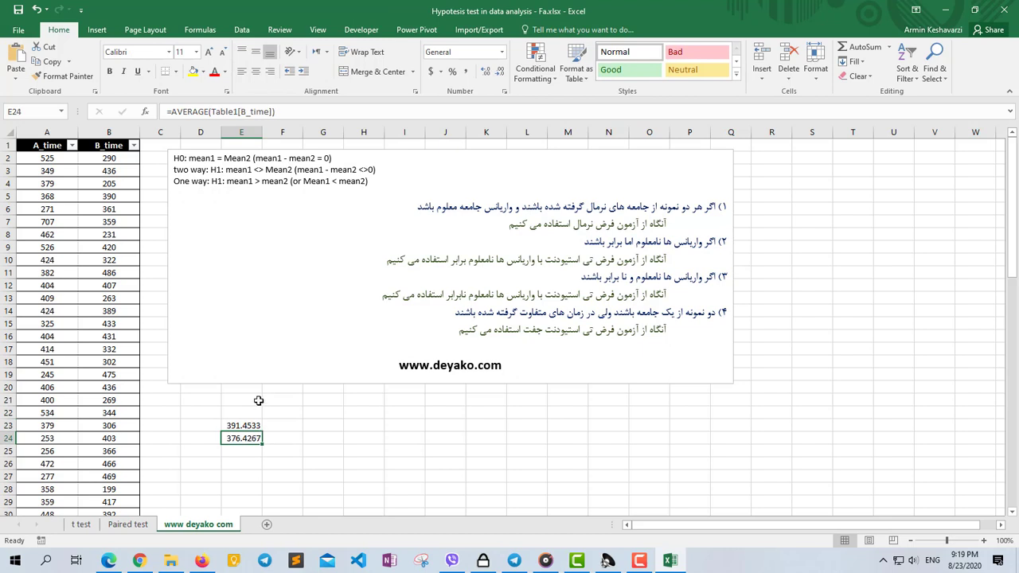
left_click(303, 180)
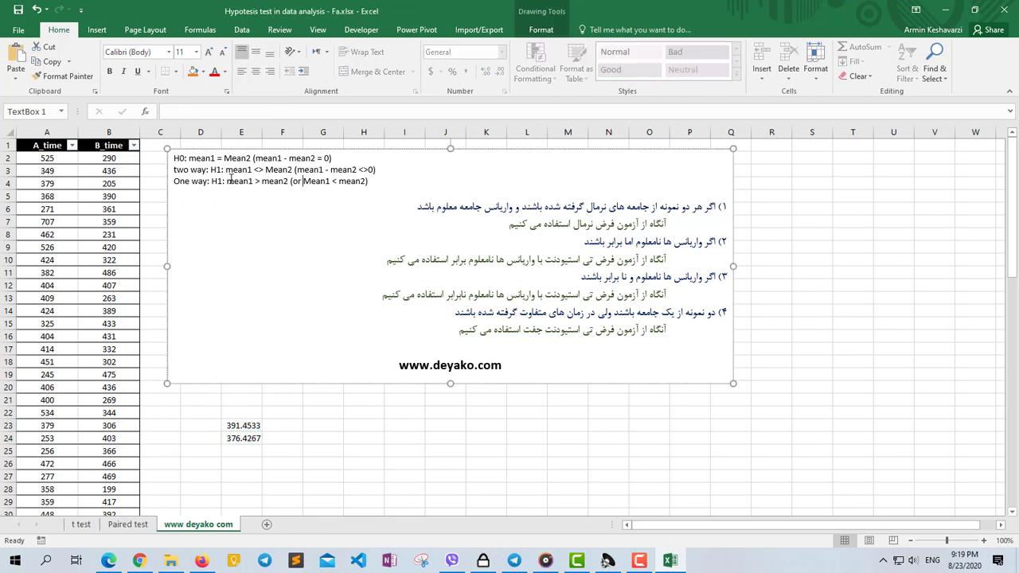
left_click_drag(227, 180, 288, 180)
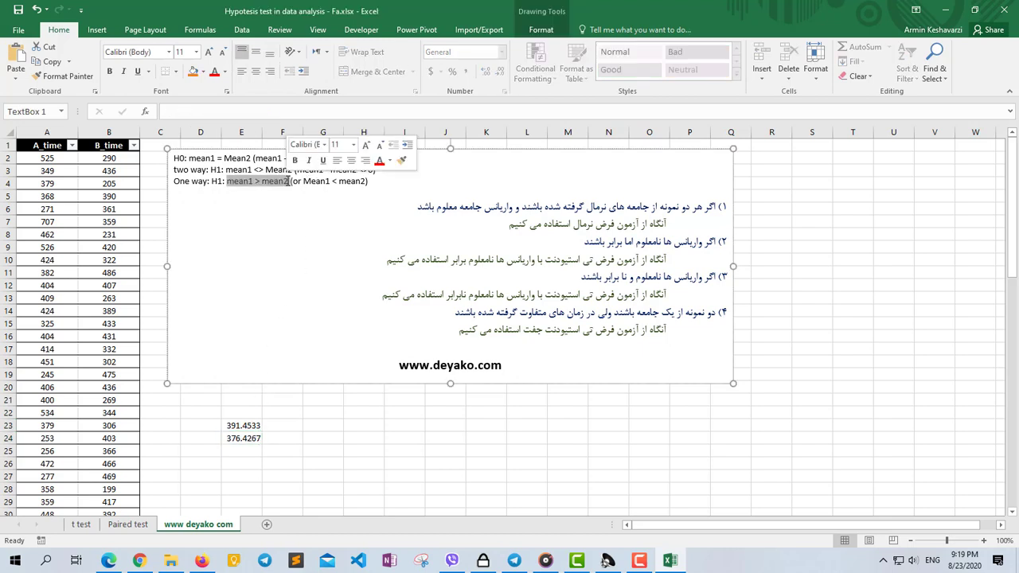
Step: Compare the paired t Stat and t Critical one-tail against the H0 mean1 = Mean2 note
left_click(128, 524)
left_click(230, 261)
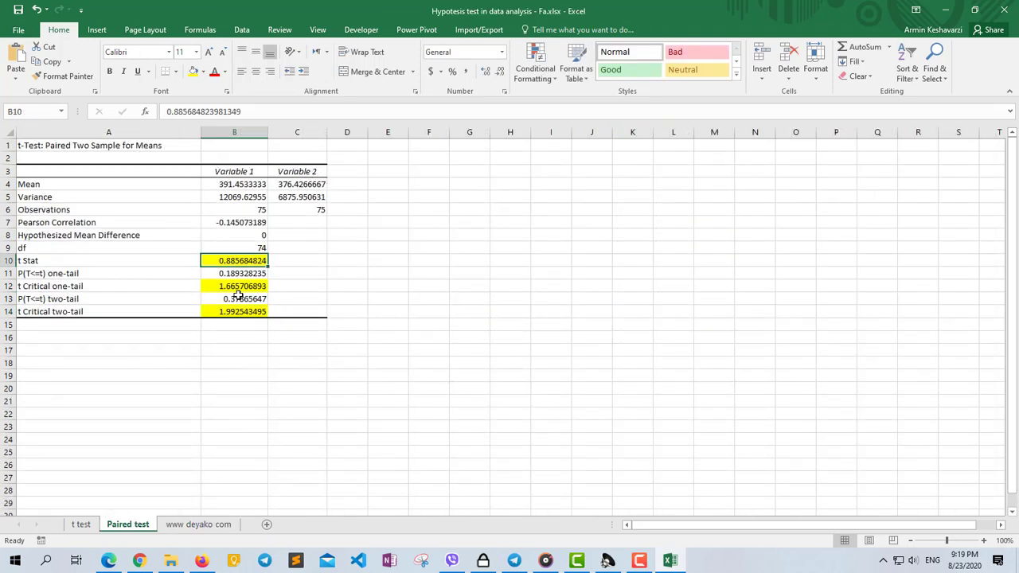
left_click(232, 286)
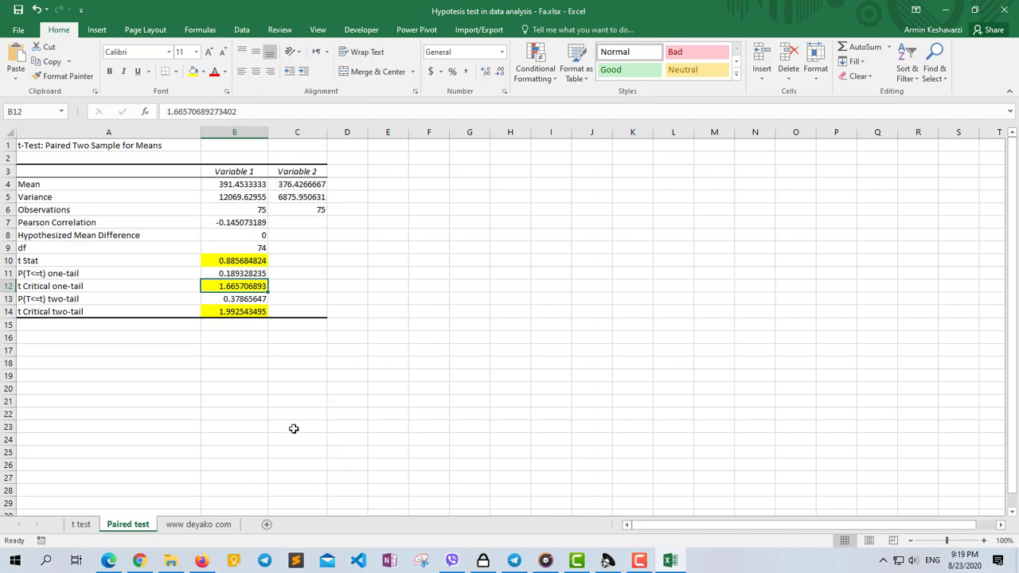
left_click(181, 527)
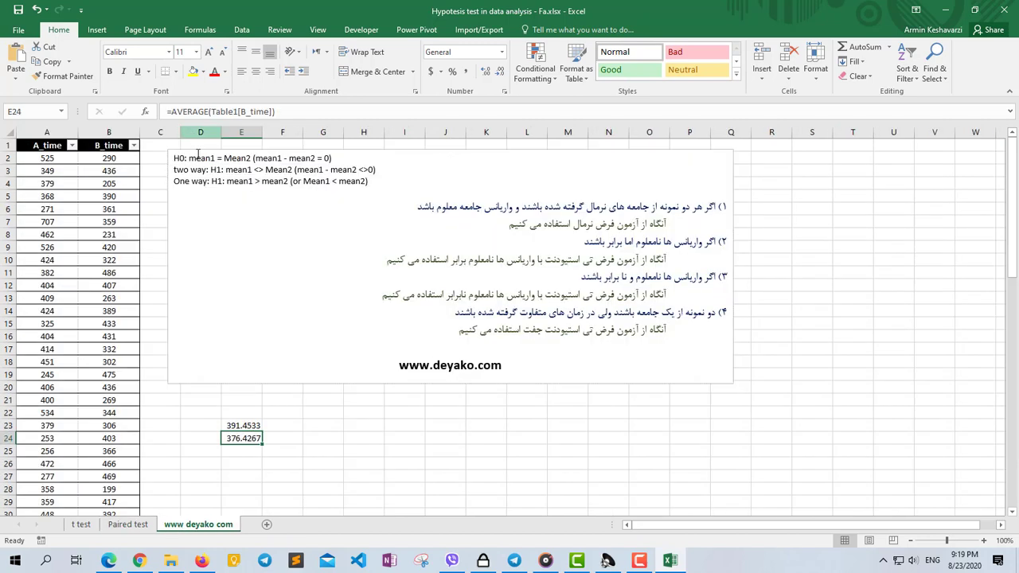
left_click_drag(190, 157, 253, 158)
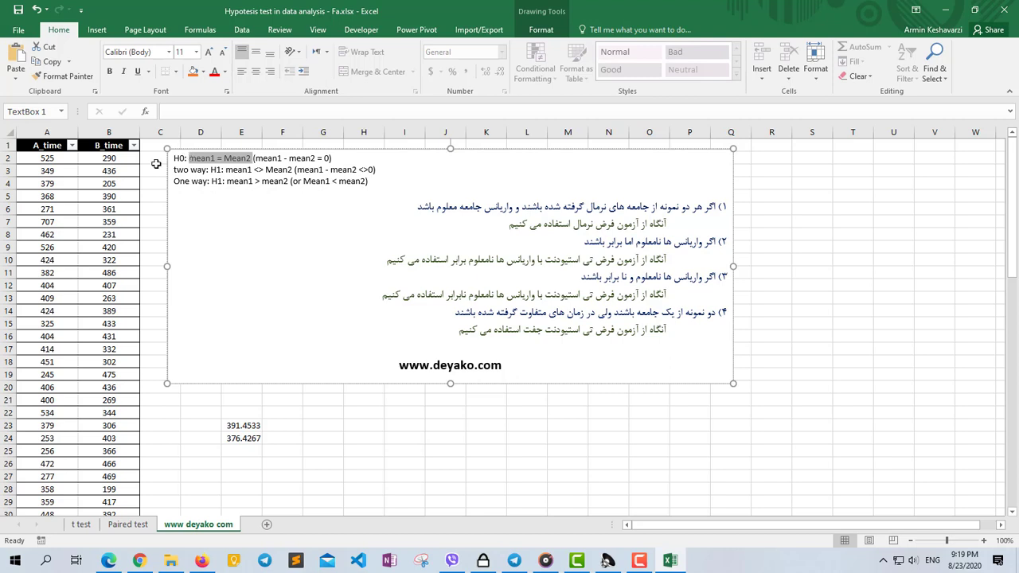
Step: On the Paired test sheet, review the t Critical two-tail and one-tail rows
left_click(127, 526)
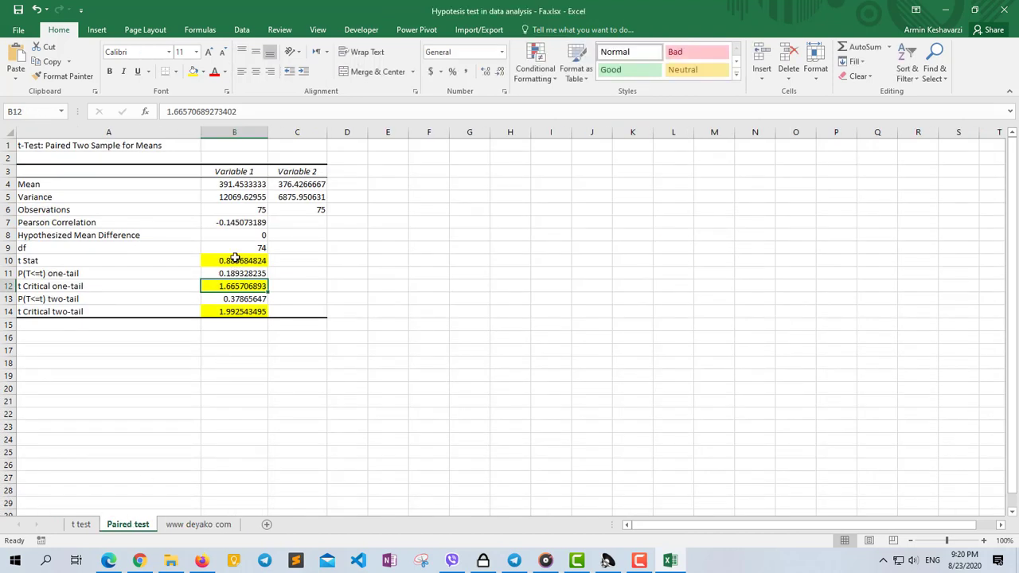
left_click(242, 312)
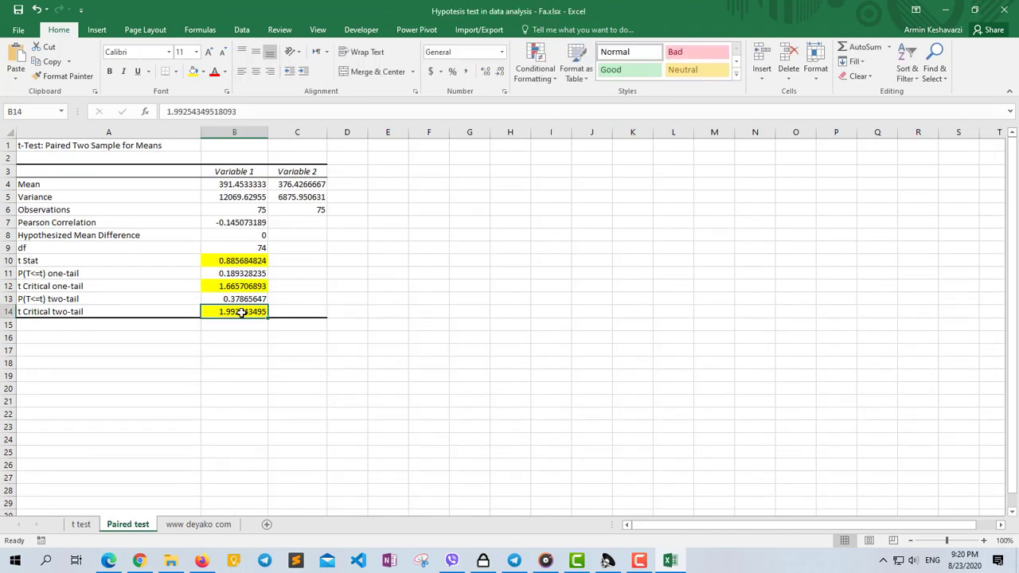
left_click_drag(242, 312, 32, 315)
left_click(242, 313)
left_click_drag(205, 315, 69, 312)
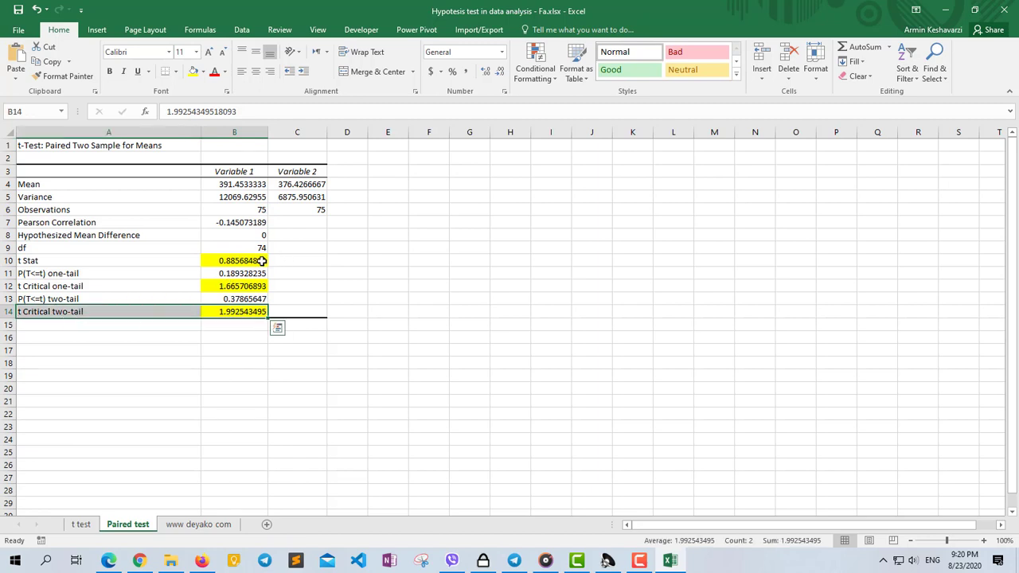
left_click_drag(243, 287, 167, 277)
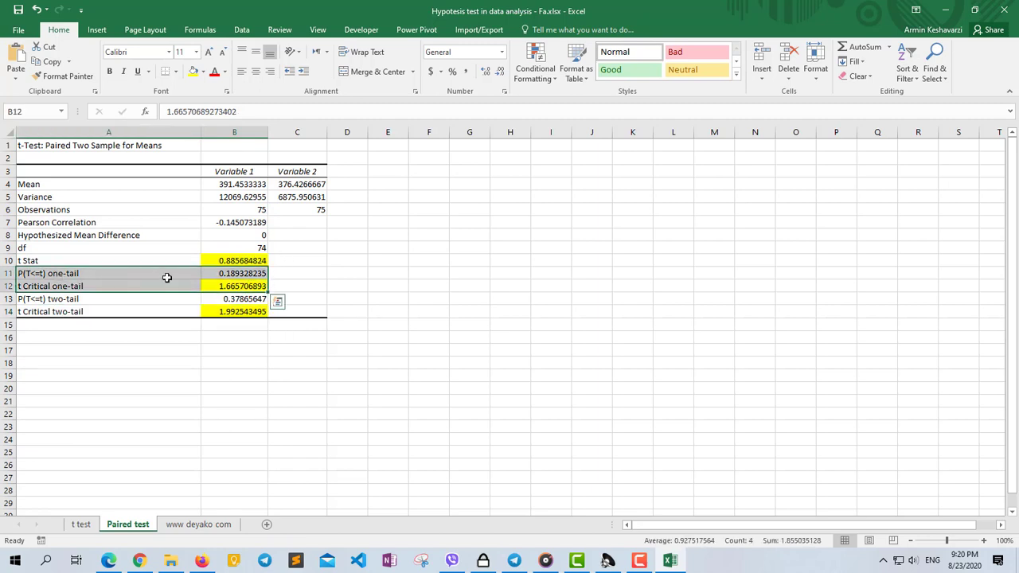
Step: Enter 1.8 in C10 beside the t Stat, then switch to the t test sheet
left_click(314, 260)
type("1.8")
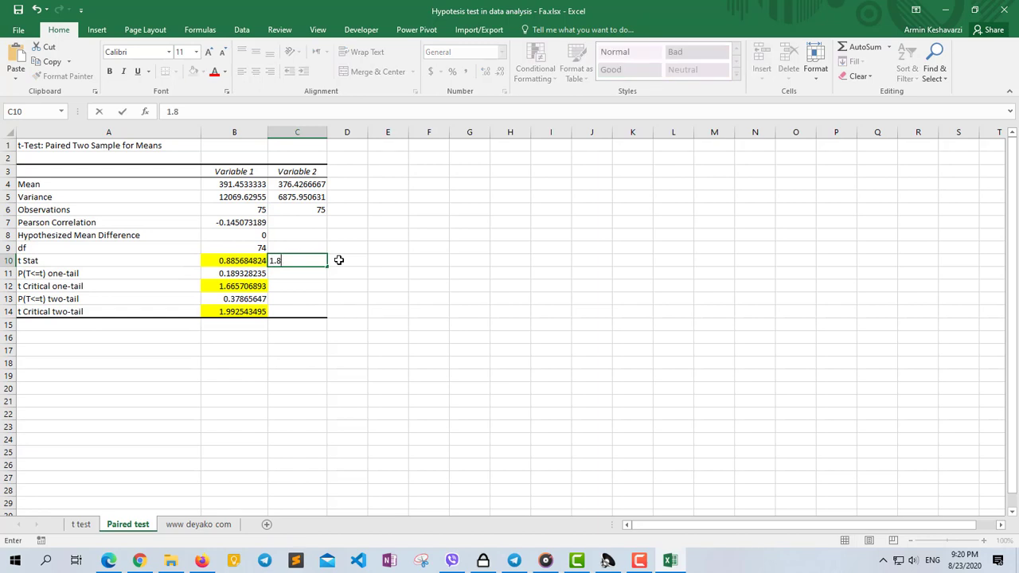
key("Return")
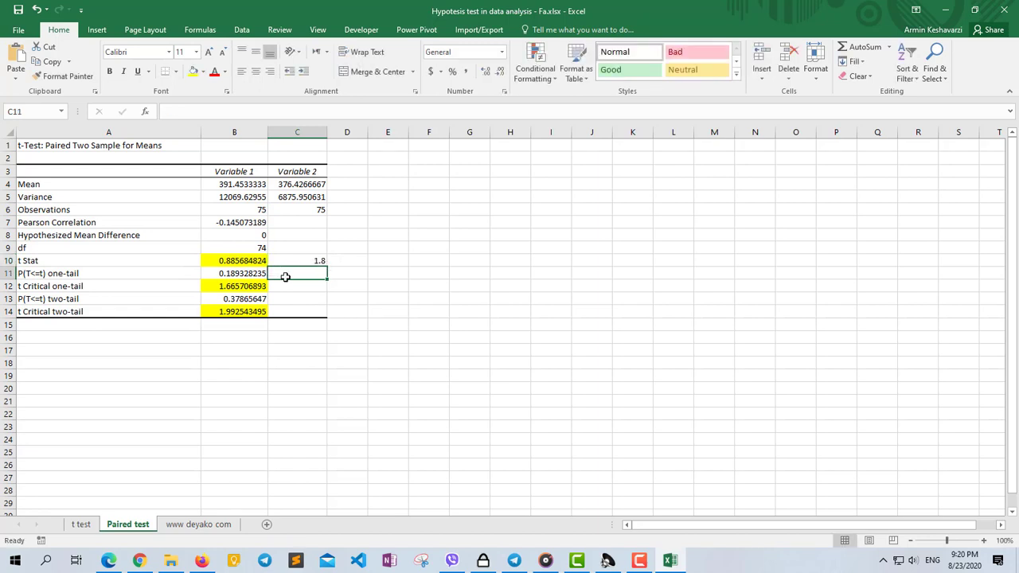
left_click(321, 262)
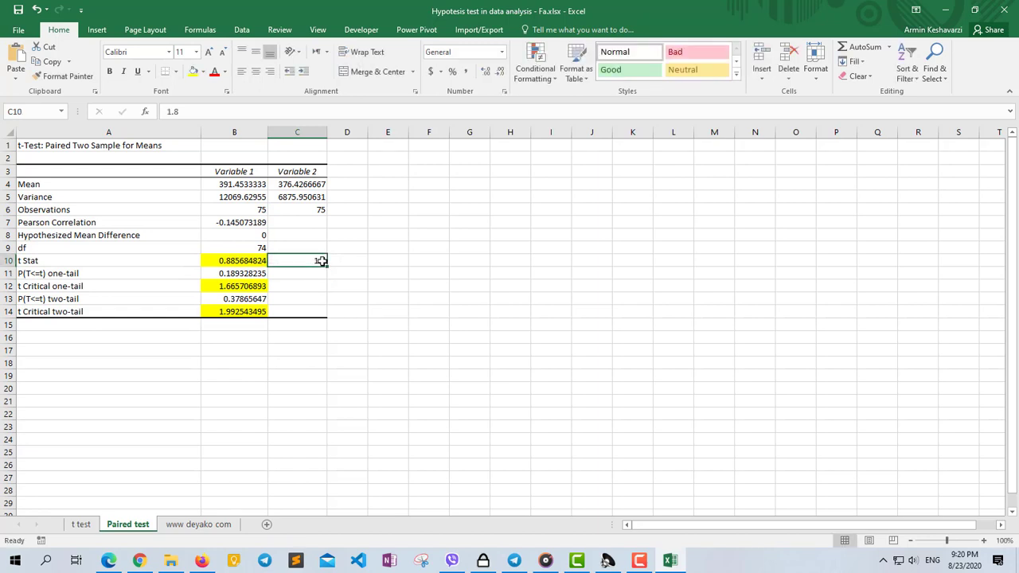
left_click(237, 285)
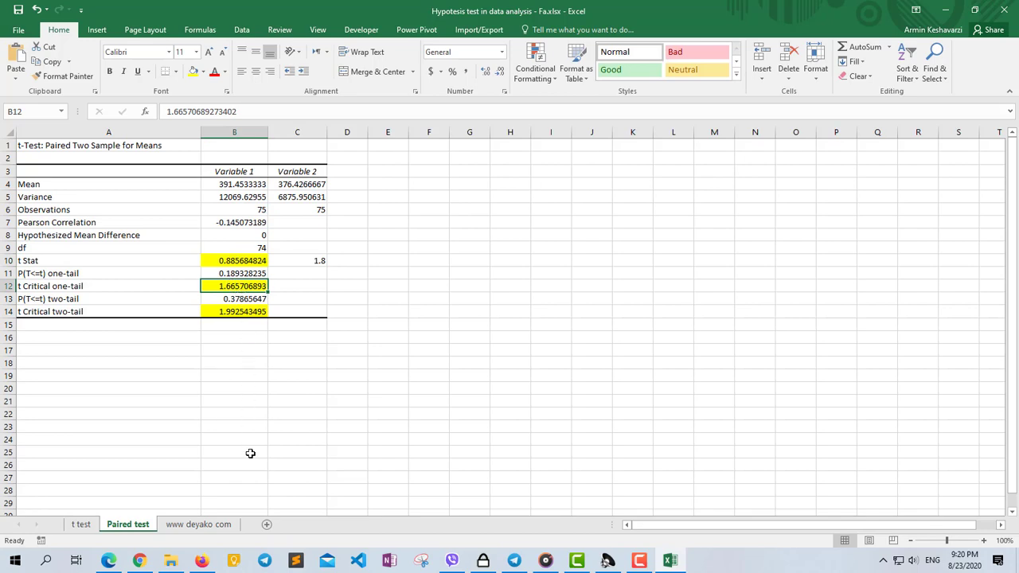
left_click(84, 525)
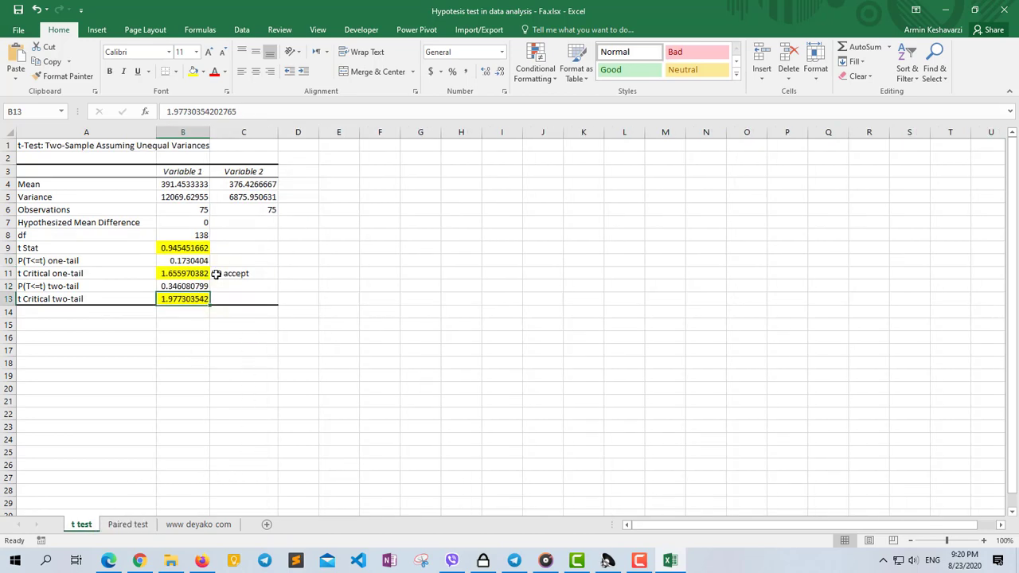
Step: In the notes sheet, highlight a hypothesis line and select the A_time and B_time columns
left_click(129, 525)
left_click(191, 523)
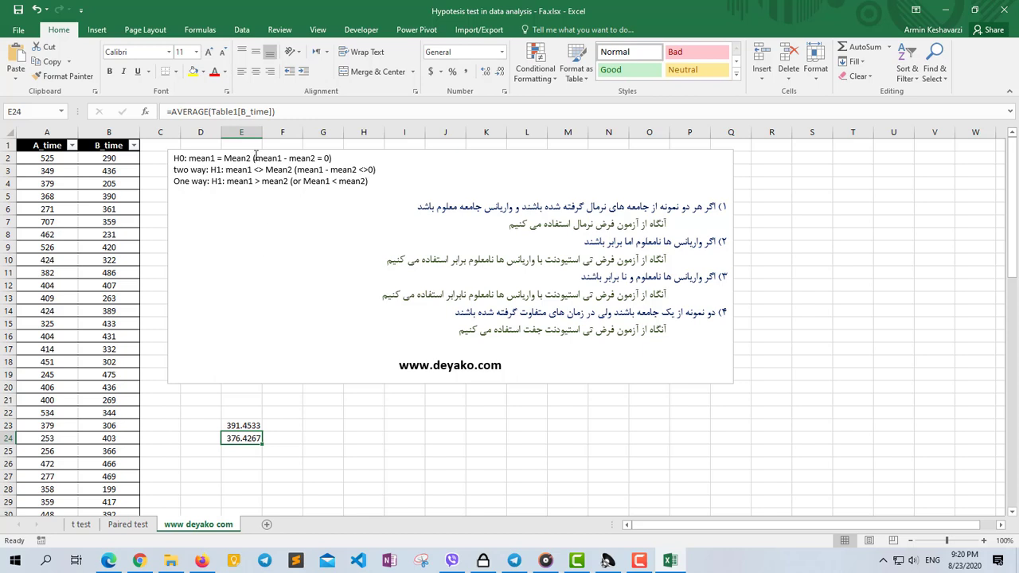
mouse_move(334, 158)
left_mouse_down()
mouse_move(177, 155)
mouse_move(388, 180)
left_mouse_up()
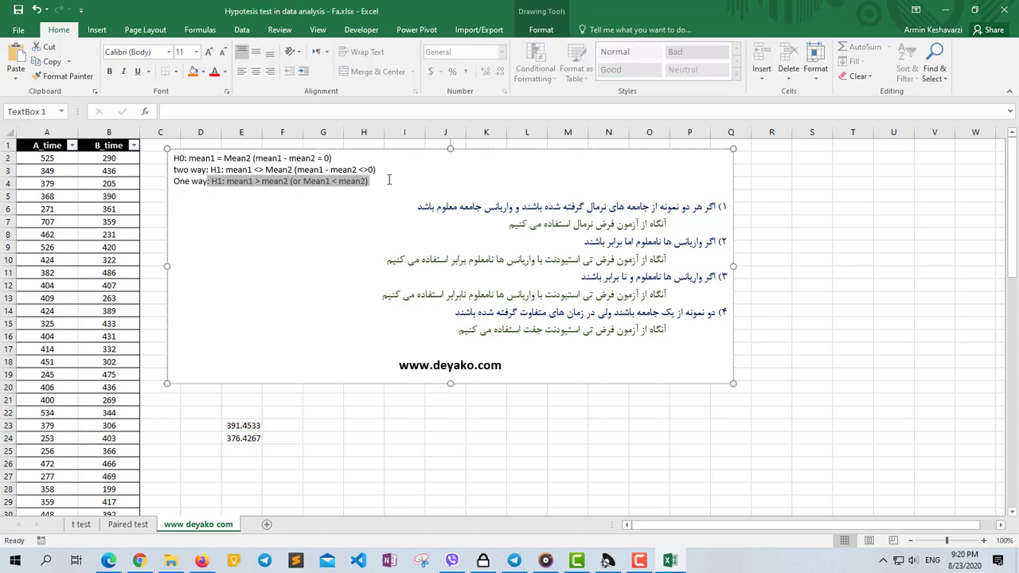
left_click(47, 132)
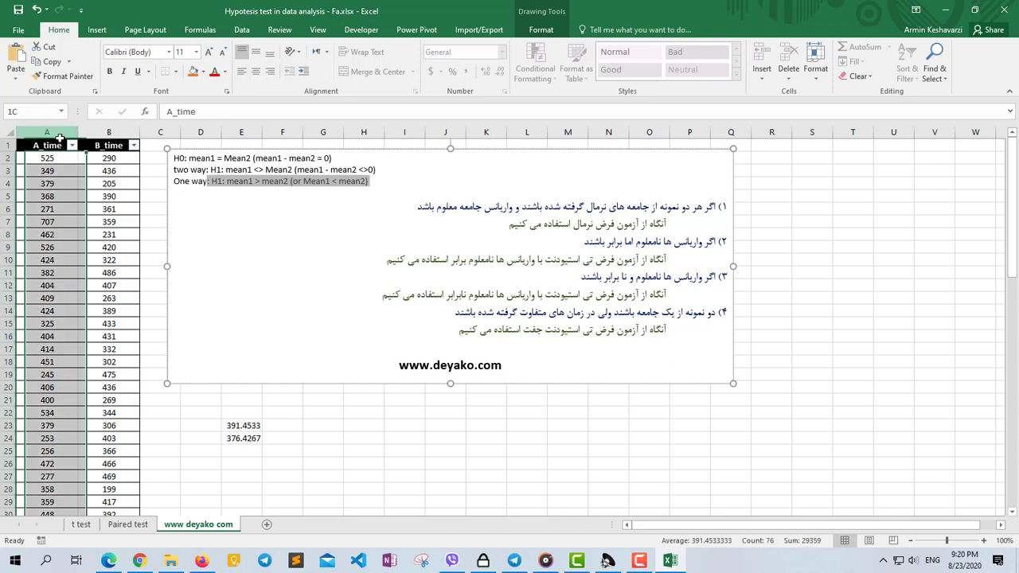
left_click(110, 132)
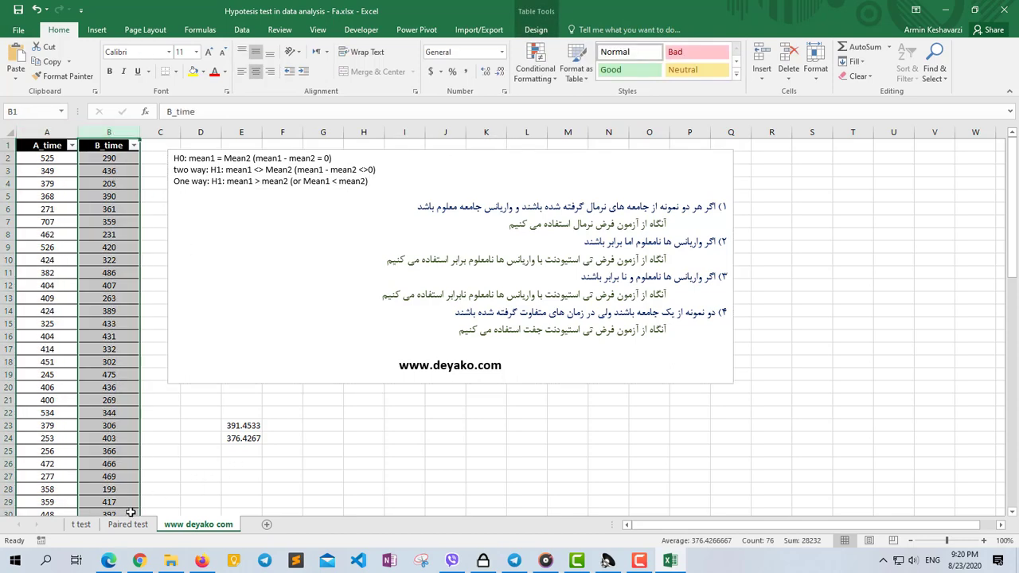
Step: Check the paired t Critical two-tail value, then highlight the two-way H1 inequality in the notes
left_click(125, 525)
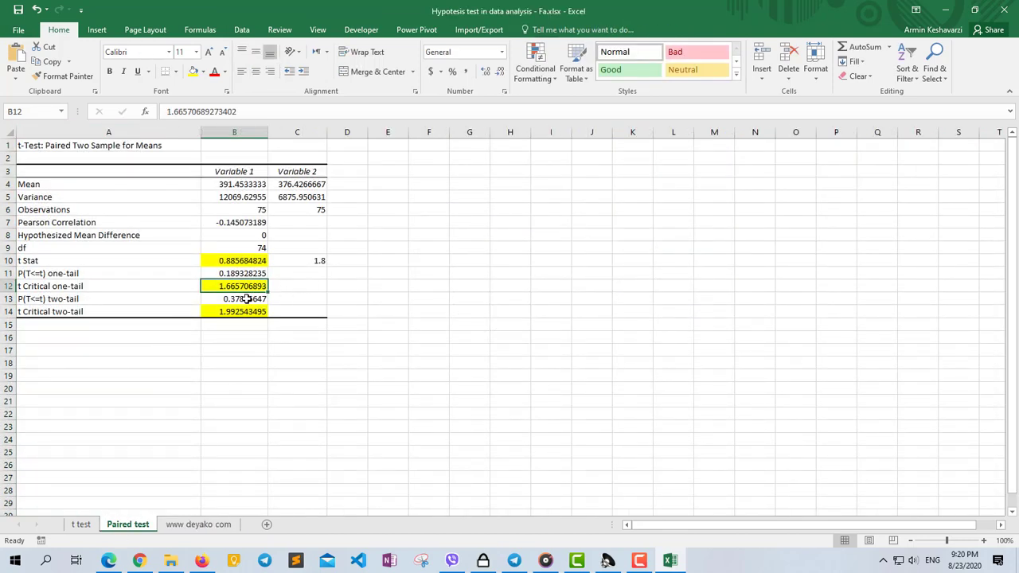
left_click_drag(133, 305, 290, 305)
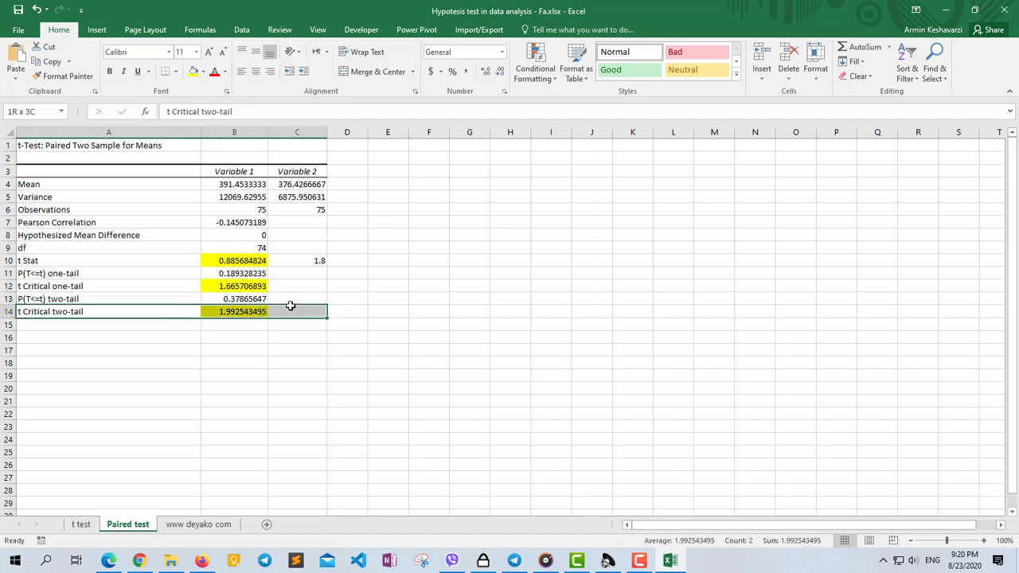
left_click(304, 248)
left_click(226, 310)
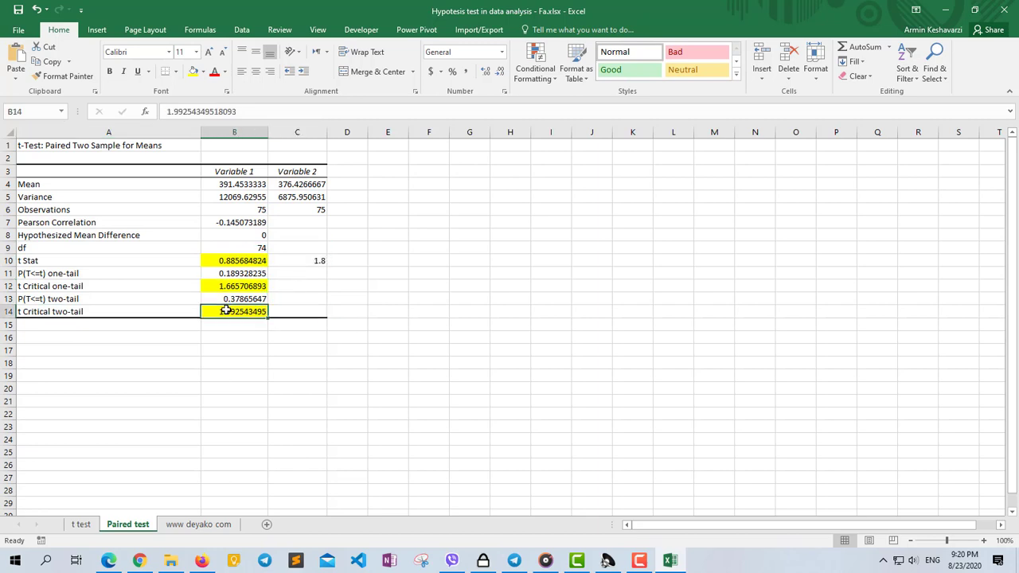
left_click(174, 527)
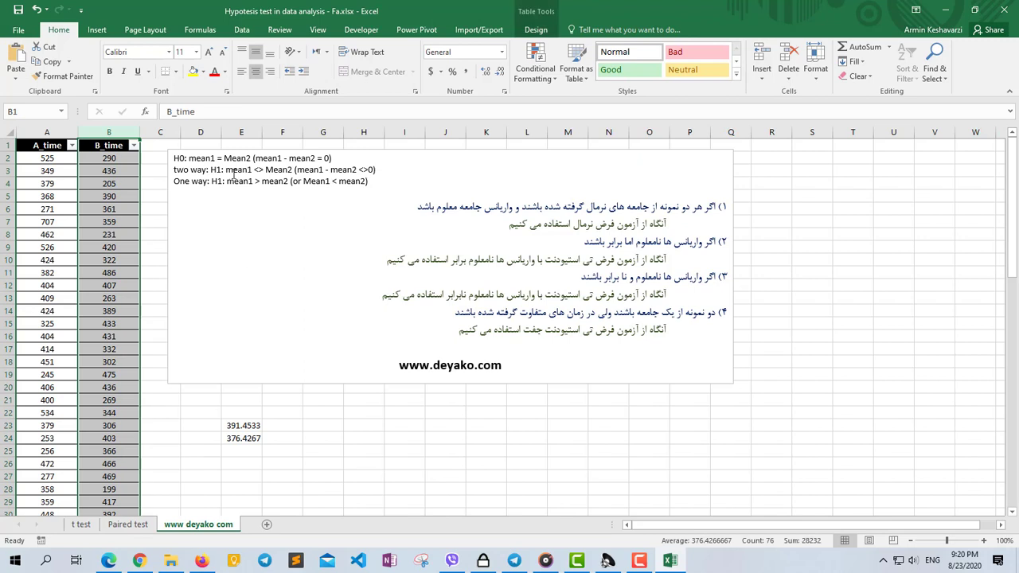
mouse_move(188, 158)
left_mouse_down()
mouse_move(283, 158)
mouse_move(289, 172)
left_mouse_up()
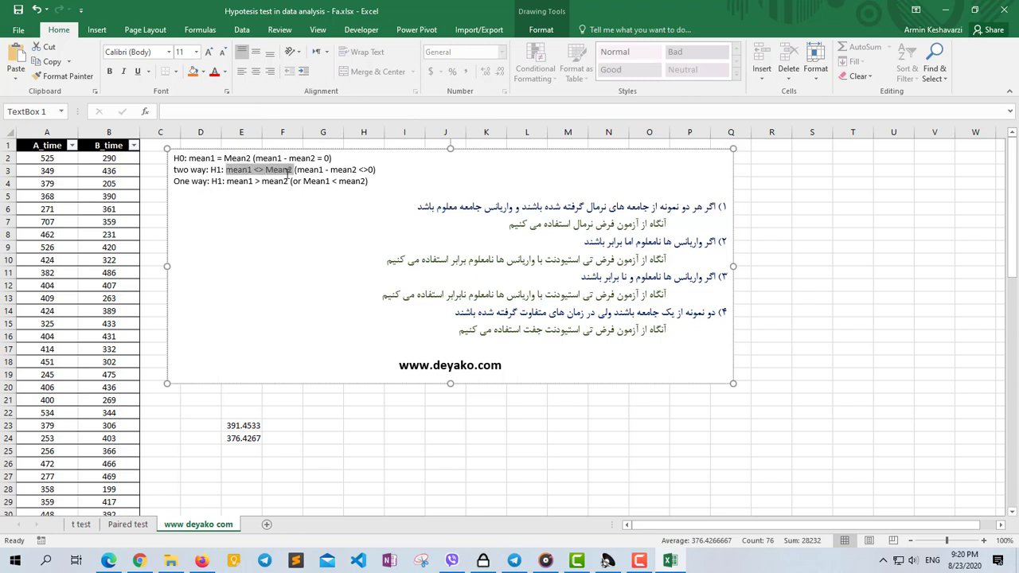
Step: Delete the 1.8 note in C10 of Paired test and return to the t test sheet
left_click(127, 526)
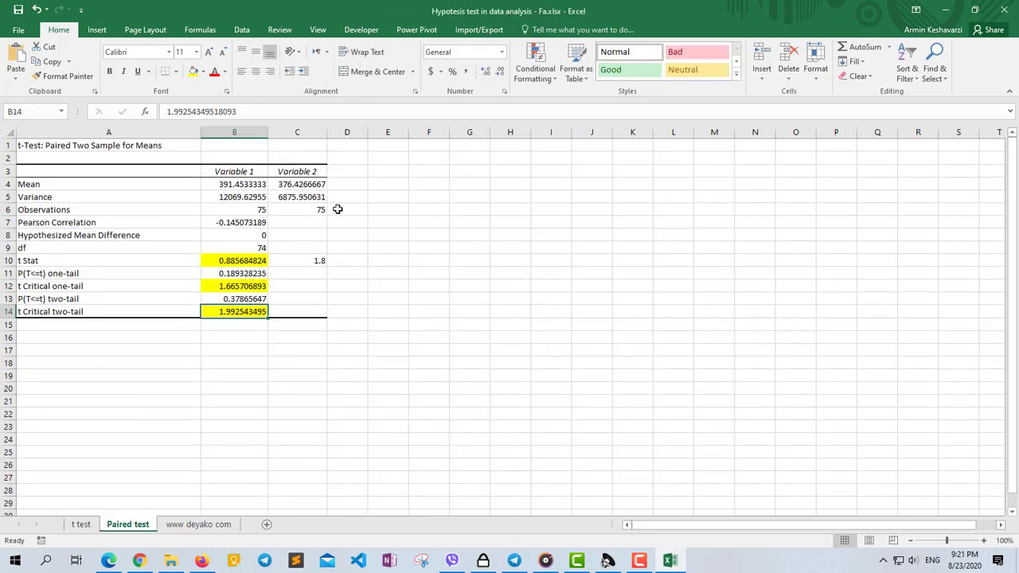
left_click(306, 260)
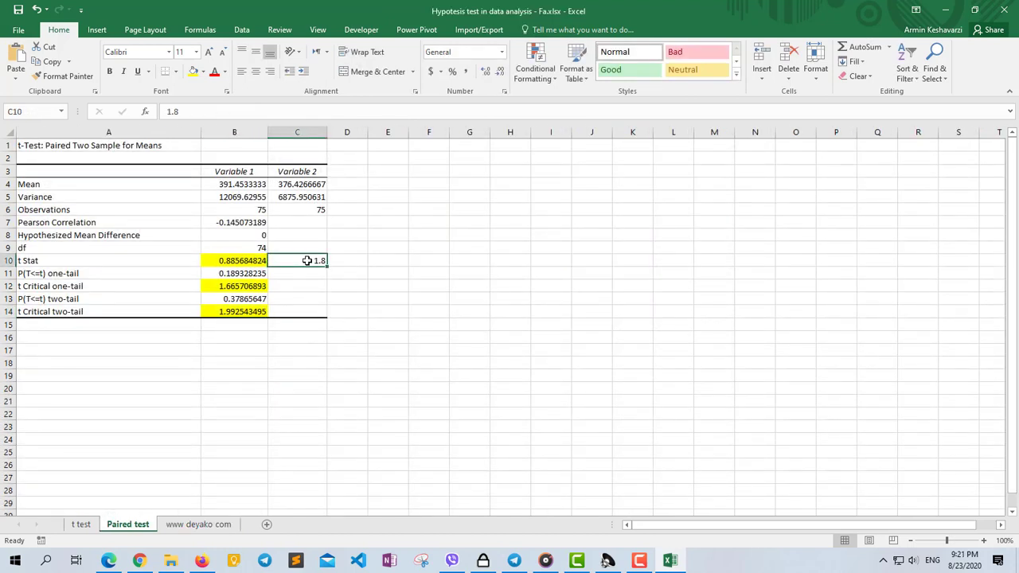
key("Delete")
left_click(95, 525)
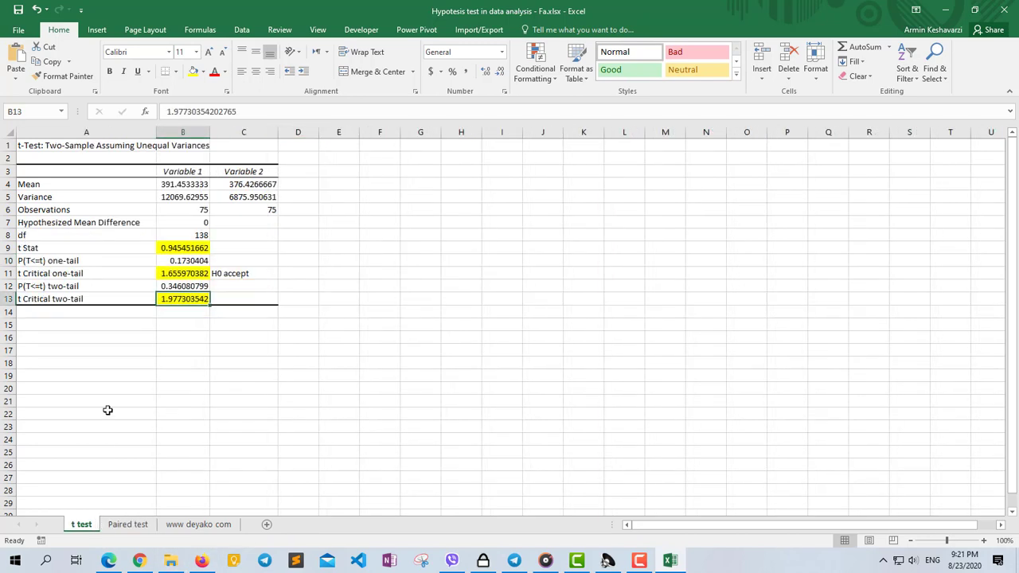
Step: Select both Observations counts of 75 in B6:C6, then go to the www deyako com sheet's ribbon
left_click_drag(199, 210, 250, 208)
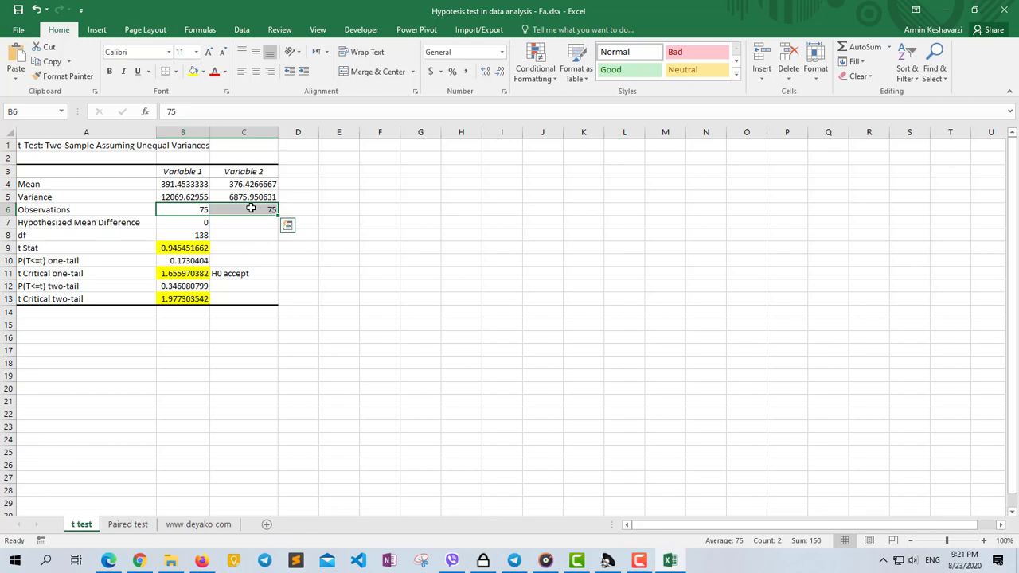
left_click(199, 525)
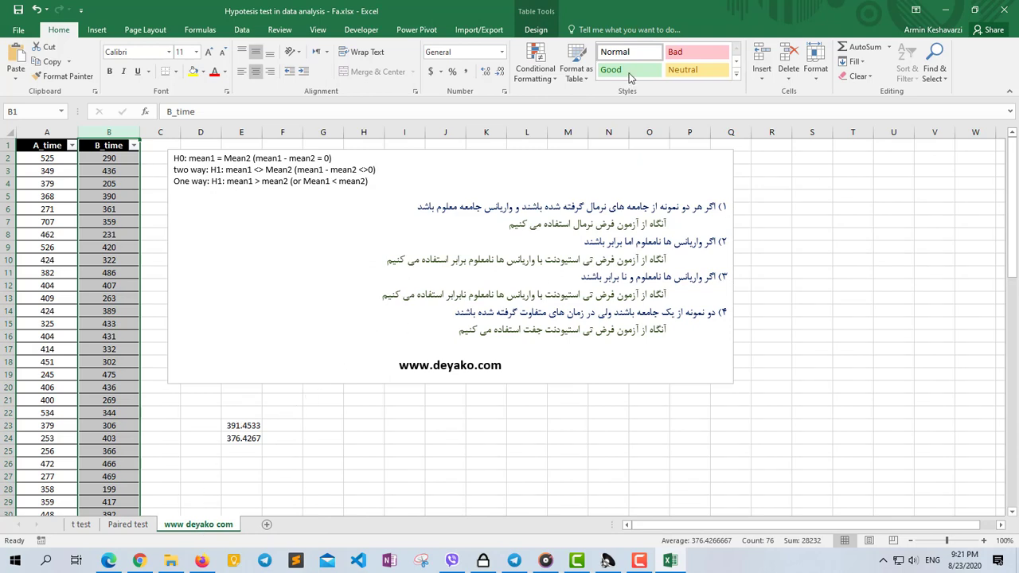
left_click(241, 29)
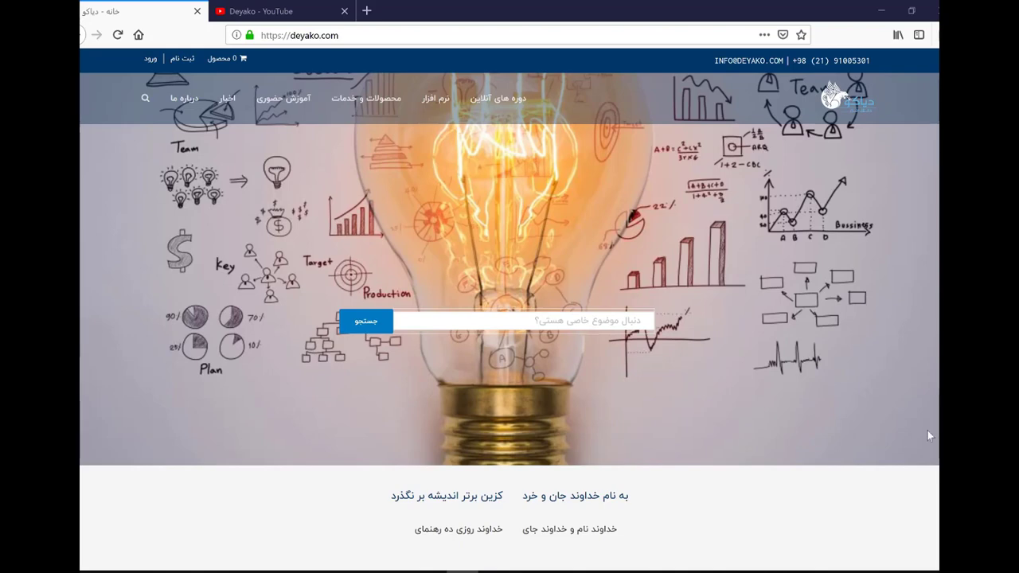
Step: Switch to the 'Deyako - YouTube' browser tab showing the channel page
left_click(289, 12)
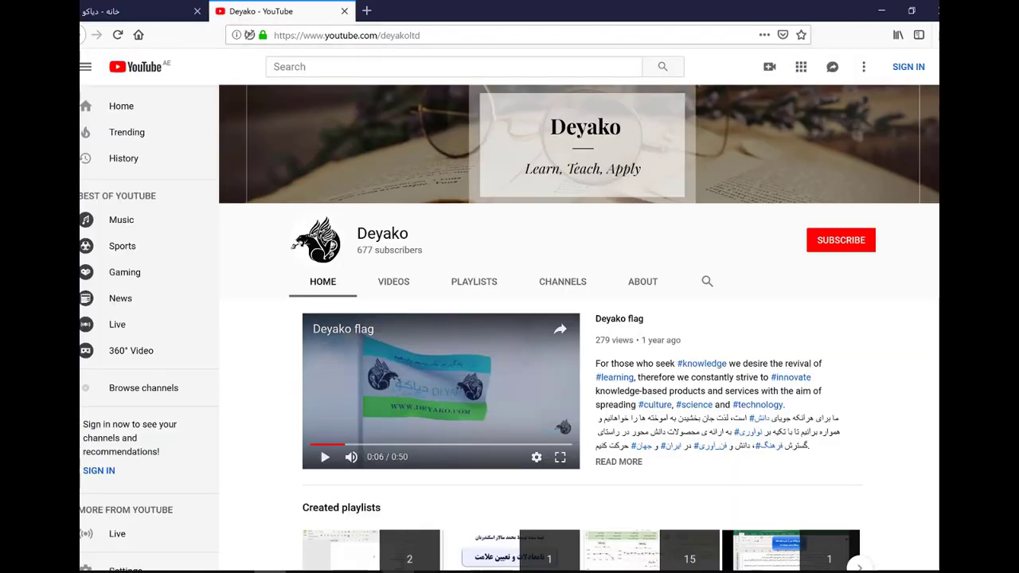